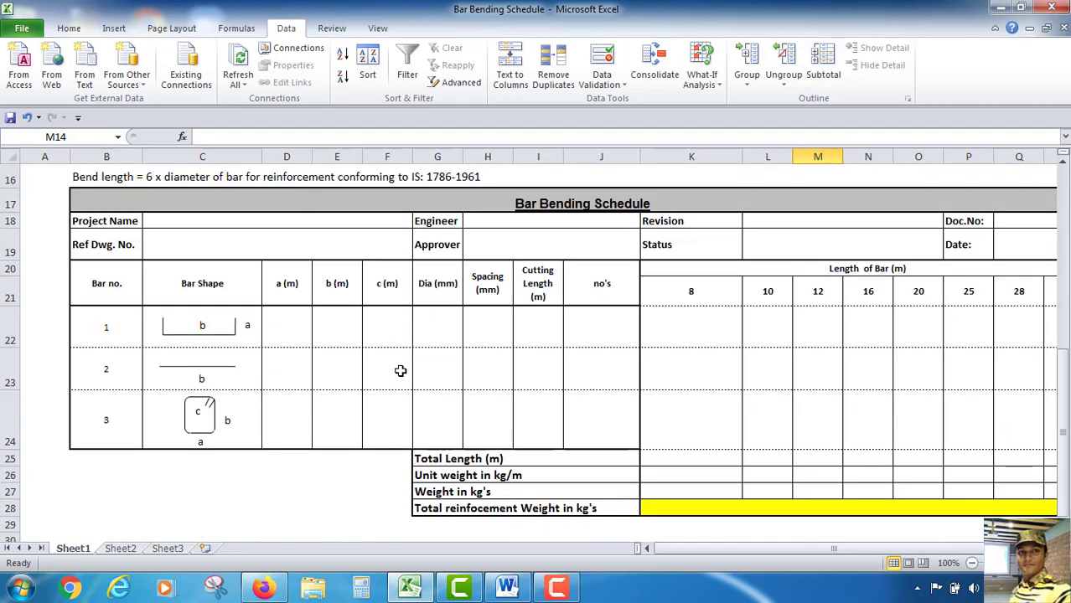
Scroll through the beam drawing and bar bending schedule to review the table layout
scroll(409, 365, up, 2)
scroll(696, 365, down, 2)
scroll(695, 365, up, 2)
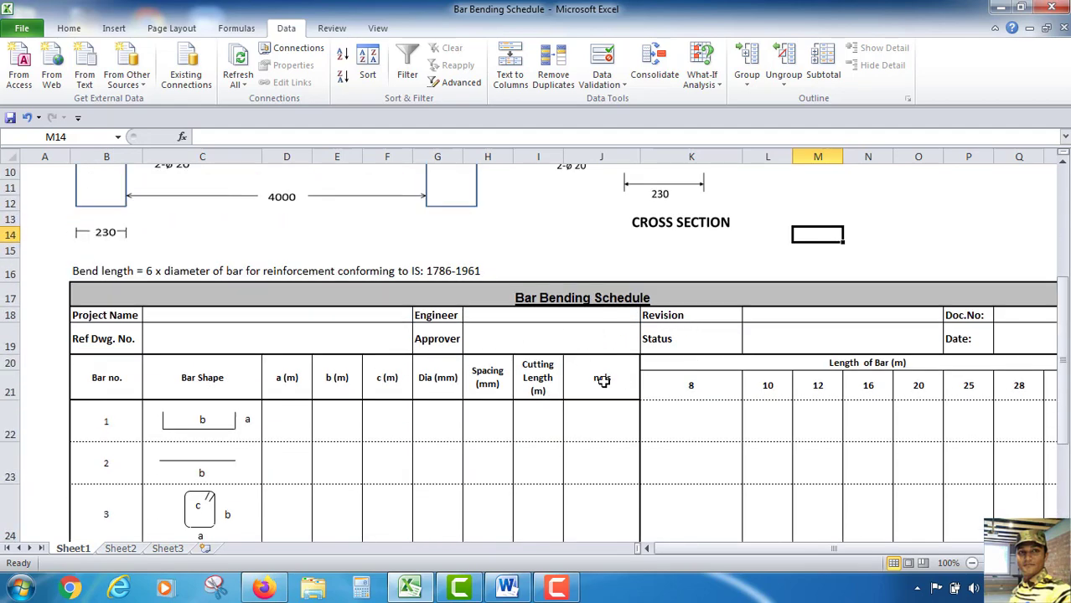
scroll(580, 347, down, 1)
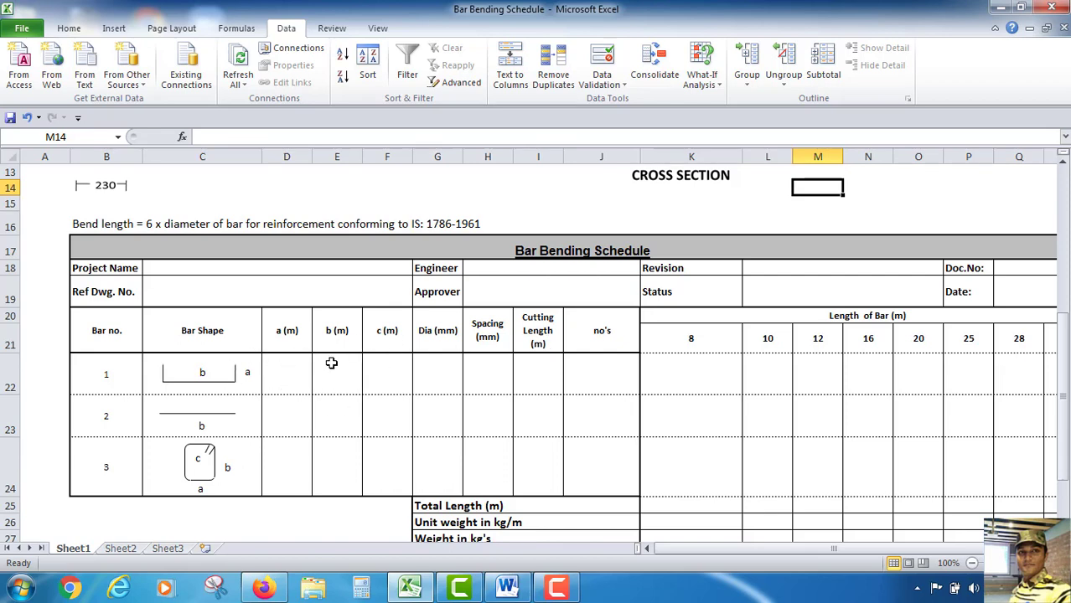
scroll(532, 370, down, 1)
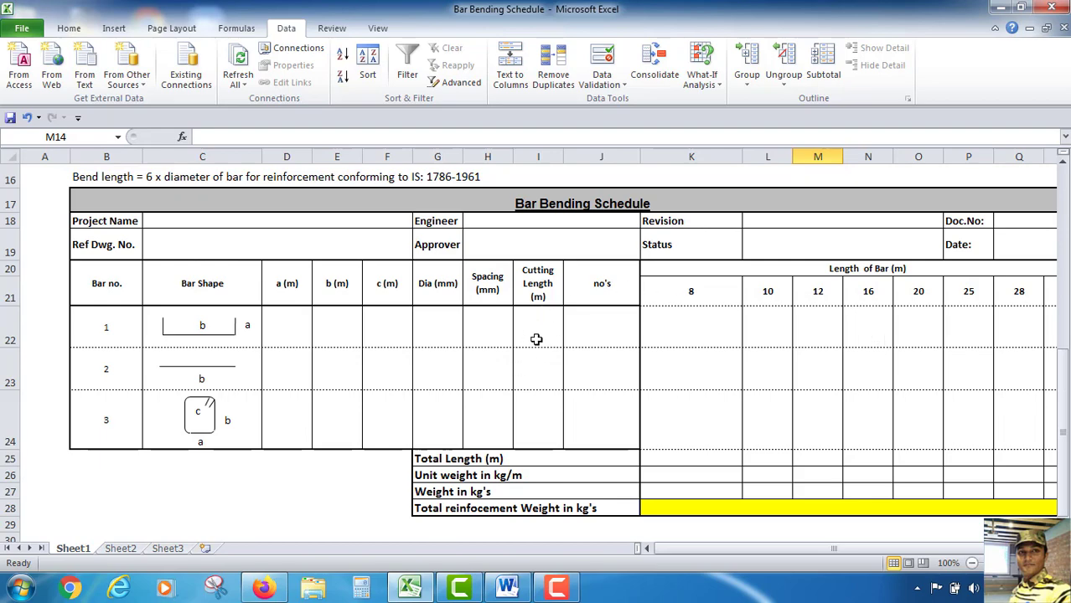
scroll(817, 373, up, 1)
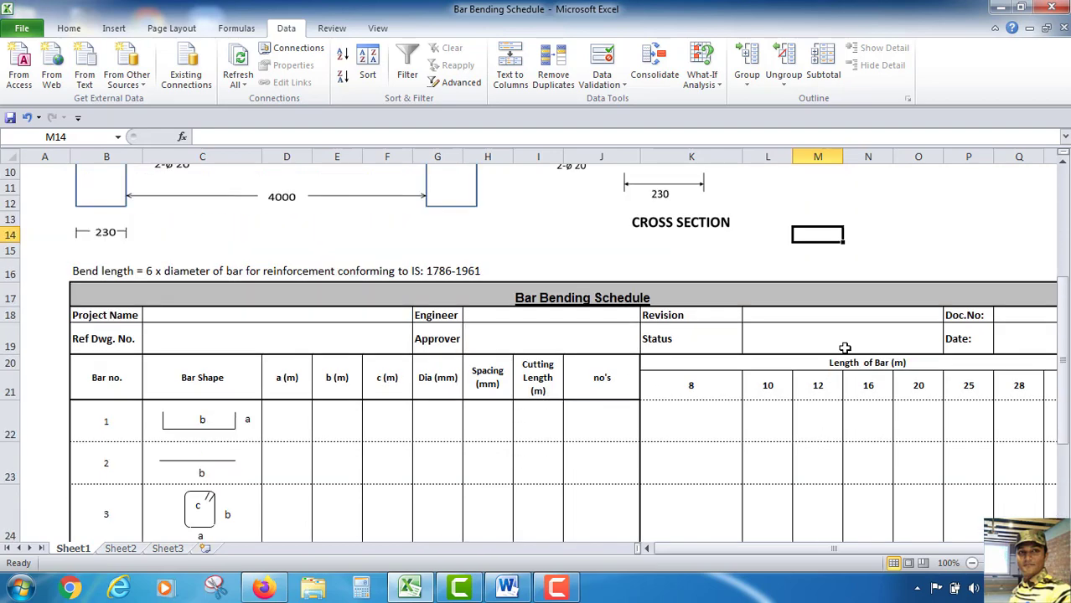
scroll(842, 347, down, 2)
scroll(812, 416, up, 2)
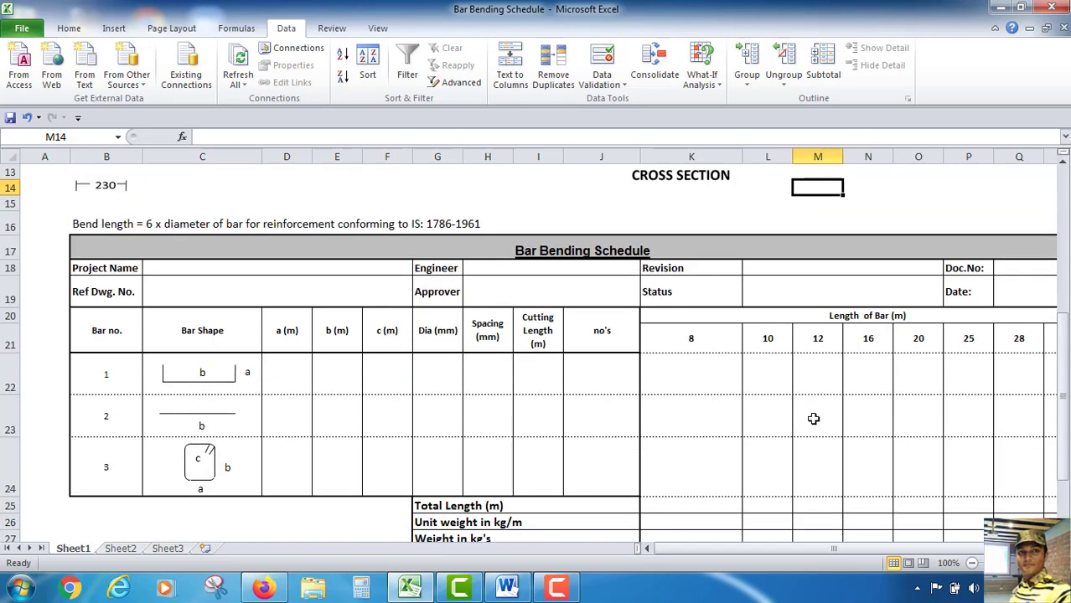
scroll(540, 424, up, 2)
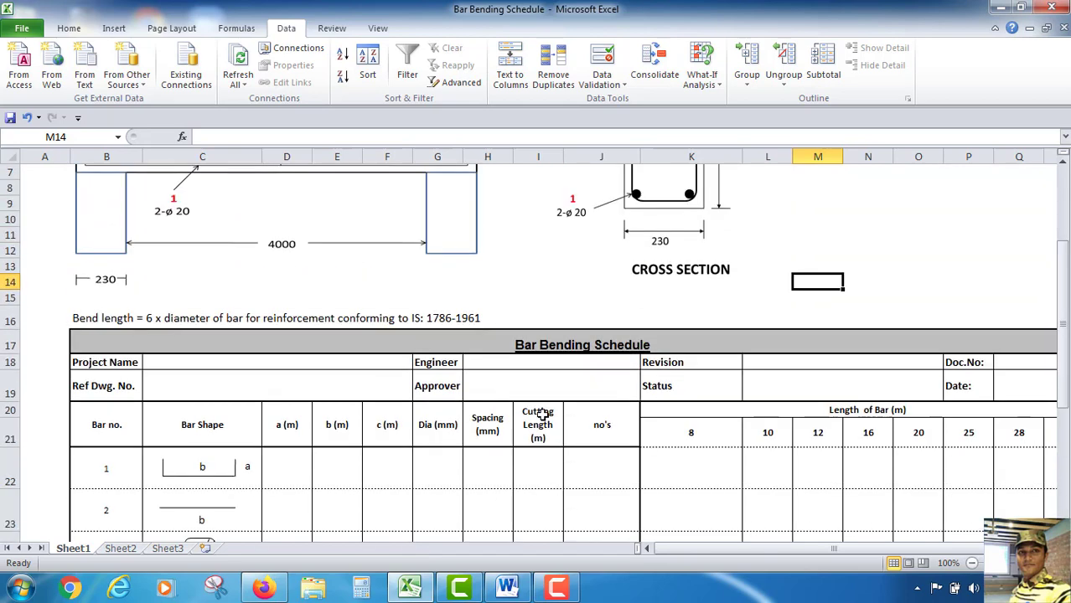
scroll(540, 416, up, 1)
scroll(401, 417, down, 1)
Inspect the connector lines that form the first bar shape sketch, then deselect them
click(200, 479)
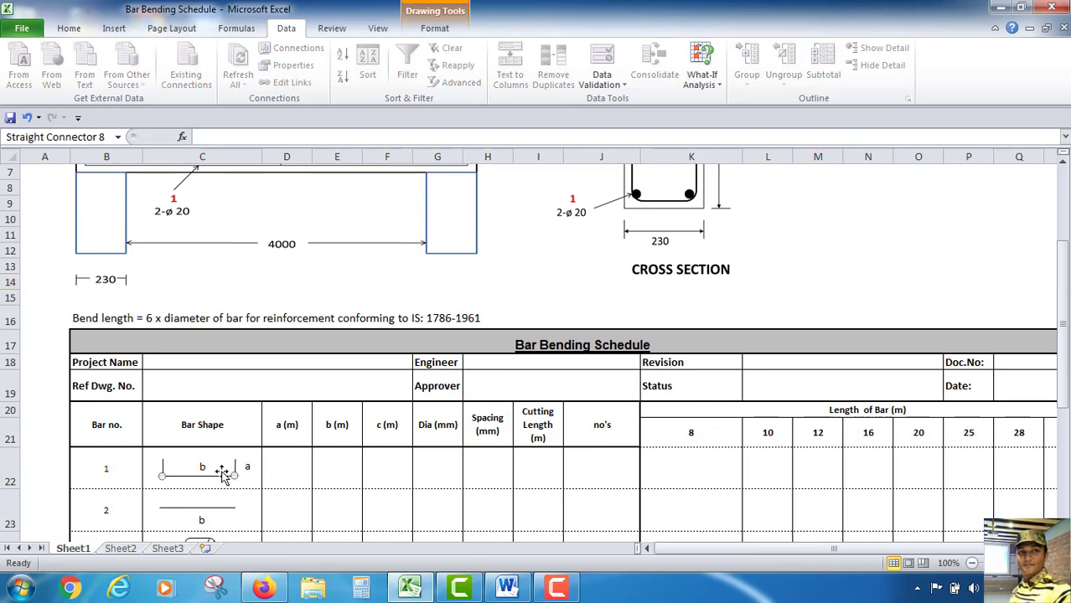
scroll(221, 472, up, 1)
scroll(221, 472, up, 1)
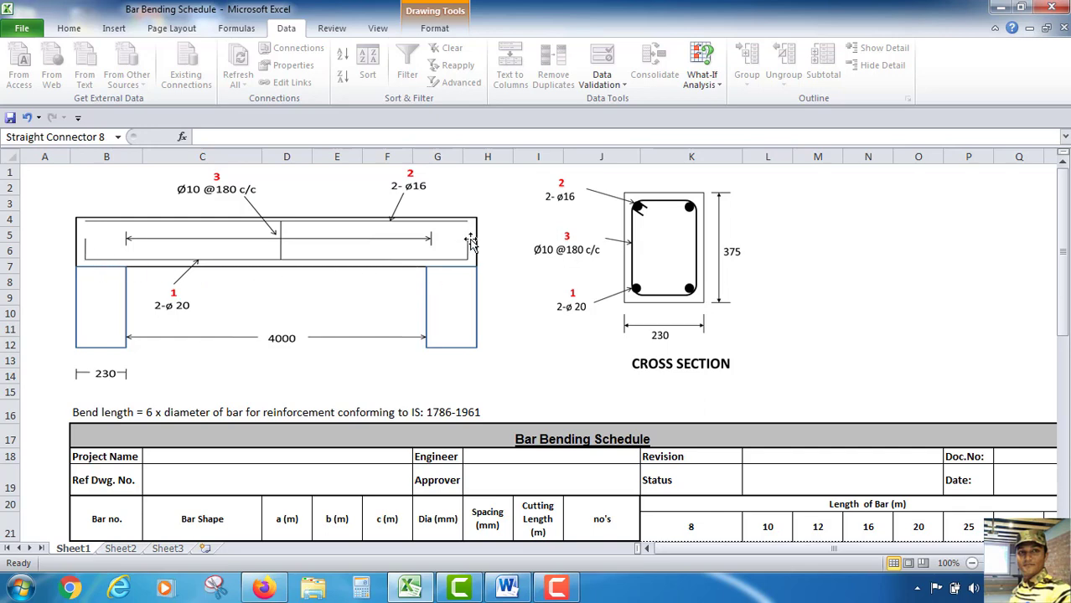
scroll(472, 239, down, 2)
scroll(472, 237, down, 1)
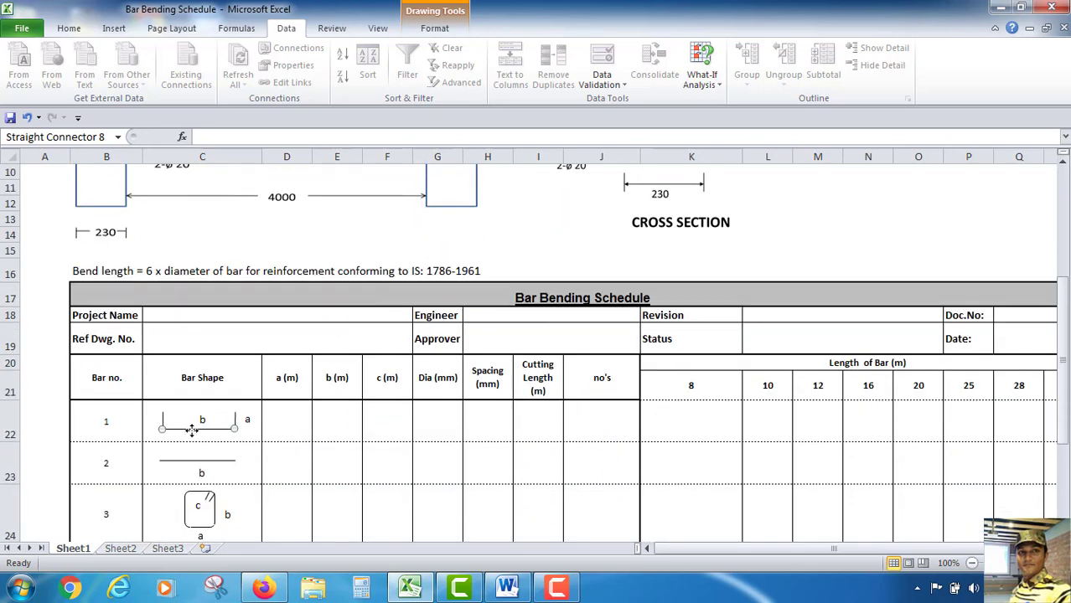
scroll(239, 419, up, 2)
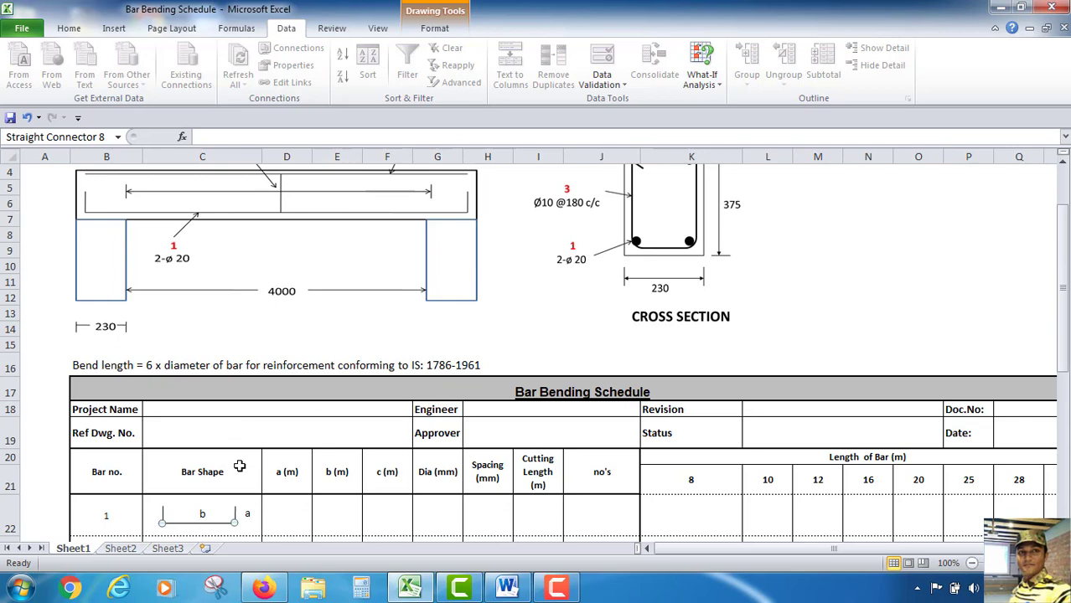
scroll(235, 457, down, 1)
click(235, 469)
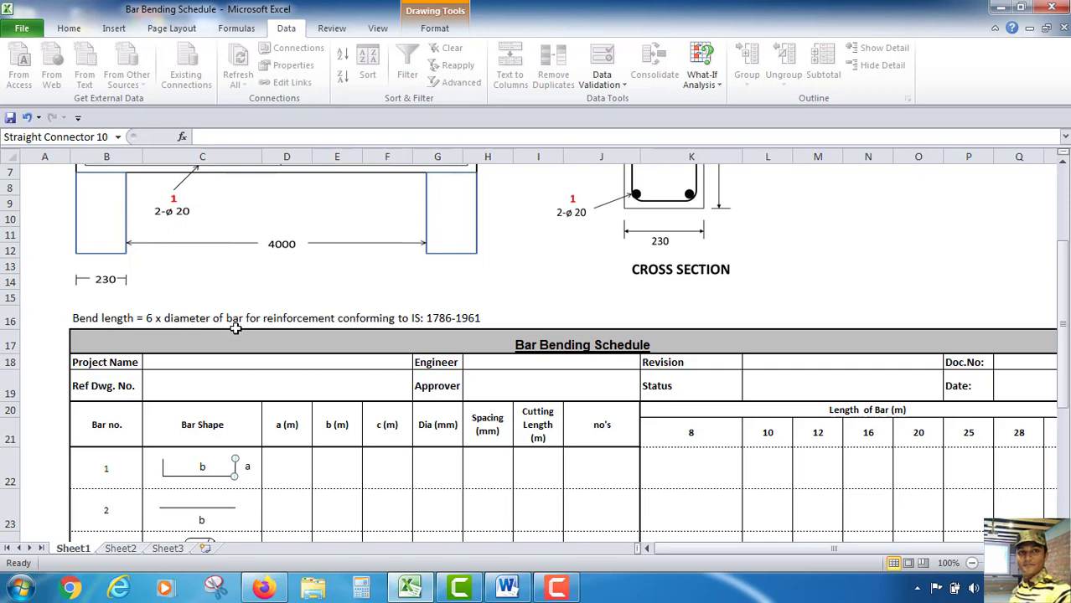
scroll(235, 329, down, 2)
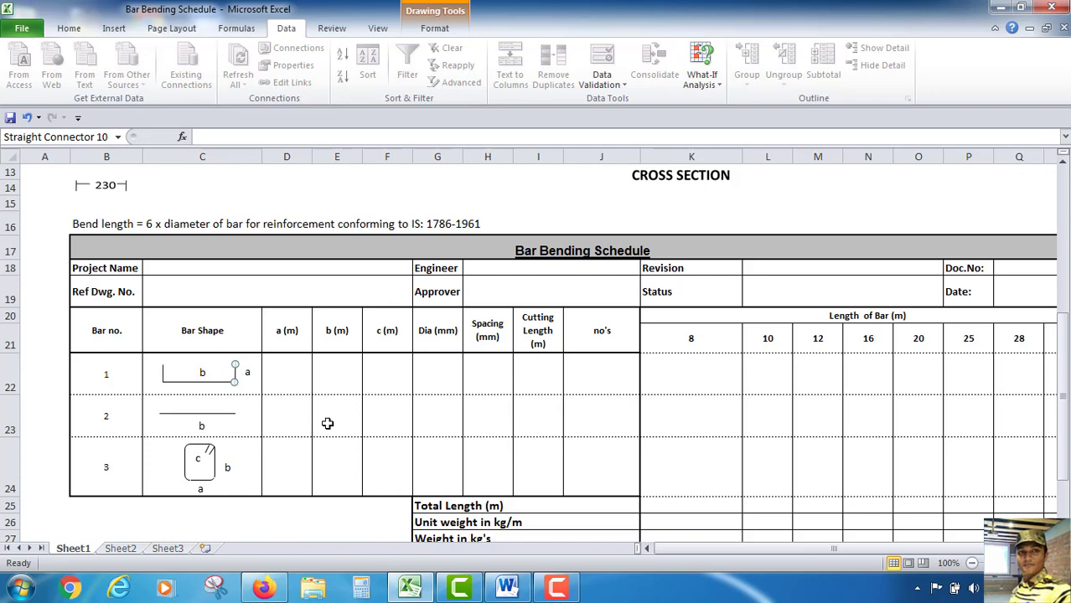
key(Escape)
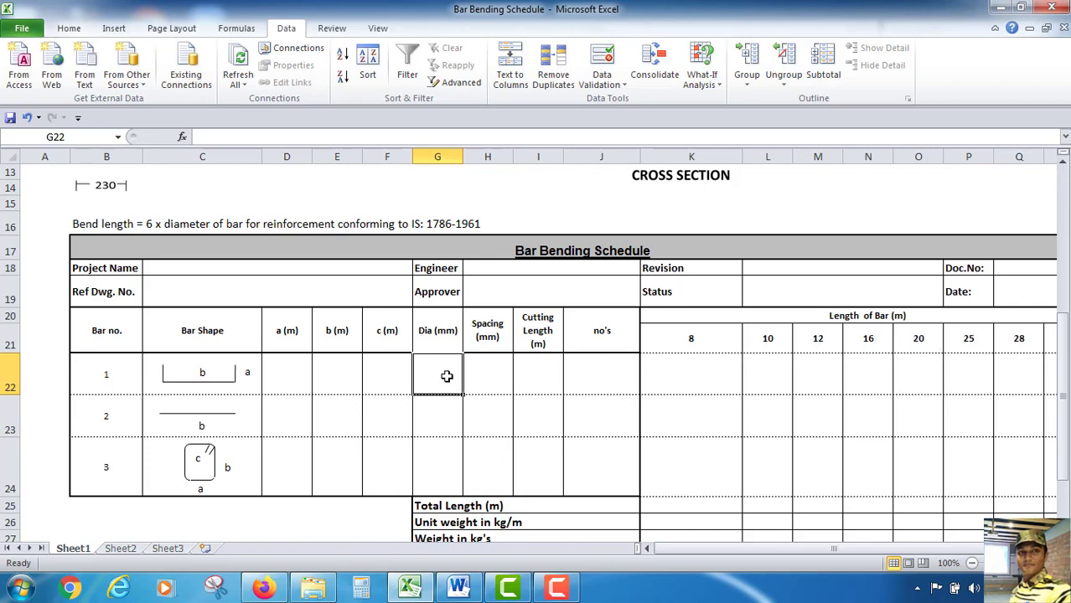
Add list data validation with source 8, 10, 12 to the Dia (mm) cells G22:G24
click(543, 388)
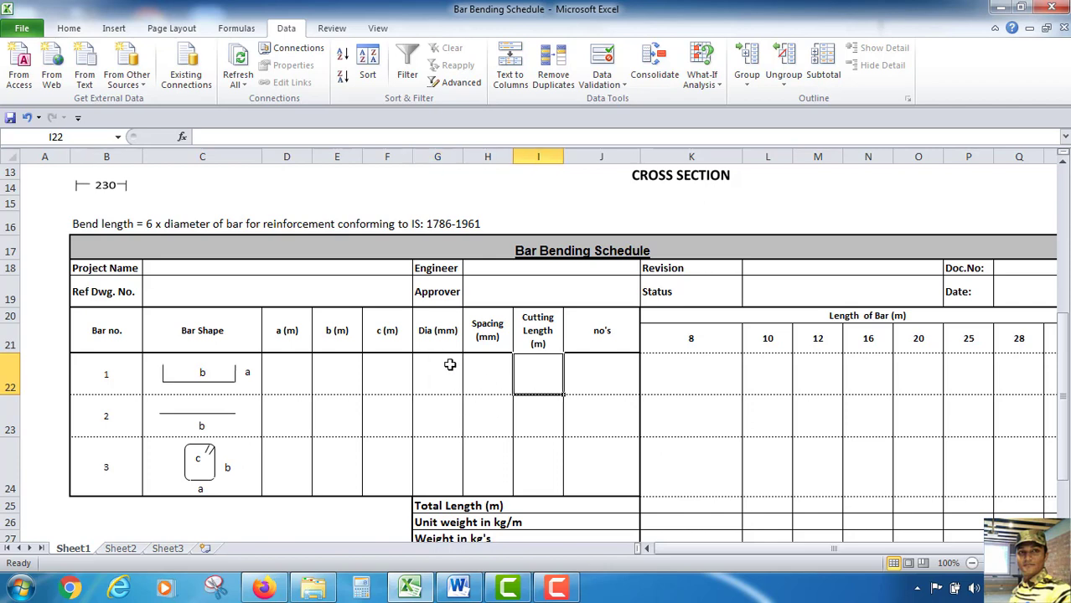
drag(451, 369, 449, 456)
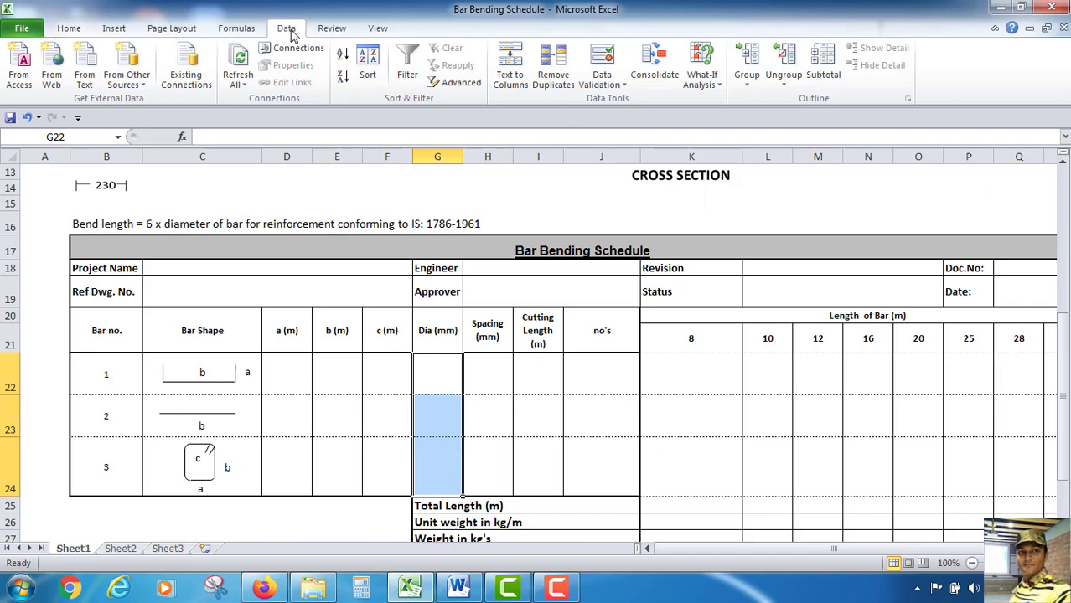
click(605, 72)
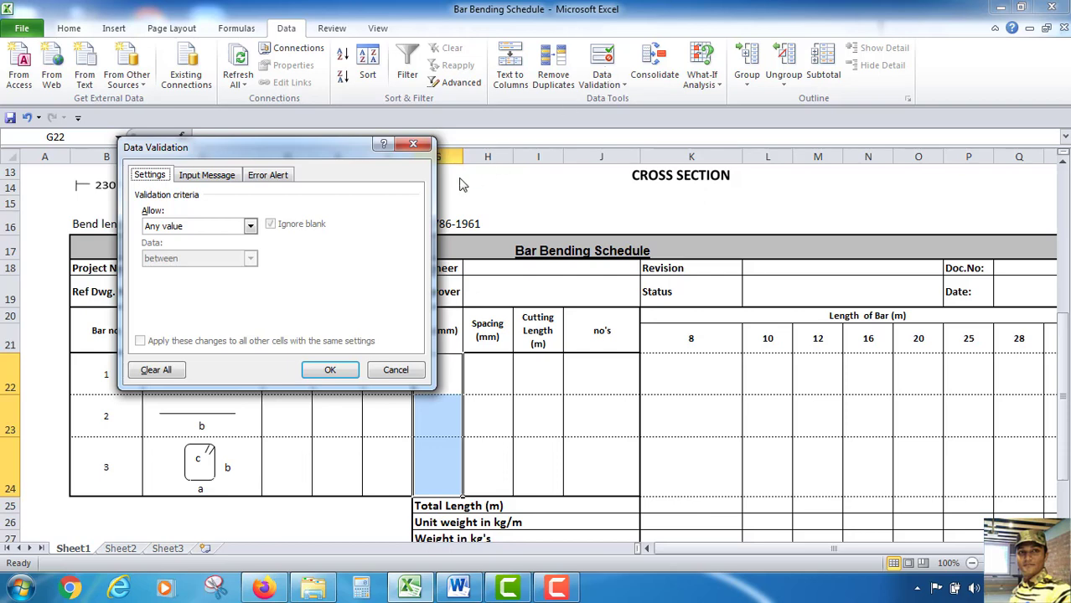
click(205, 229)
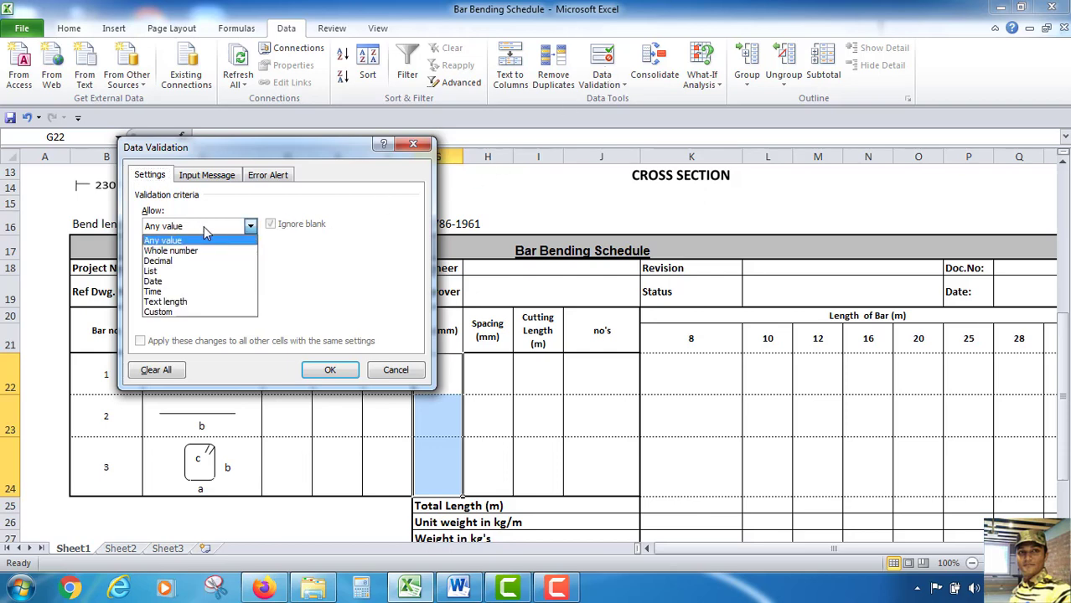
click(158, 272)
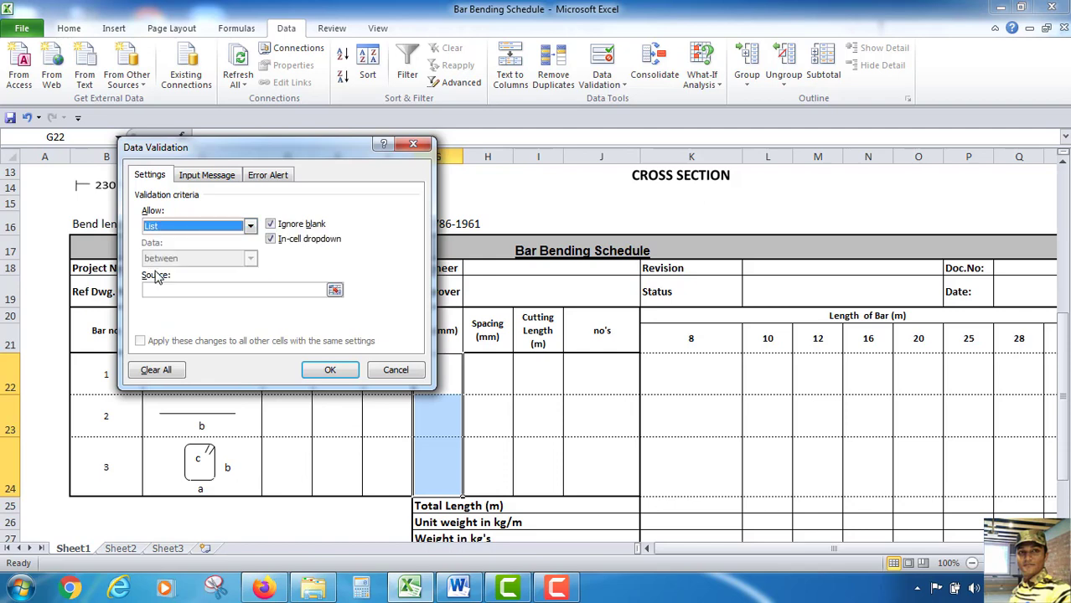
drag(282, 153, 377, 141)
click(280, 278)
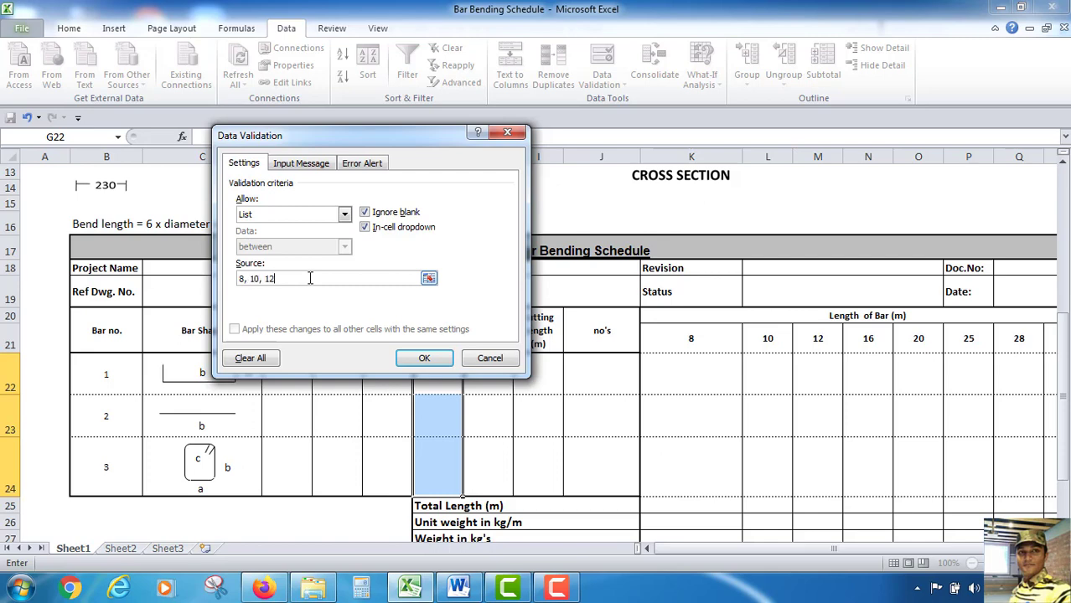
click(426, 359)
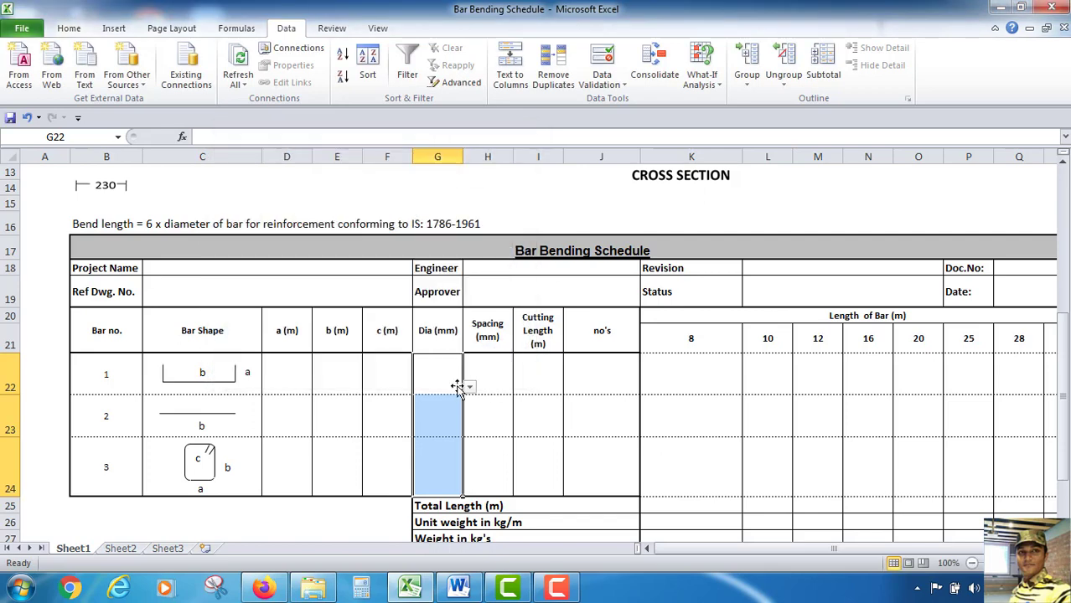
Test the diameter dropdowns in the first two bar rows without choosing a value
click(447, 390)
click(469, 388)
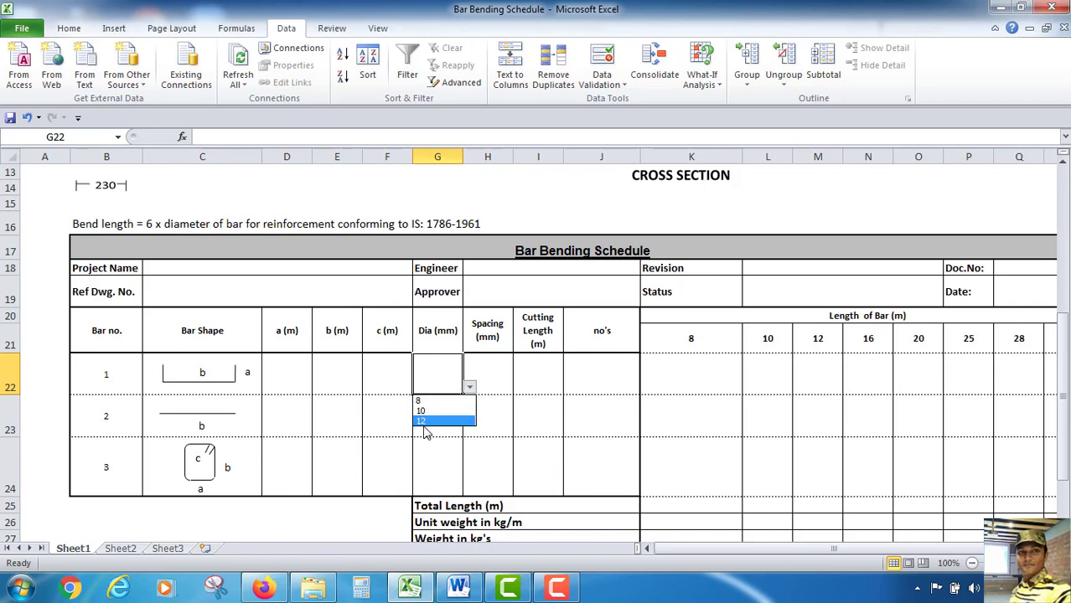
click(505, 441)
click(432, 419)
click(470, 430)
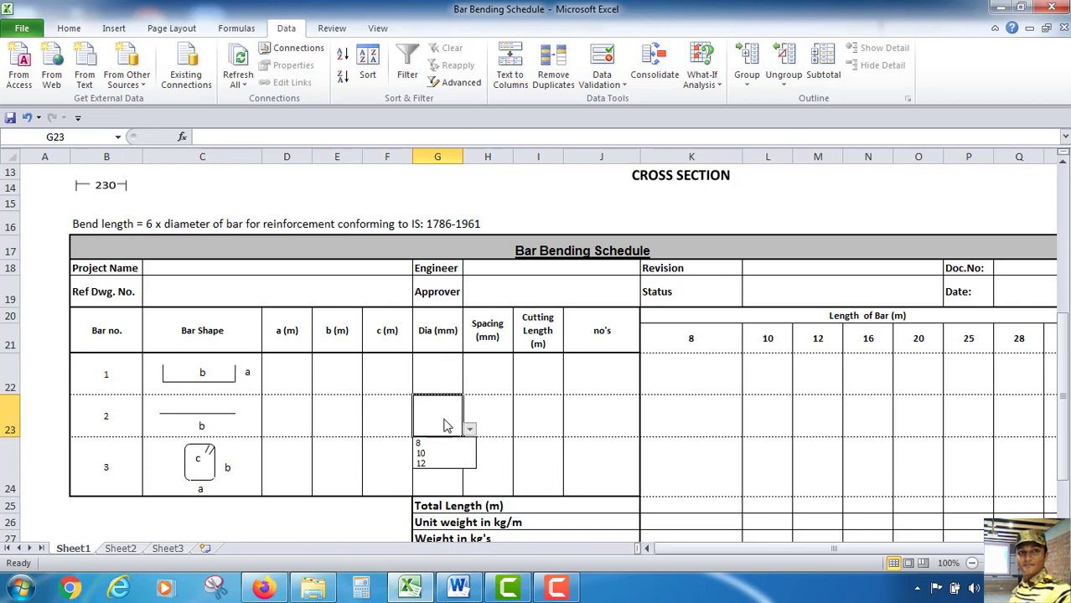
click(511, 407)
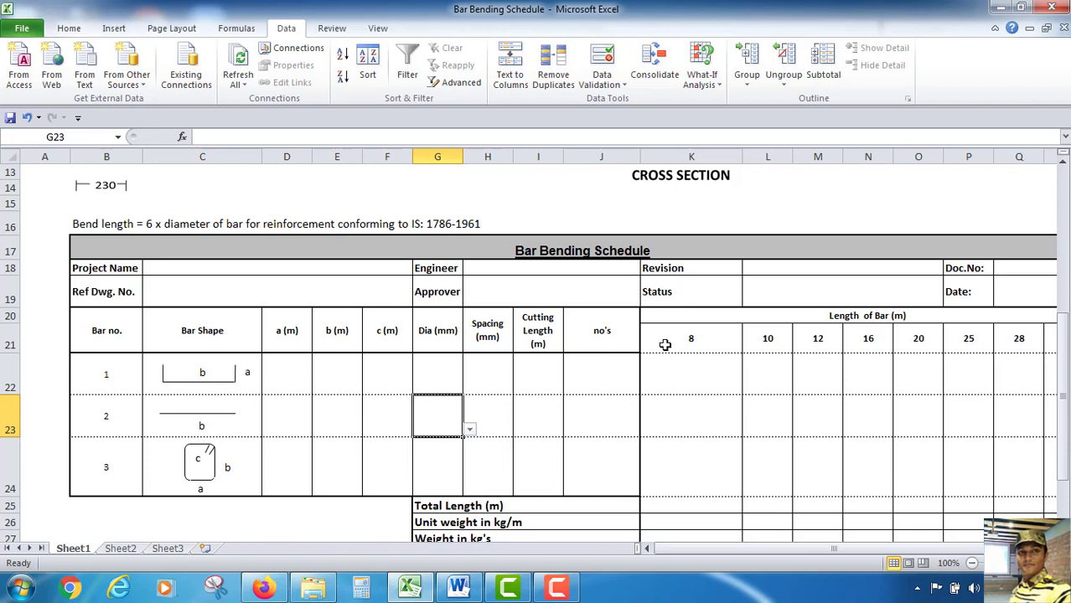
Change the Dia (mm) validation source for G22:G24 to the bar length header range $K$21:$R$21
drag(664, 345, 932, 349)
click(398, 369)
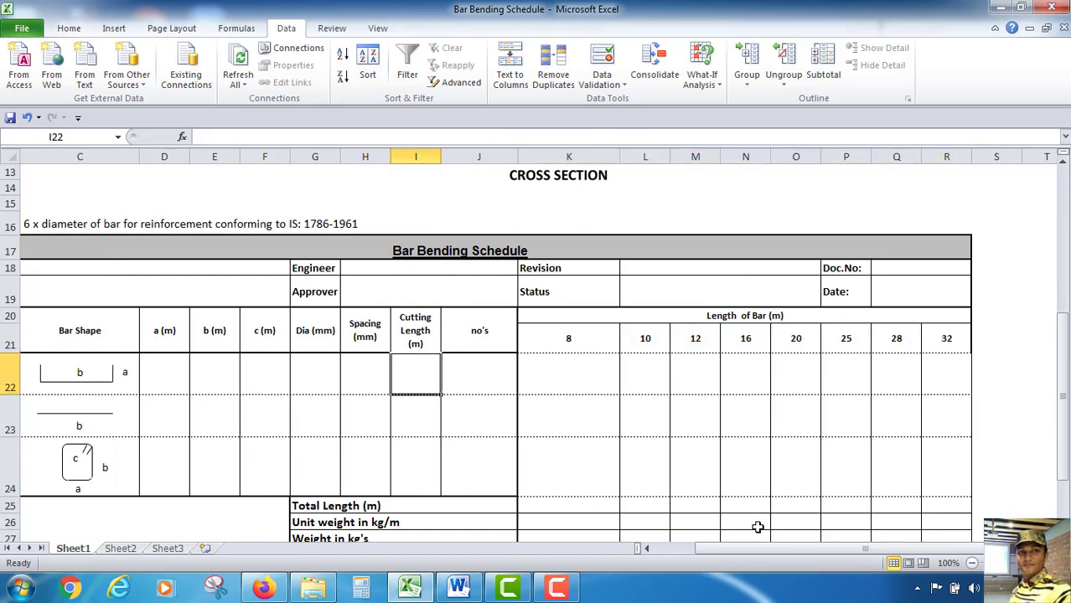
click(315, 375)
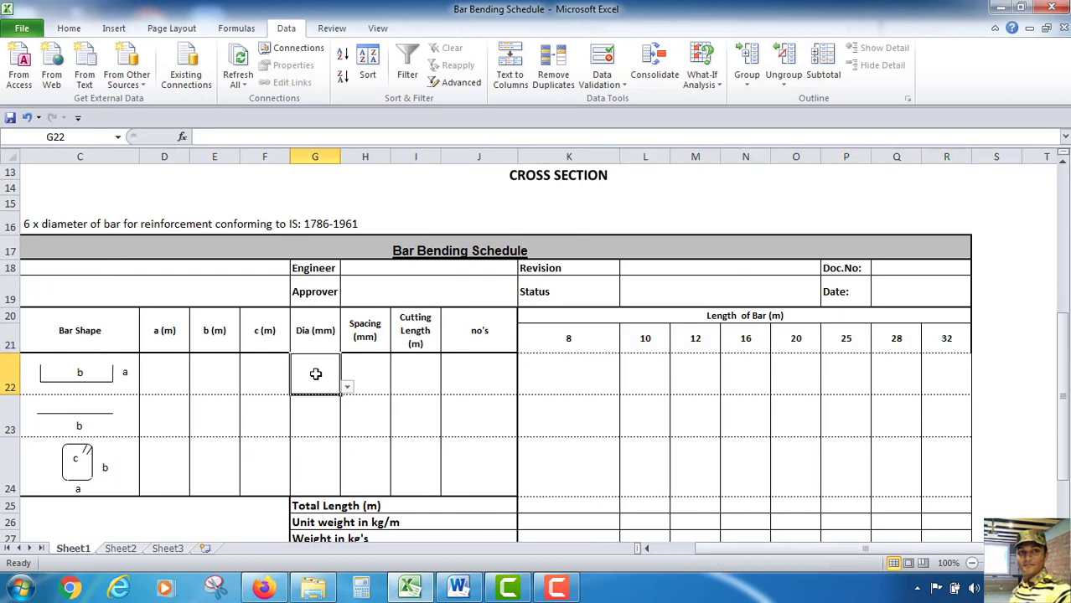
drag(316, 375, 307, 456)
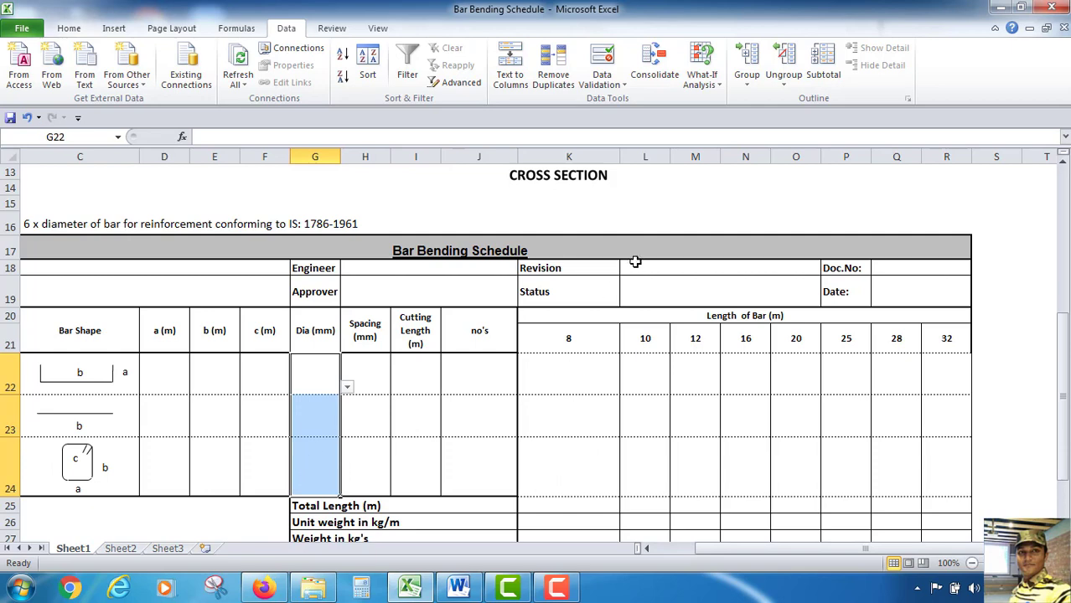
click(602, 84)
click(613, 101)
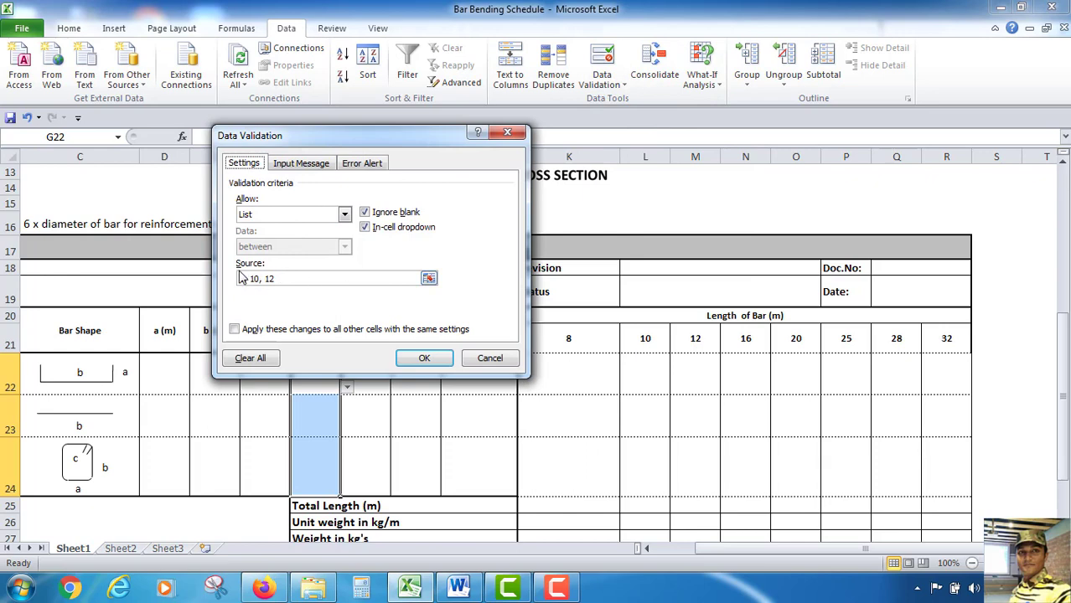
click(429, 278)
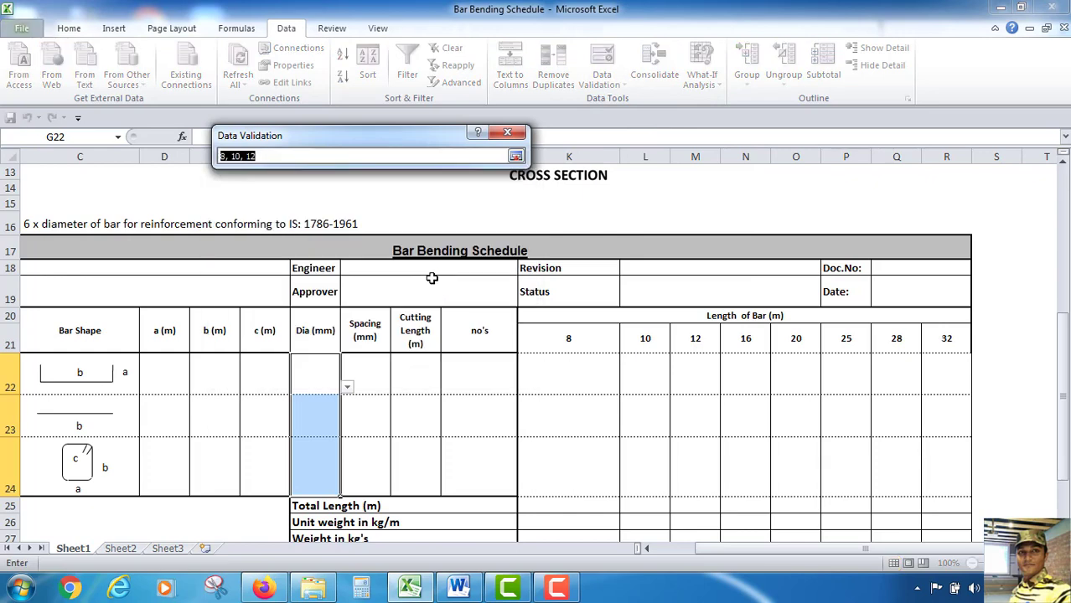
drag(538, 340, 934, 338)
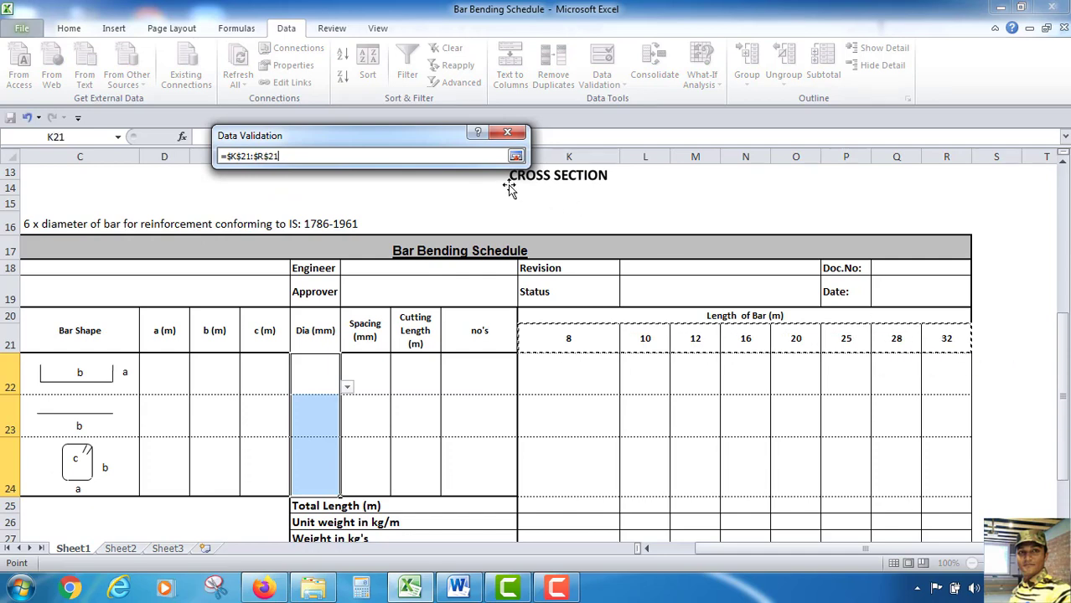
key(Return)
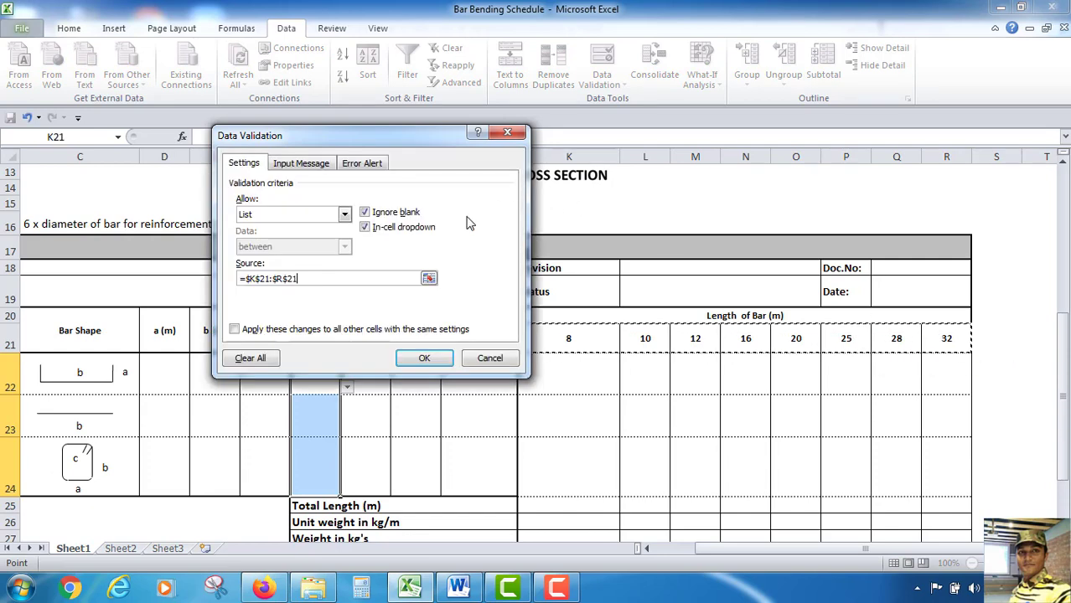
click(425, 358)
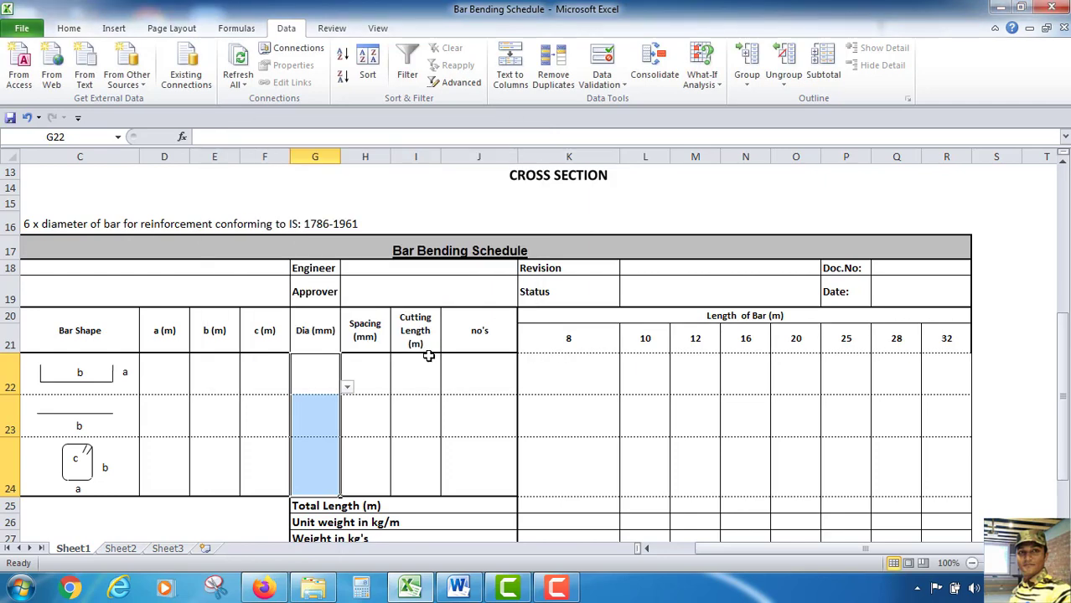
Open the first diameter dropdown to check the listed bar sizes
click(348, 388)
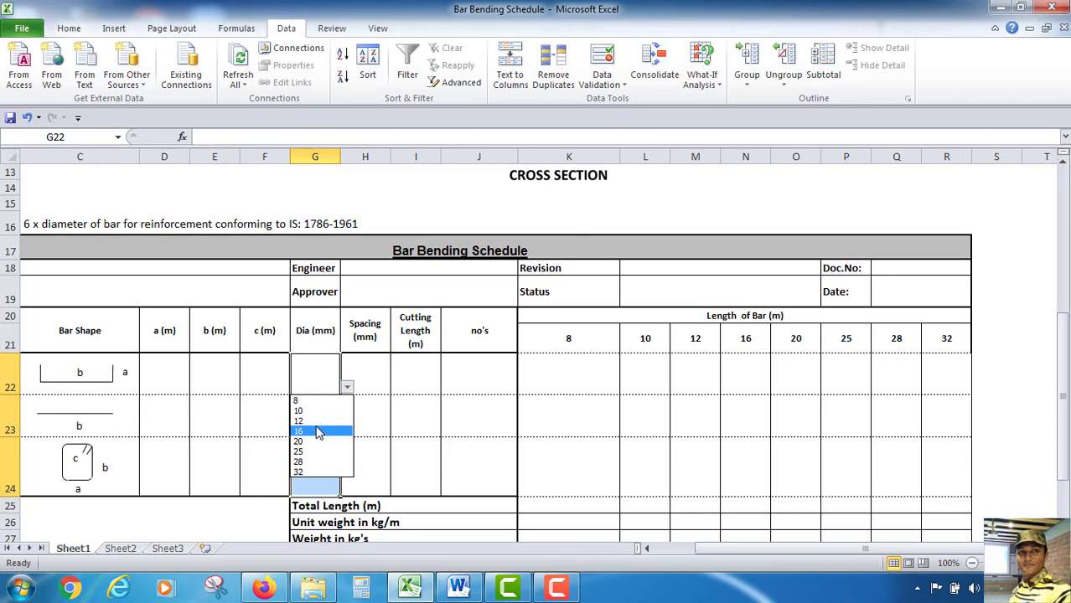
scroll(336, 399, down, 1)
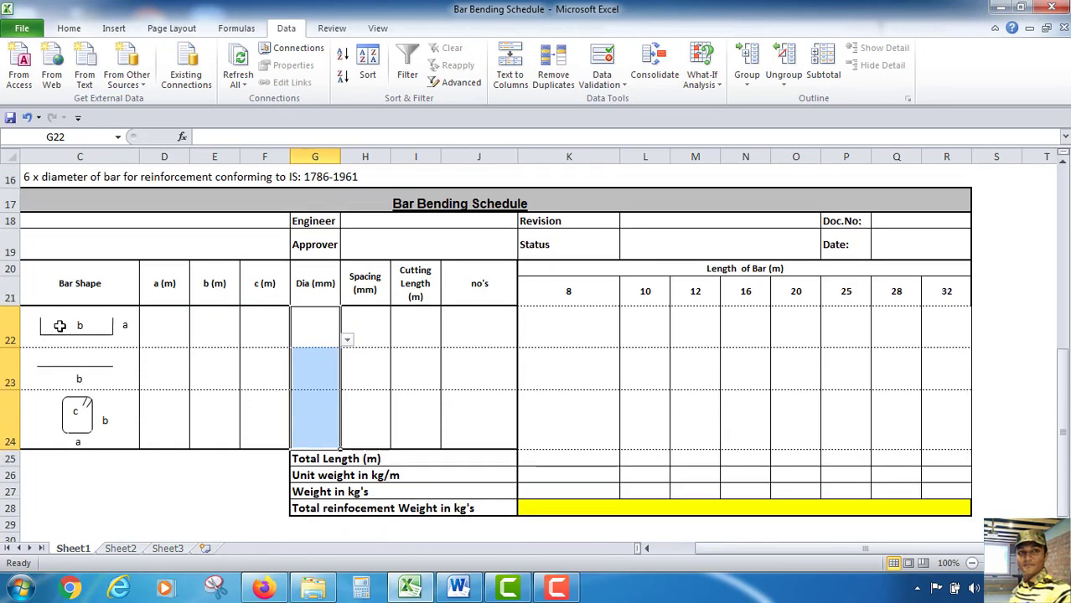
scroll(221, 375, up, 4)
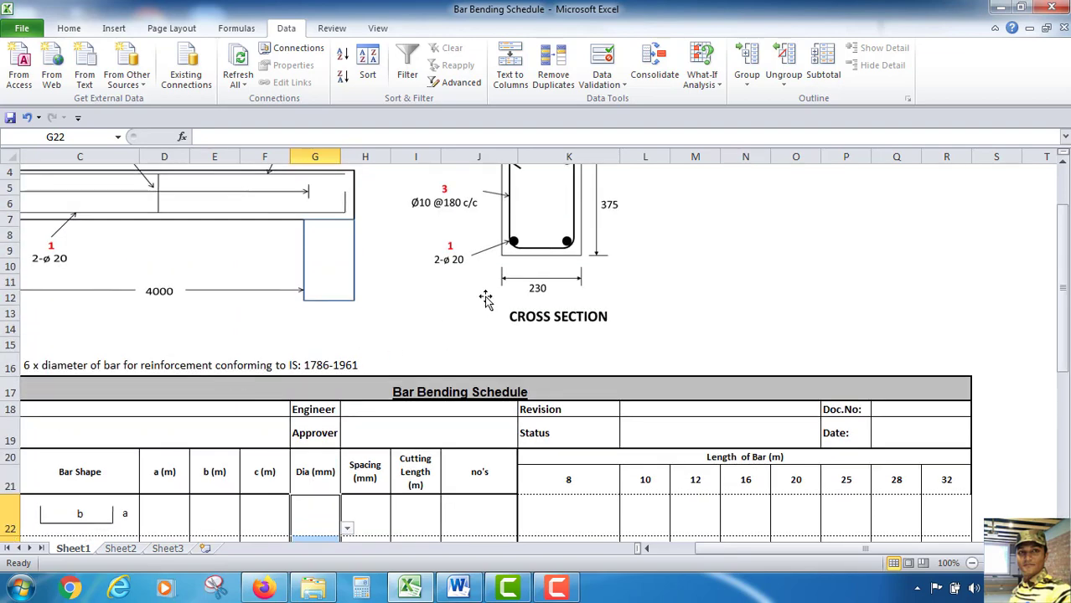
scroll(487, 301, up, 1)
scroll(544, 303, down, 5)
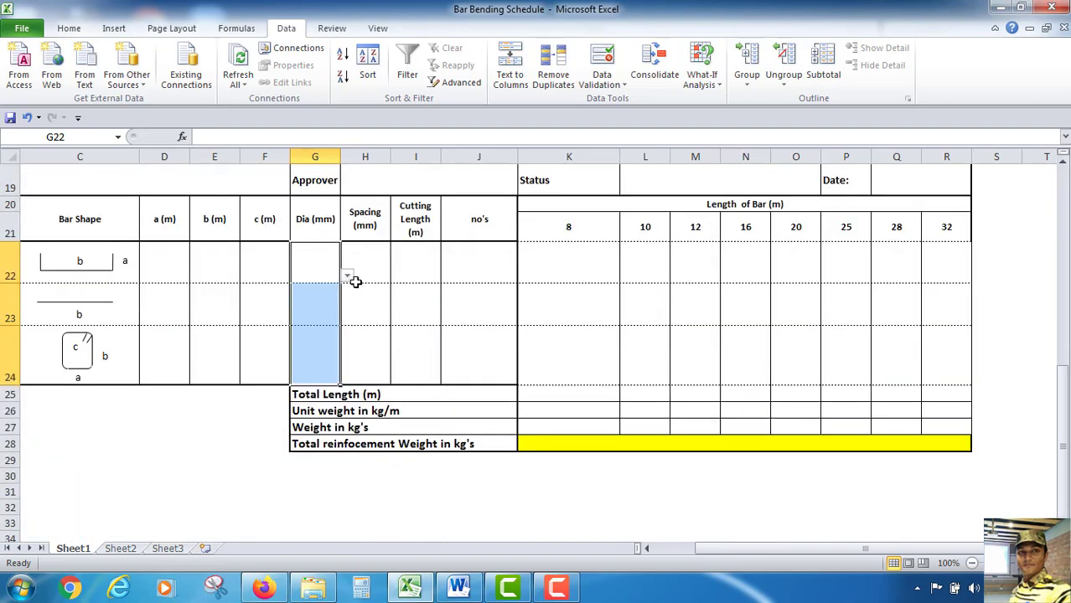
Choose 20 from the diameter dropdown for the first bar row
click(348, 277)
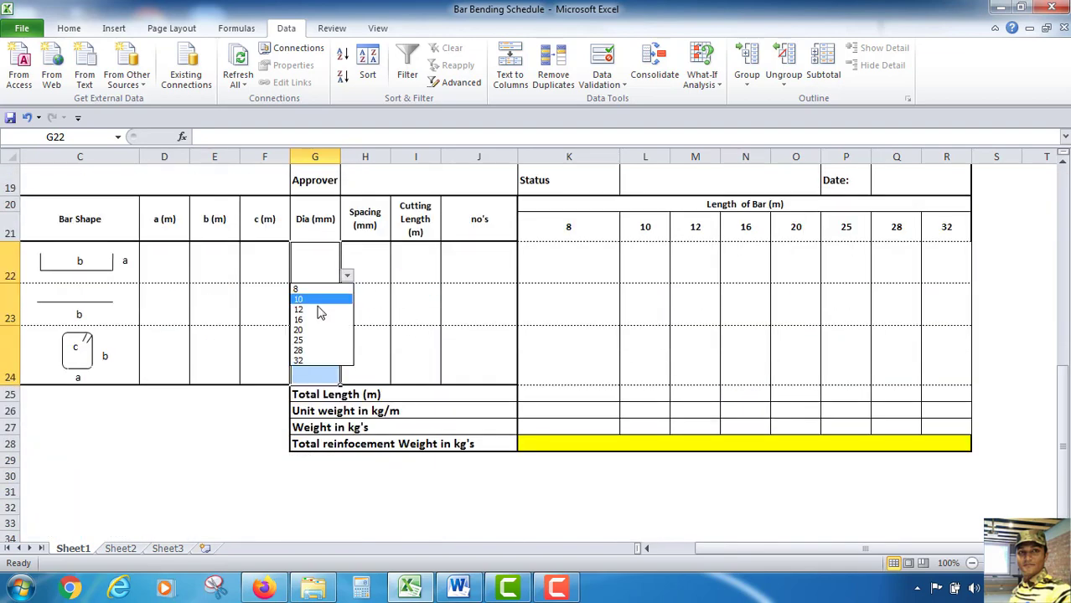
click(300, 330)
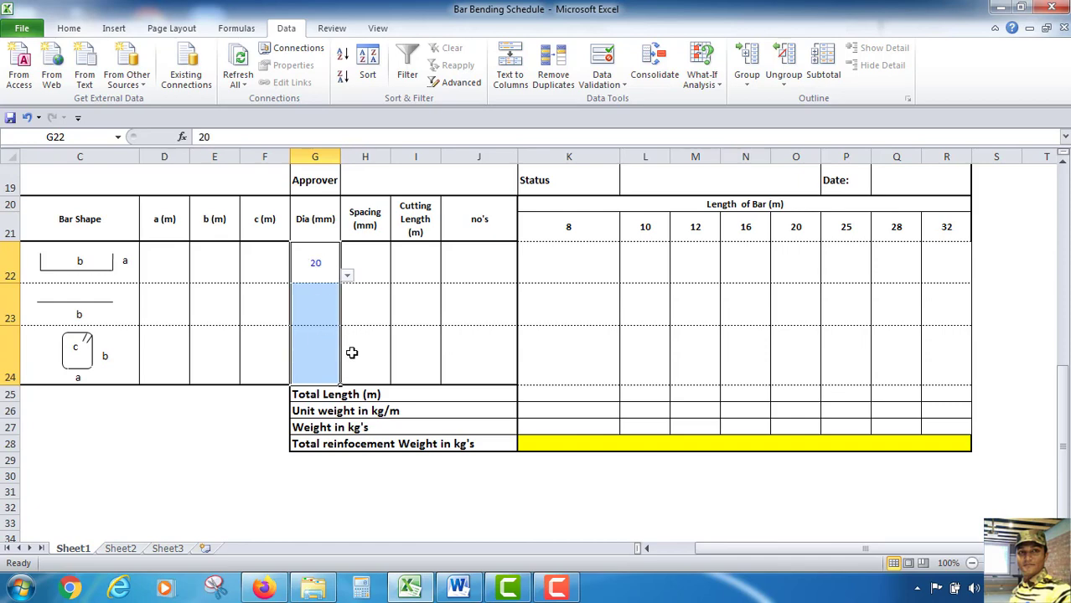
Enter the bend length formula =6*G22/1000 in the first bar's a (m) cell
drag(770, 553, 675, 549)
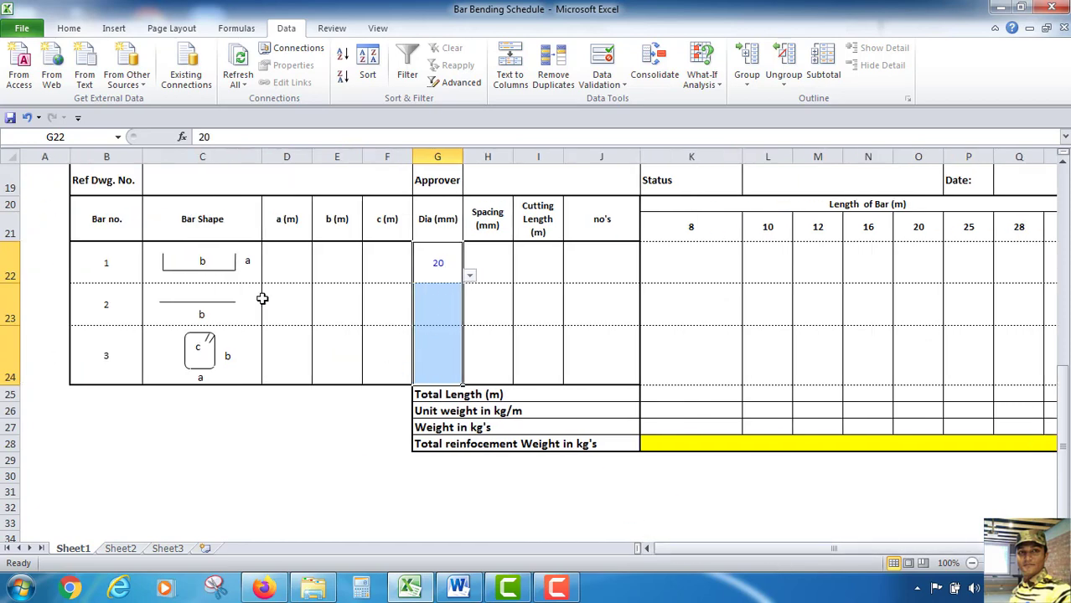
scroll(263, 301, up, 2)
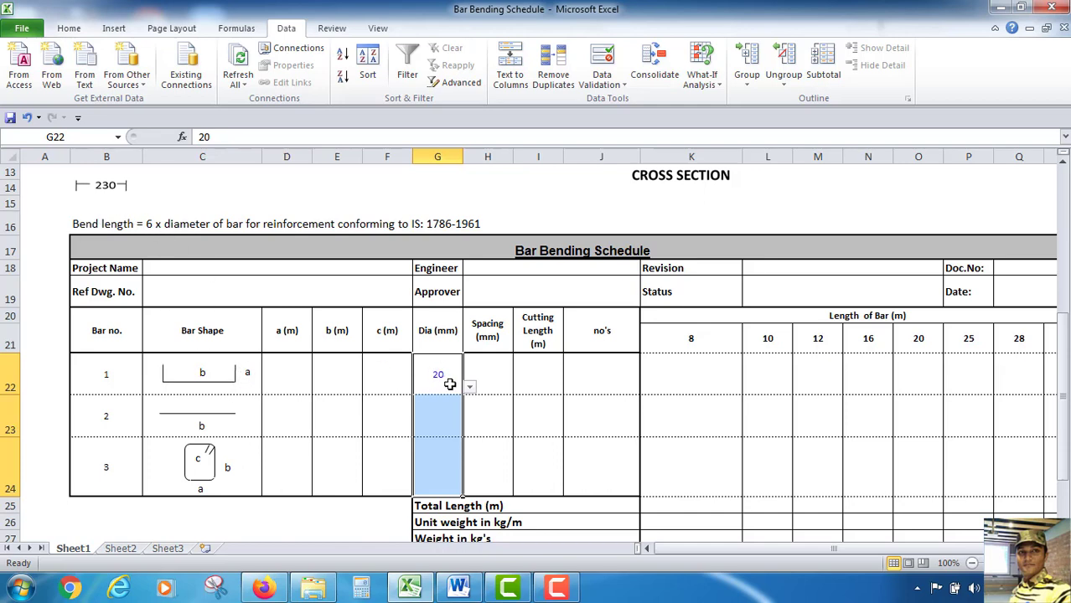
click(289, 374)
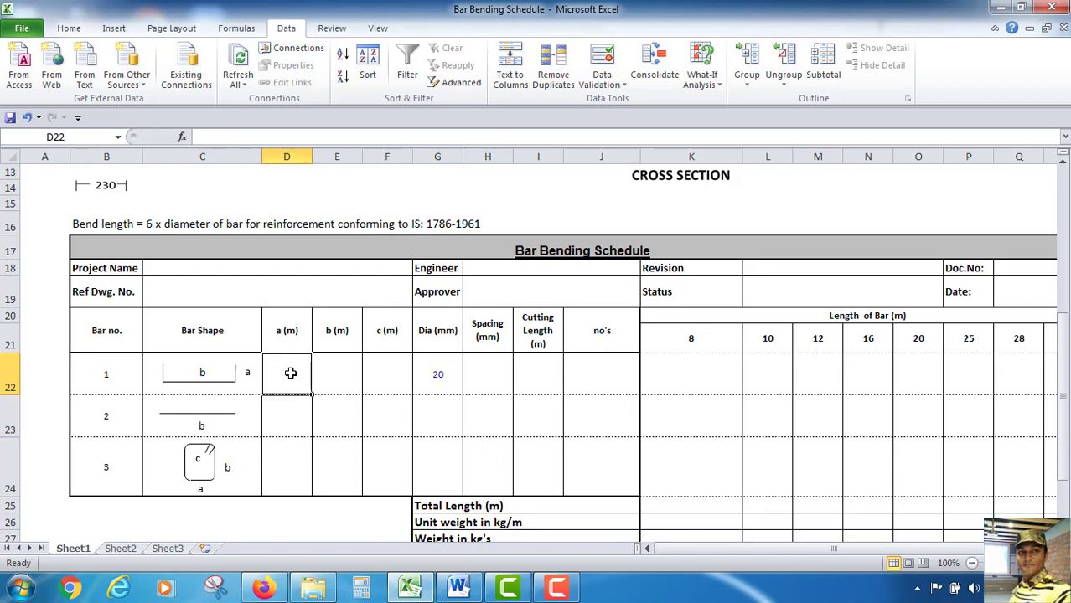
text(=)
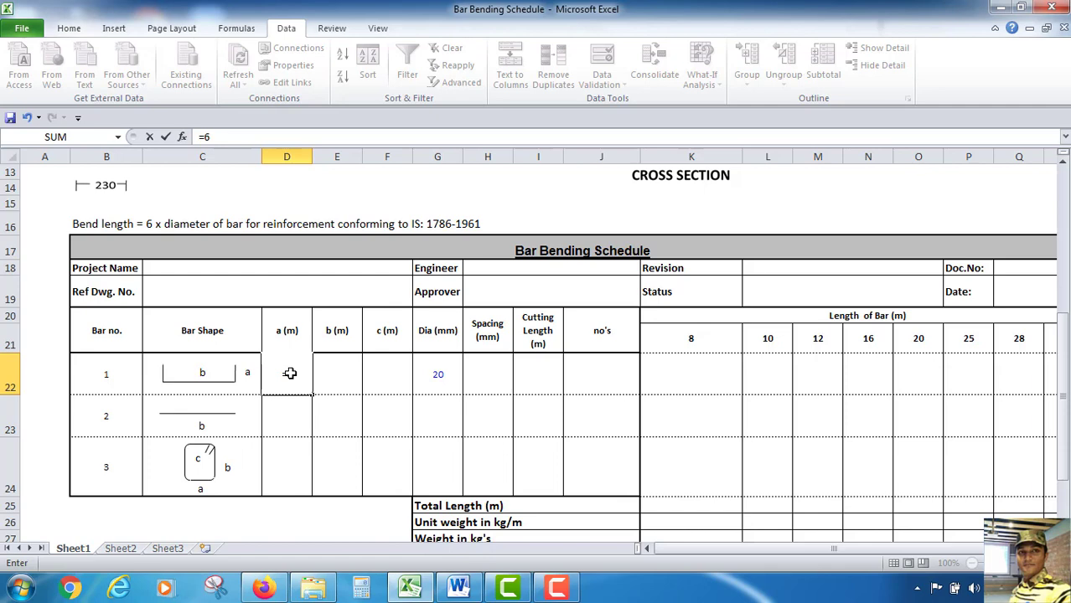
text(6*)
click(446, 374)
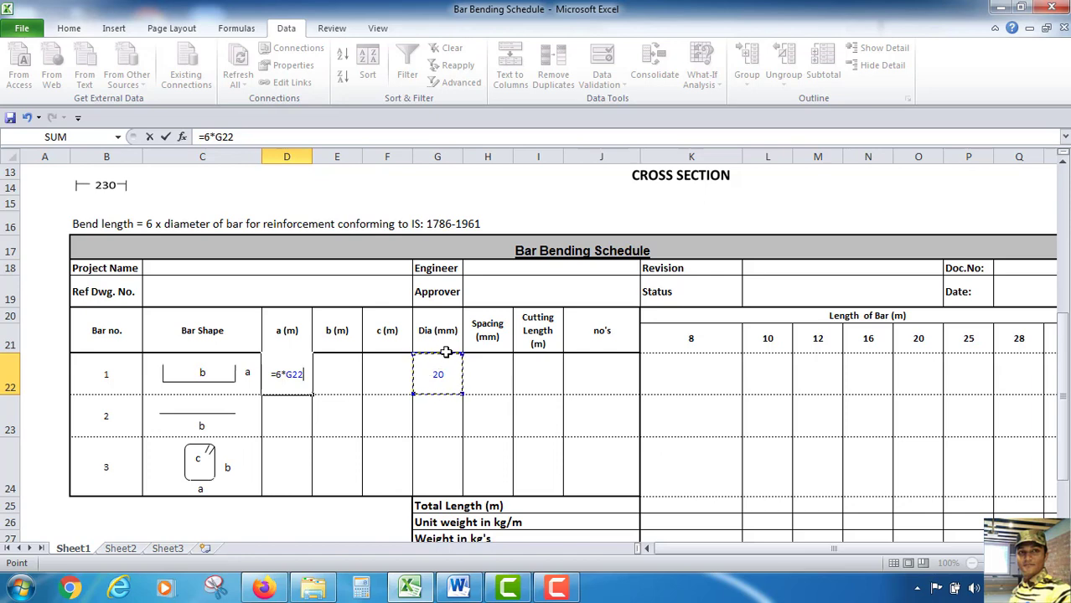
click(242, 135)
text(/100)
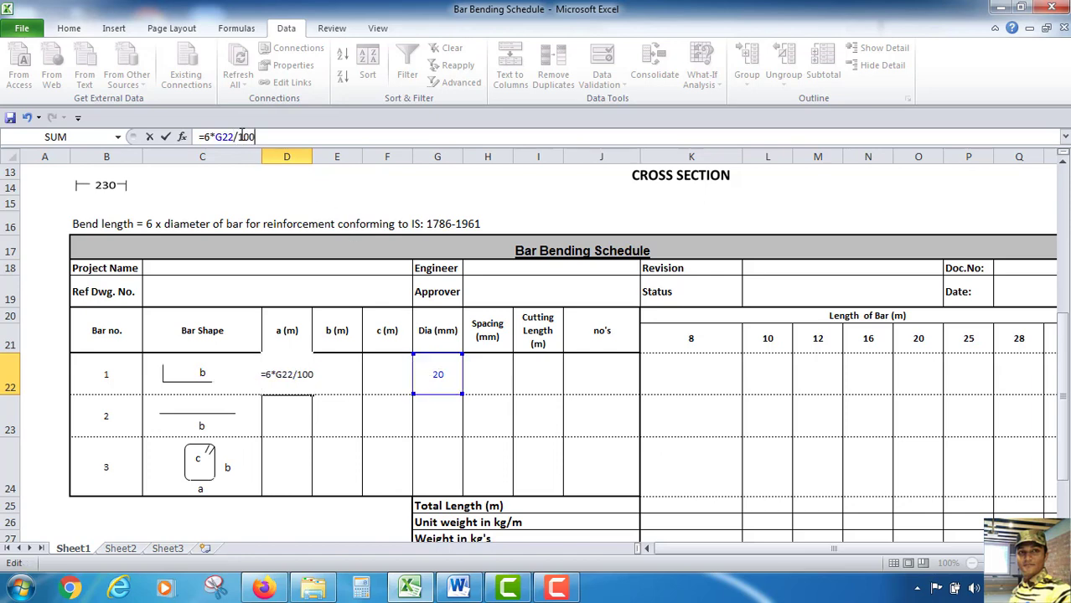
text(0)
key(Return)
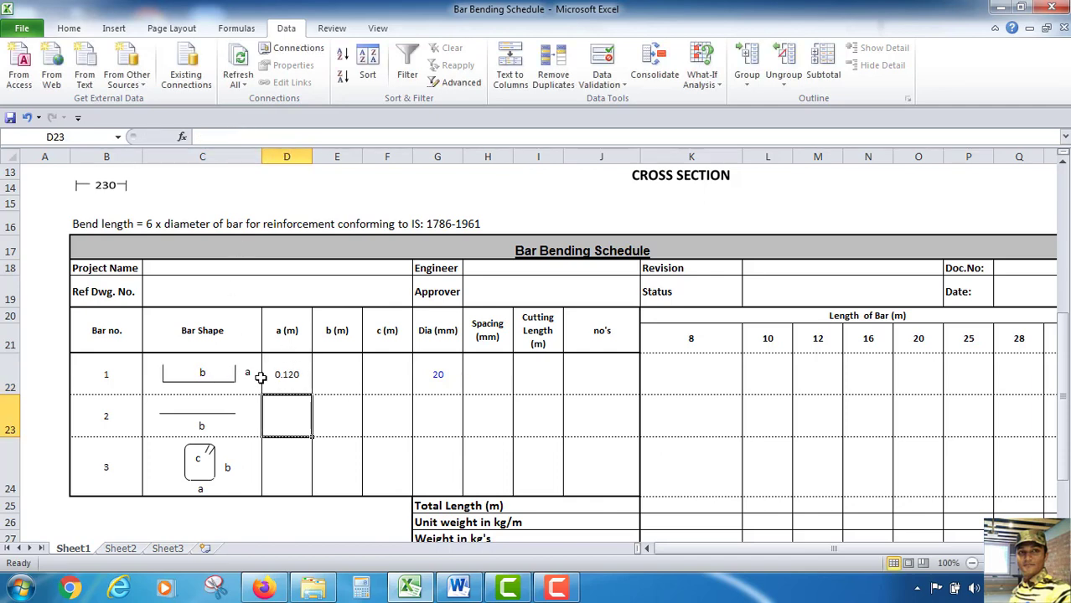
Select the first bar's b (m) cell and review the beam drawing above the schedule
click(338, 378)
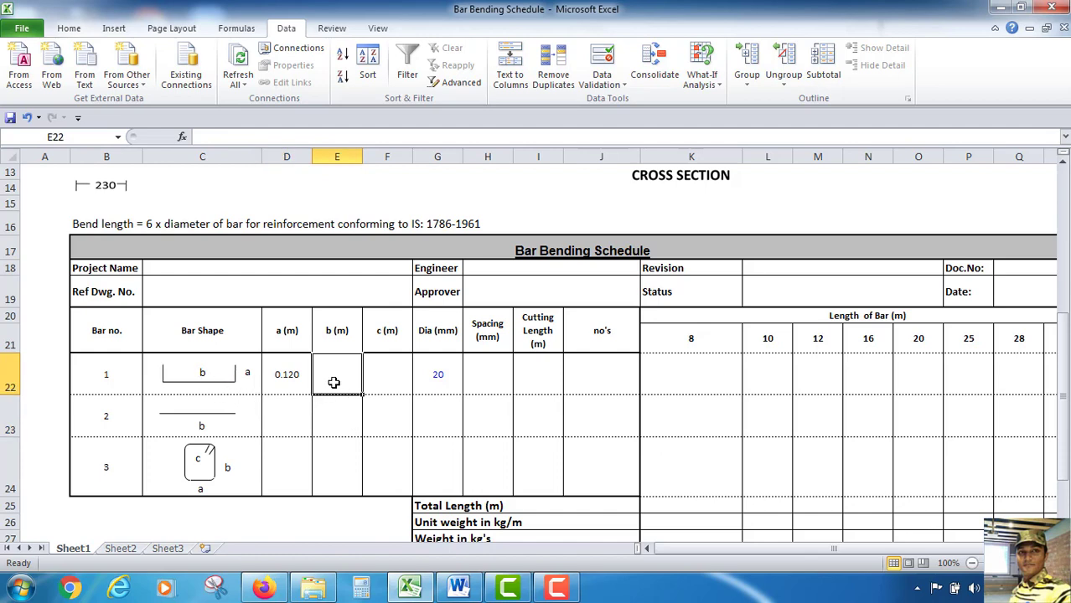
scroll(335, 381, up, 3)
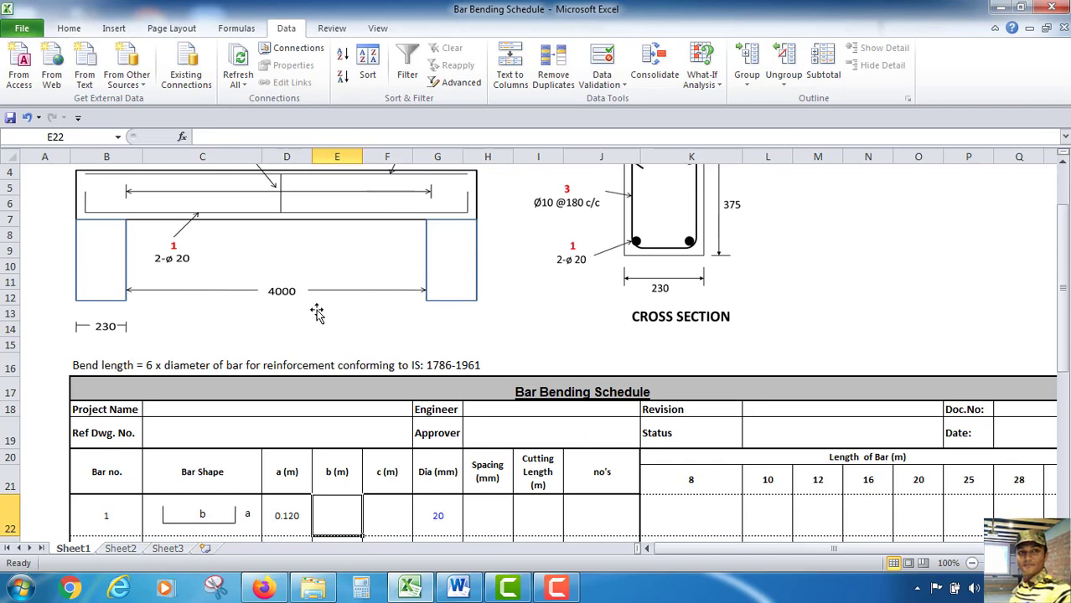
scroll(315, 313, up, 1)
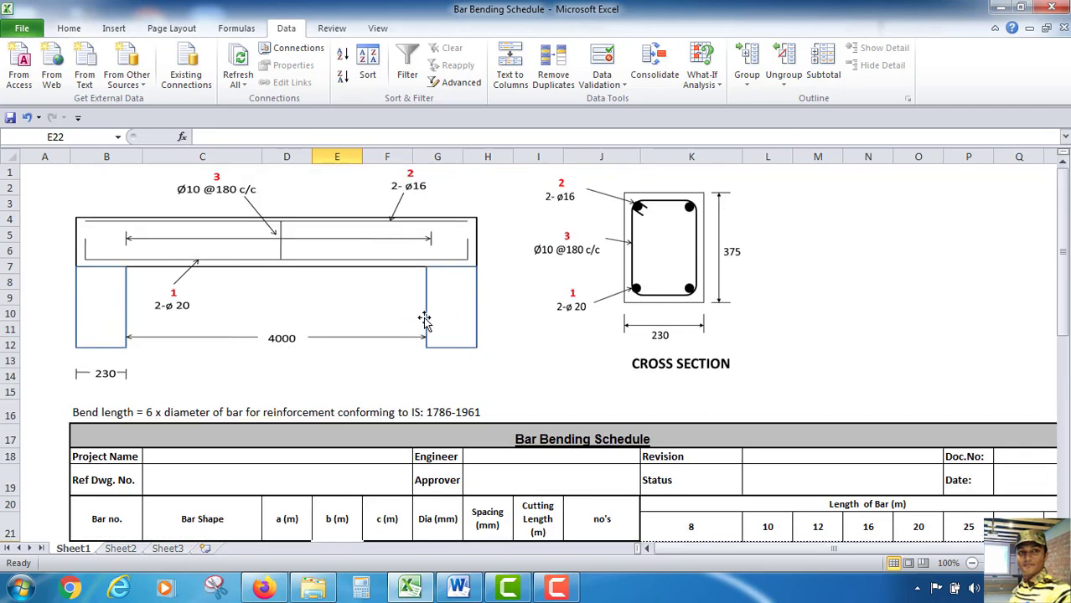
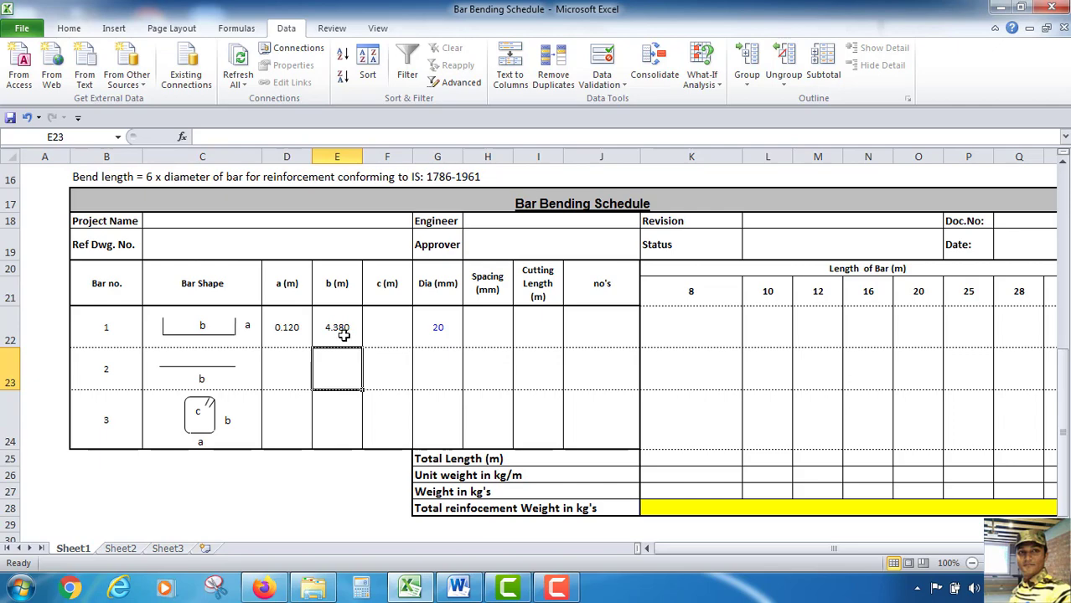
Enter the cutting length formula =D22*2+E22 for the first bar row
scroll(343, 335, up, 1)
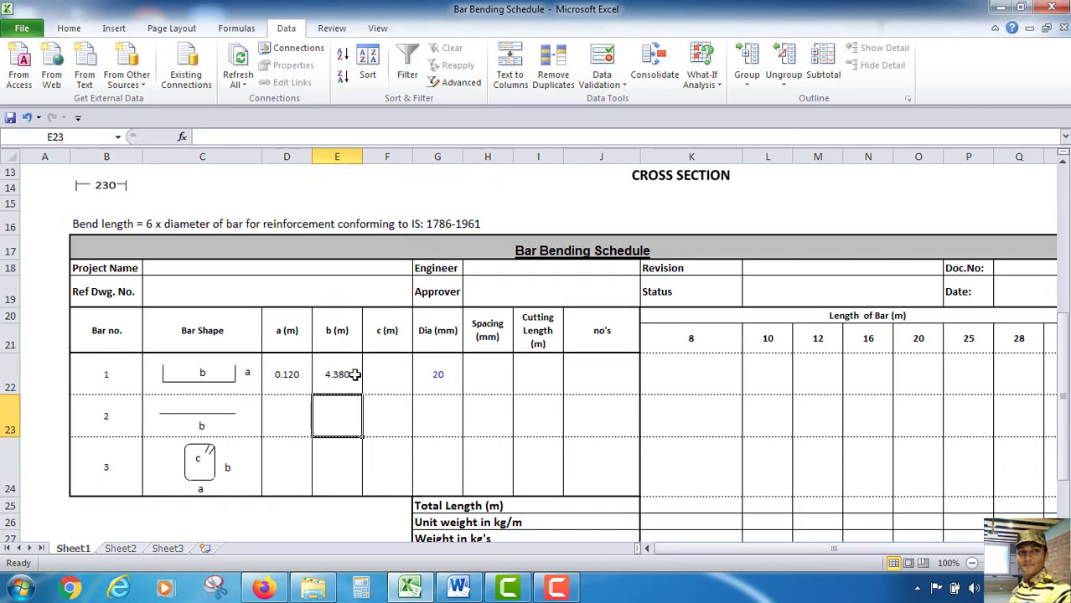
scroll(352, 369, up, 4)
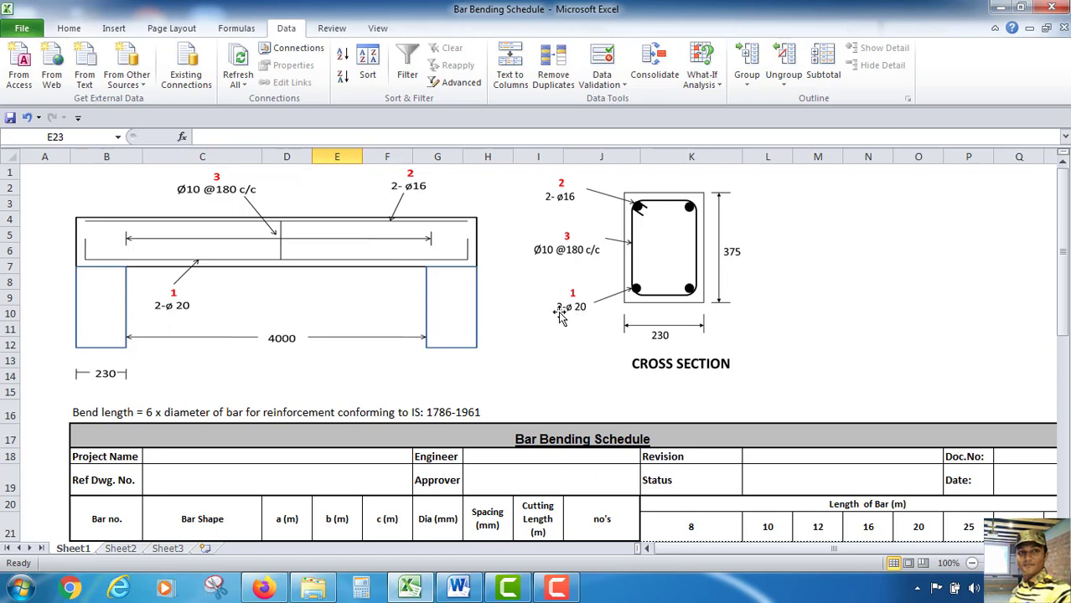
scroll(567, 299, down, 4)
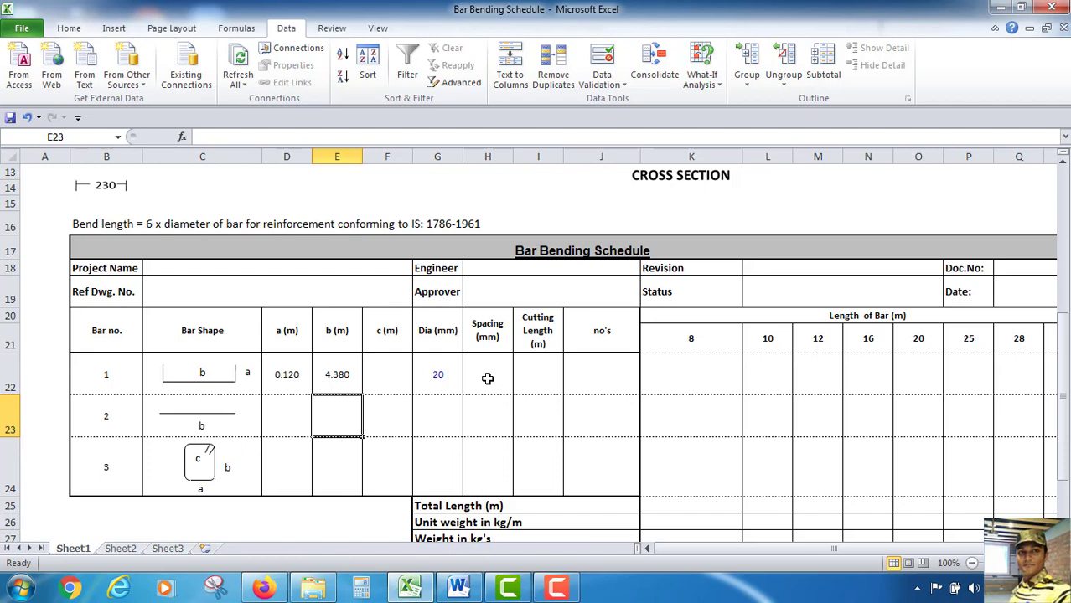
click(550, 371)
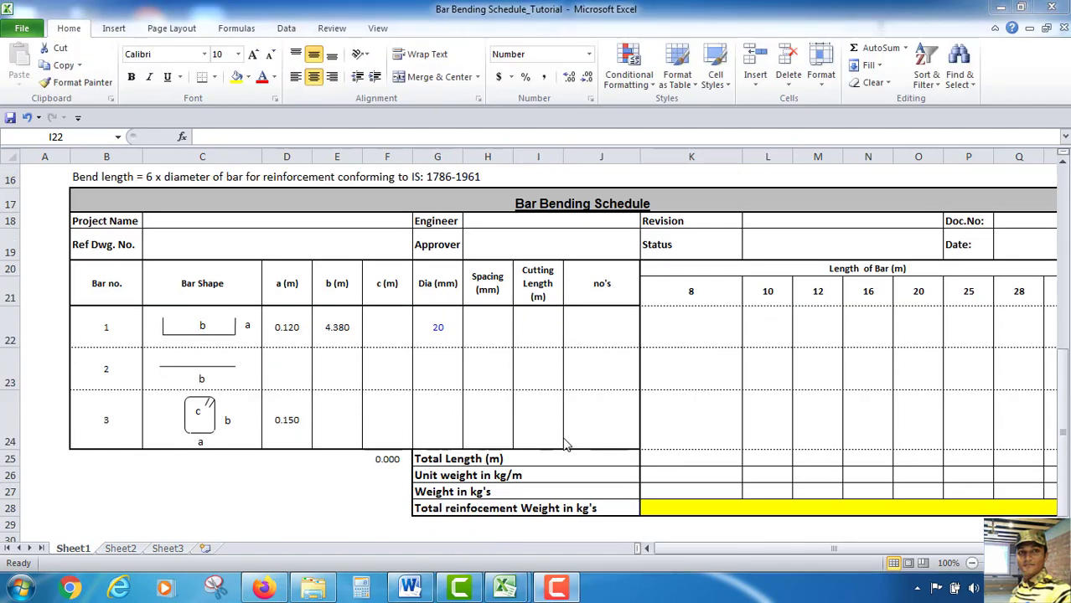
click(538, 330)
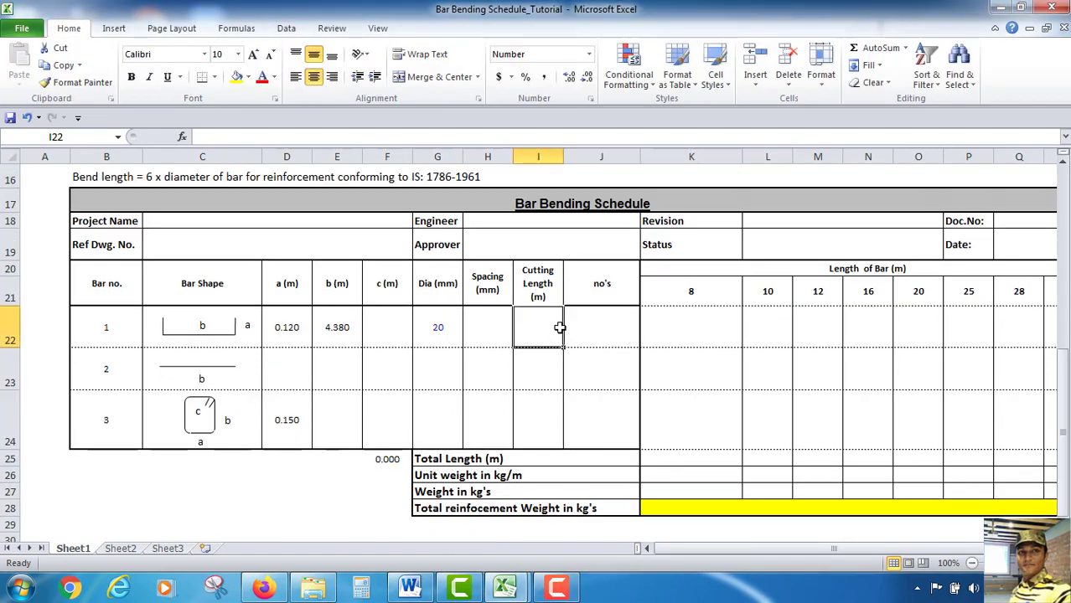
text(=)
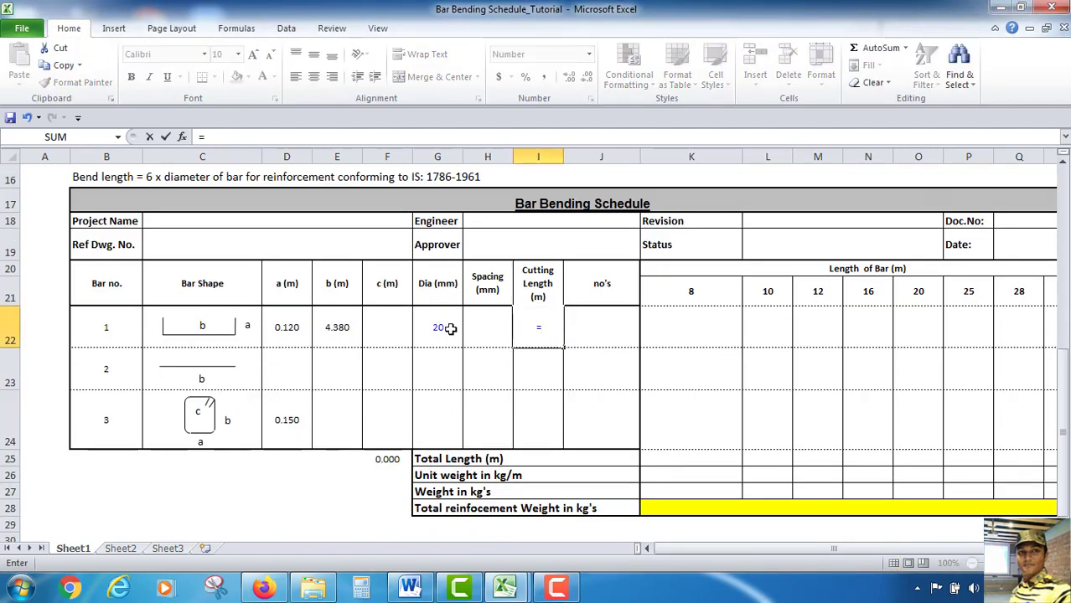
click(278, 329)
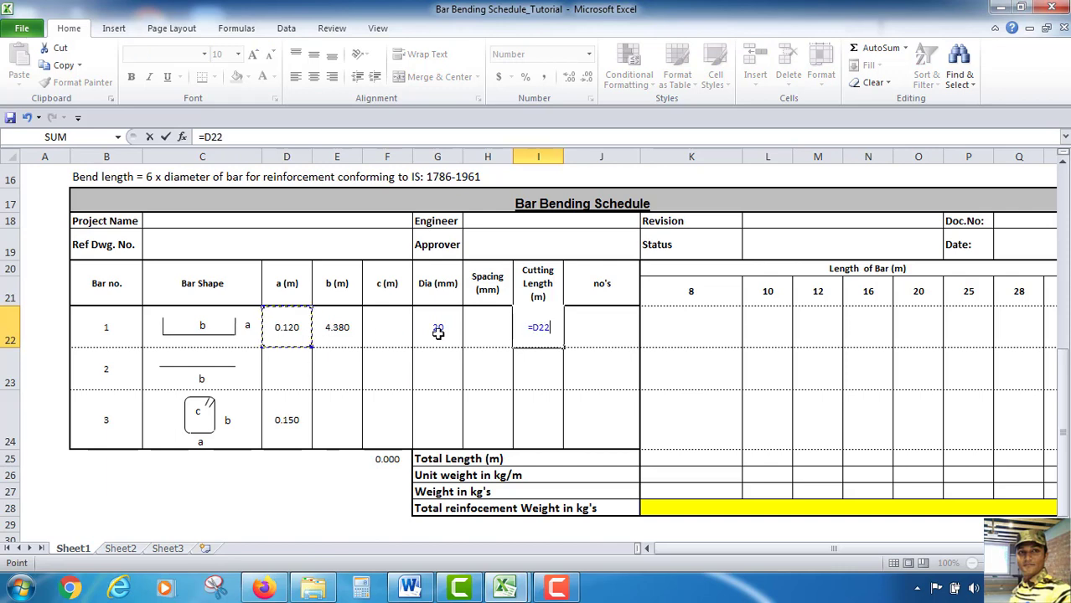
text(*2)
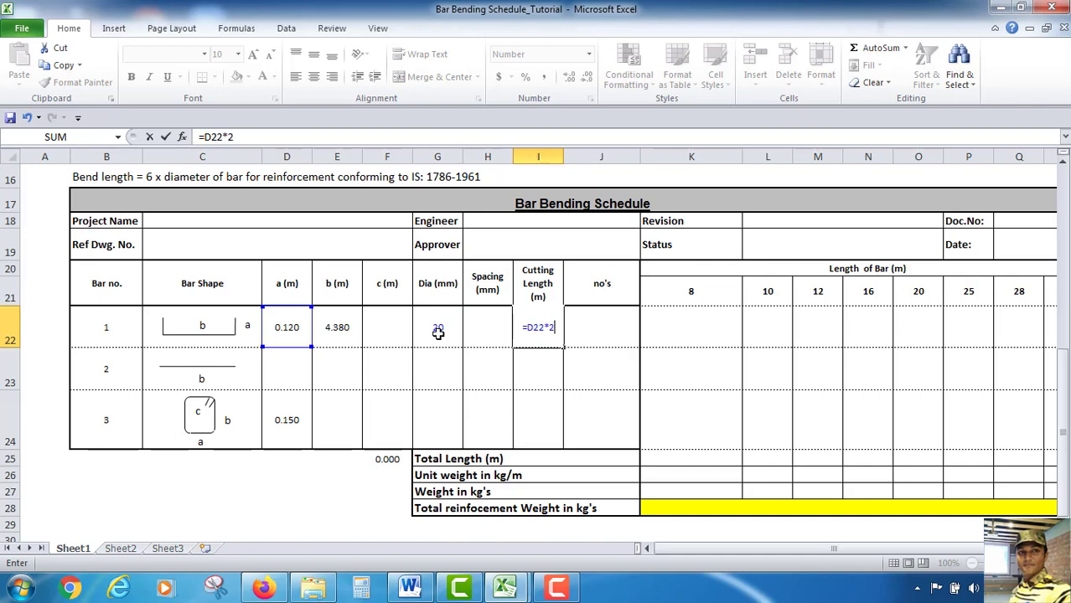
text(+)
click(339, 326)
key(Return)
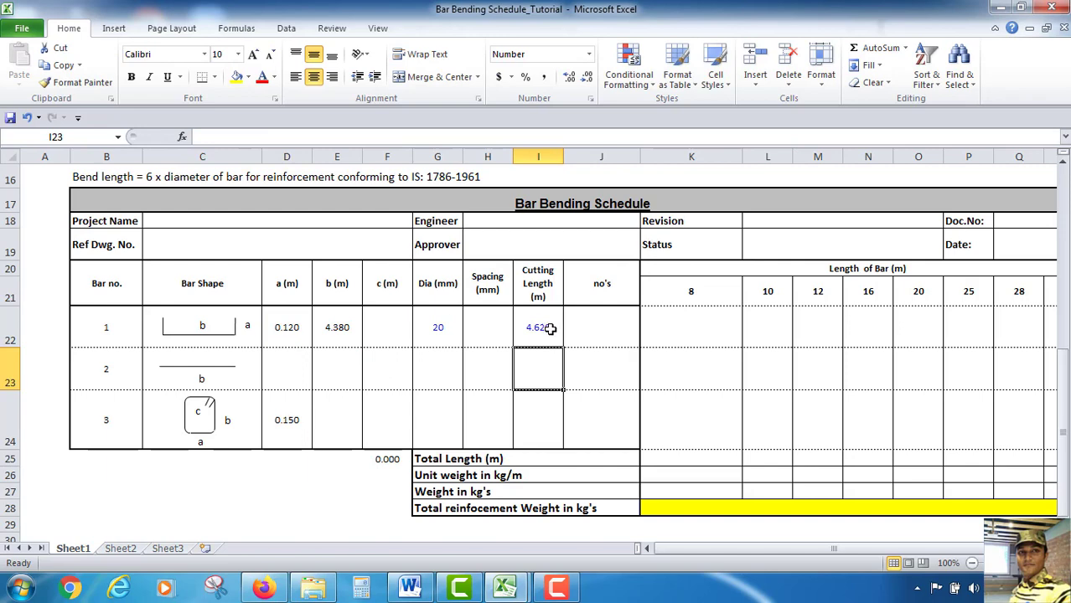
Enter 2 as the number of bars for the first bar row
scroll(364, 382, up, 2)
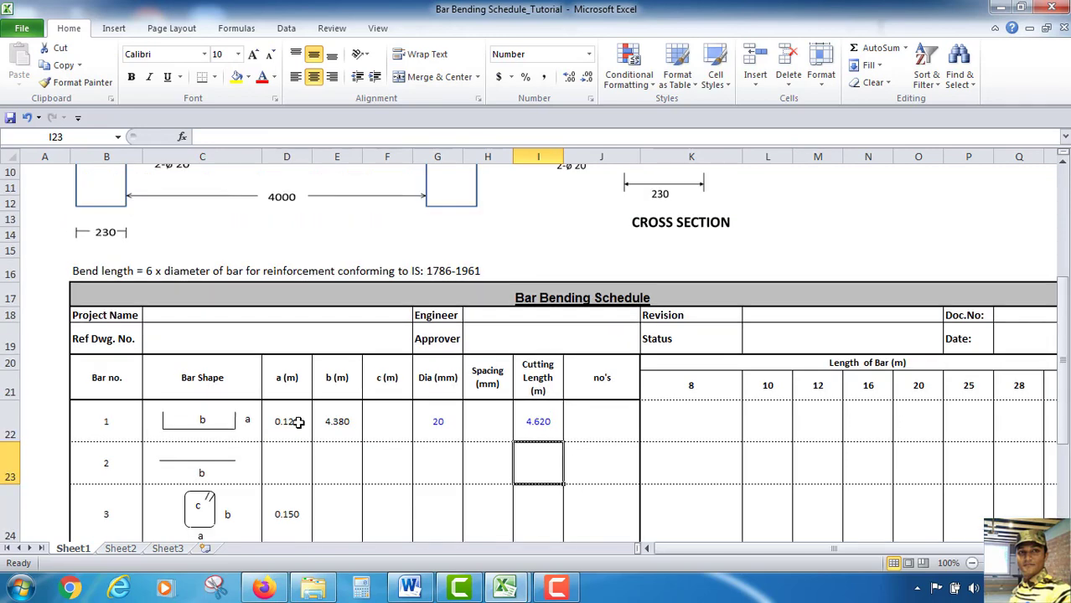
scroll(270, 429, up, 1)
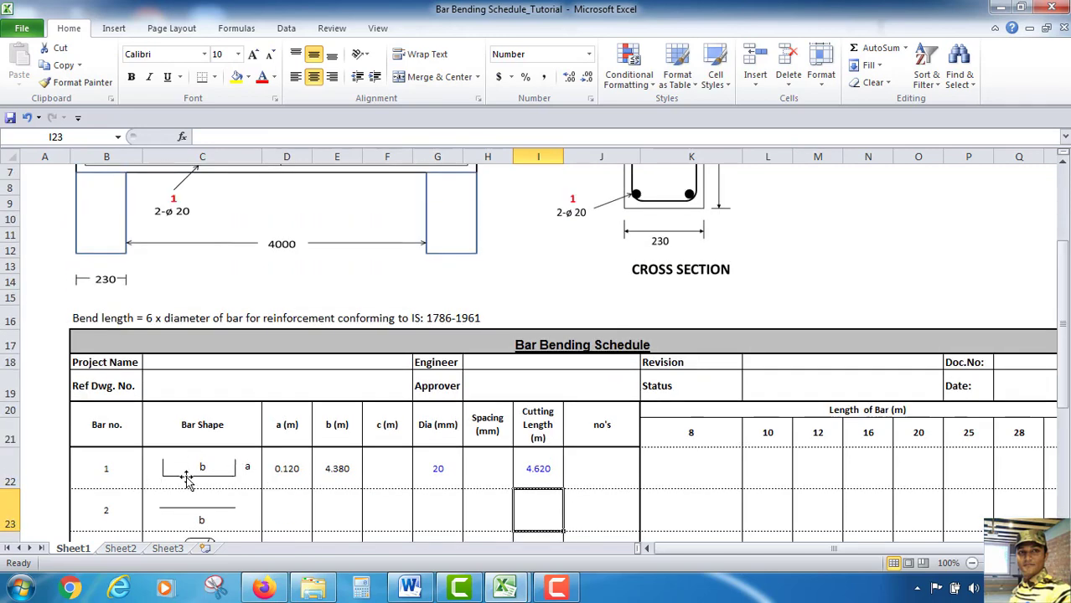
scroll(191, 478, up, 2)
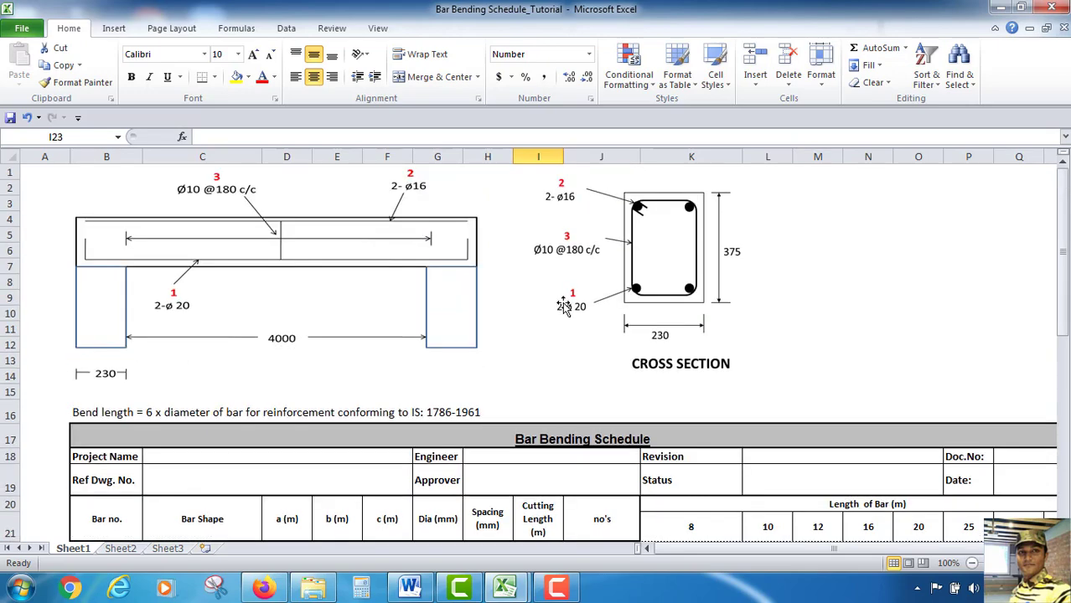
scroll(567, 315, down, 2)
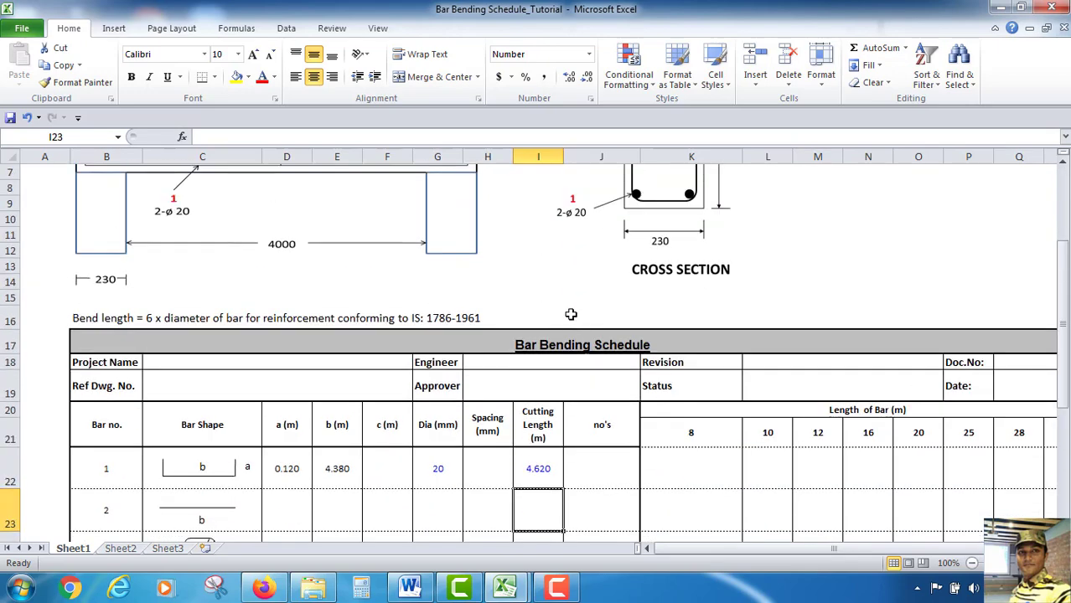
scroll(571, 316, down, 2)
click(590, 378)
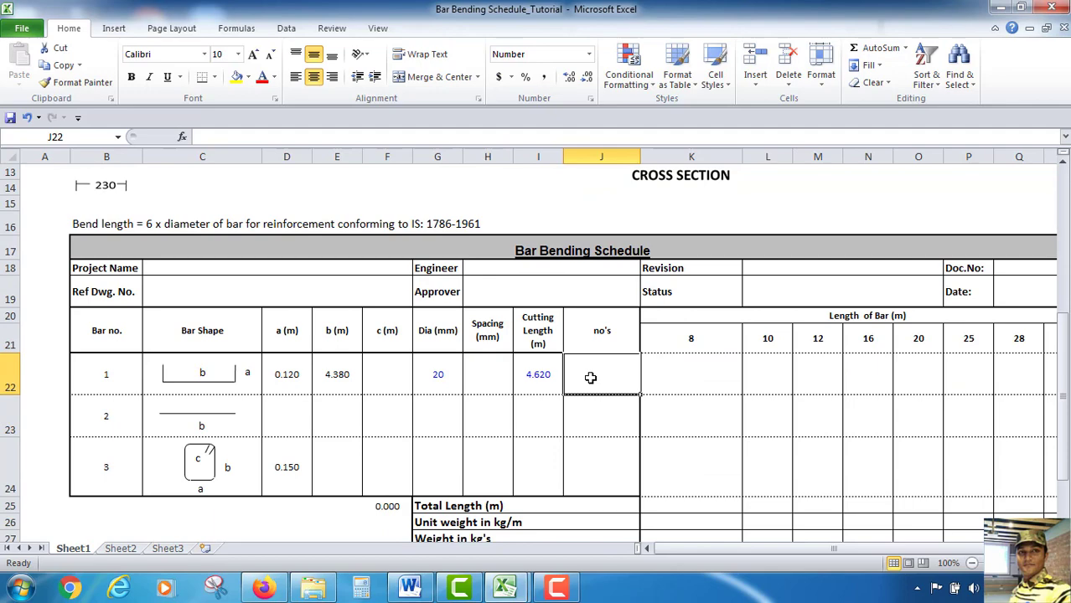
text(2)
key(Return)
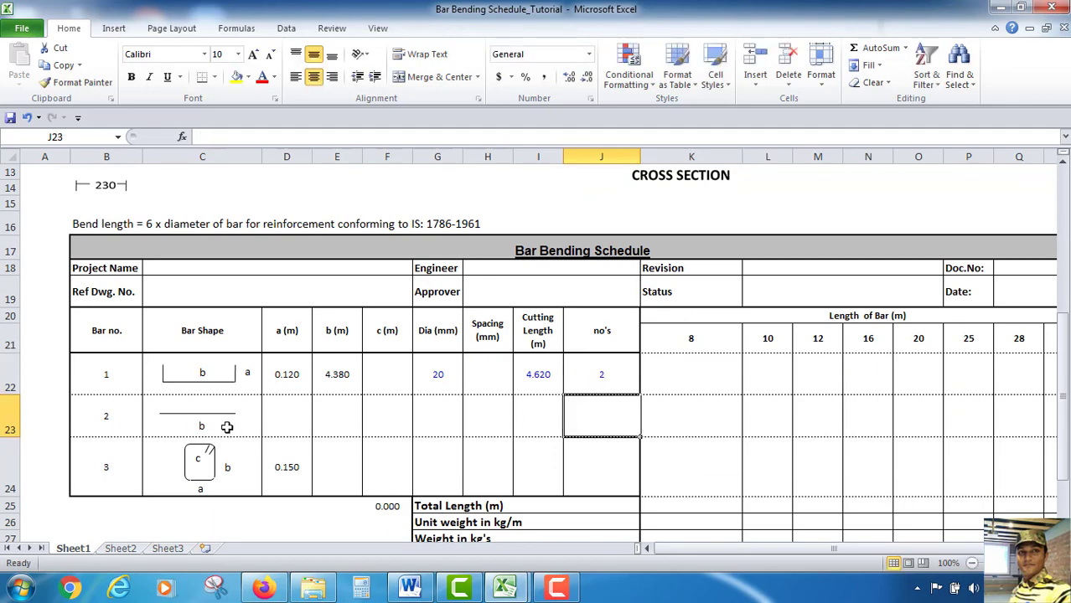
Set the second bar's b (m) cell to the formula =E22
scroll(222, 430, up, 4)
scroll(220, 436, down, 2)
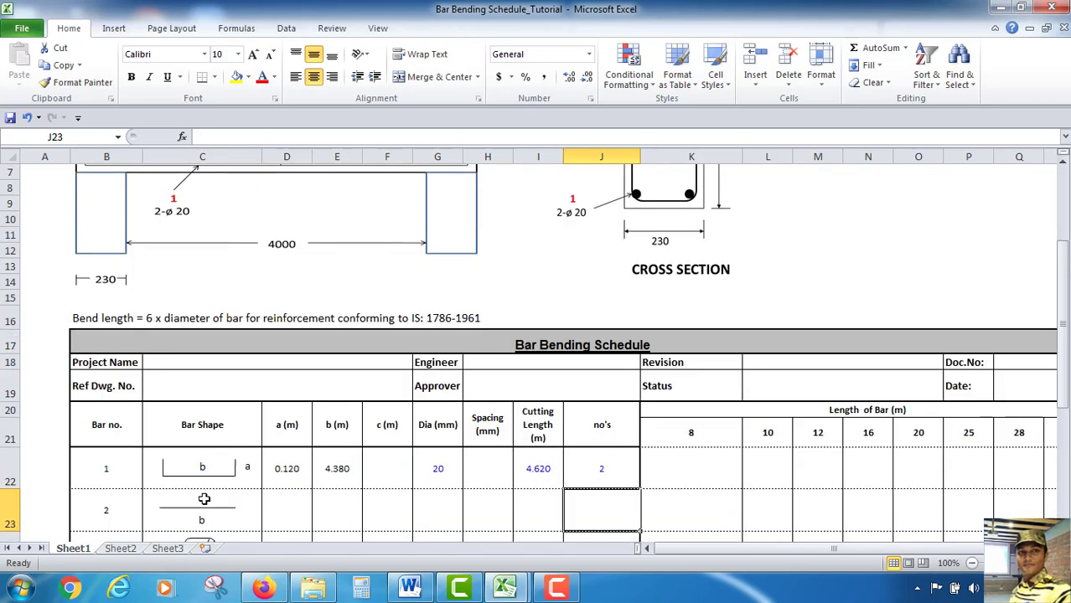
scroll(340, 474, down, 2)
click(337, 422)
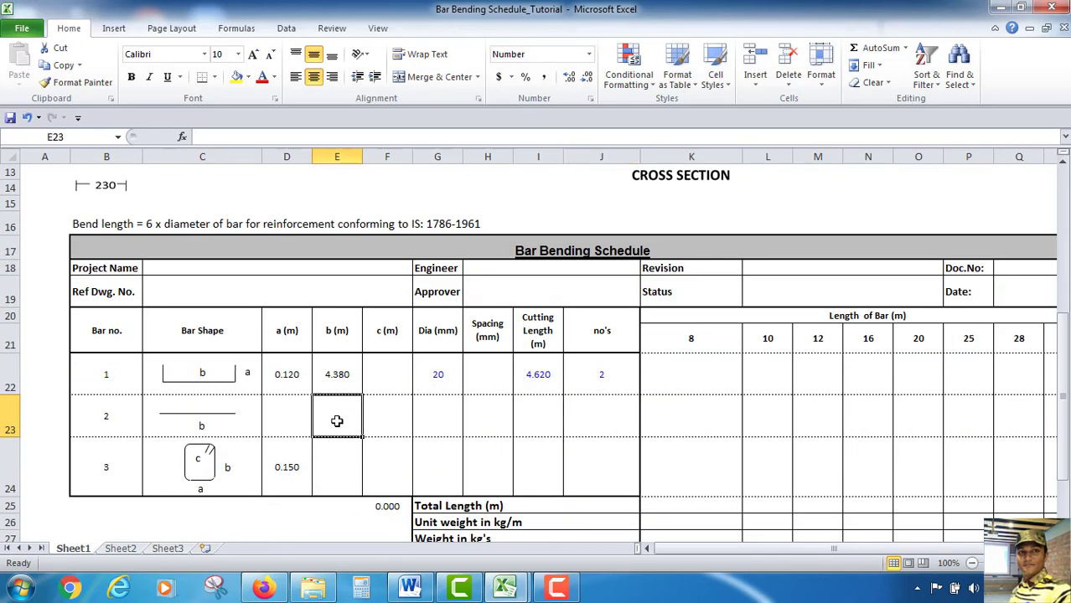
text(=)
click(342, 374)
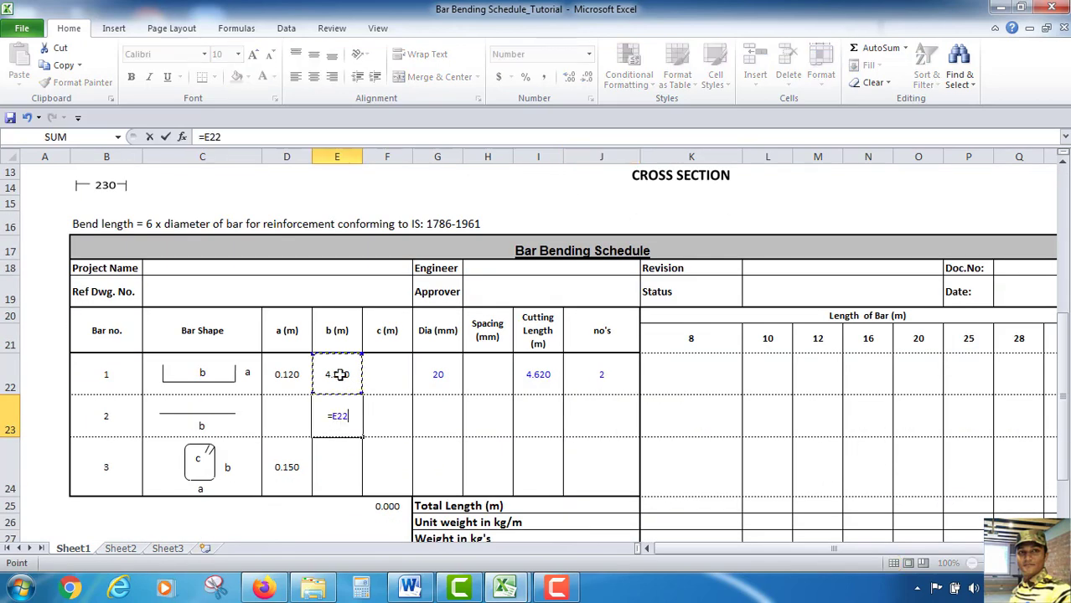
key(Return)
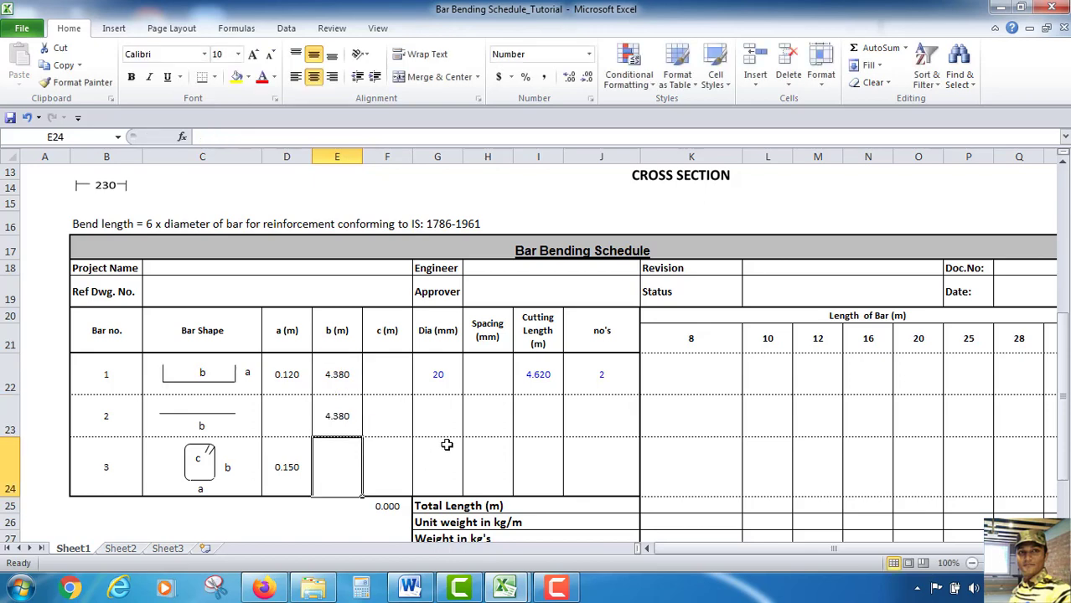
Choose 16 from the diameter dropdown for the second bar row
click(442, 423)
click(470, 431)
scroll(625, 265, up, 4)
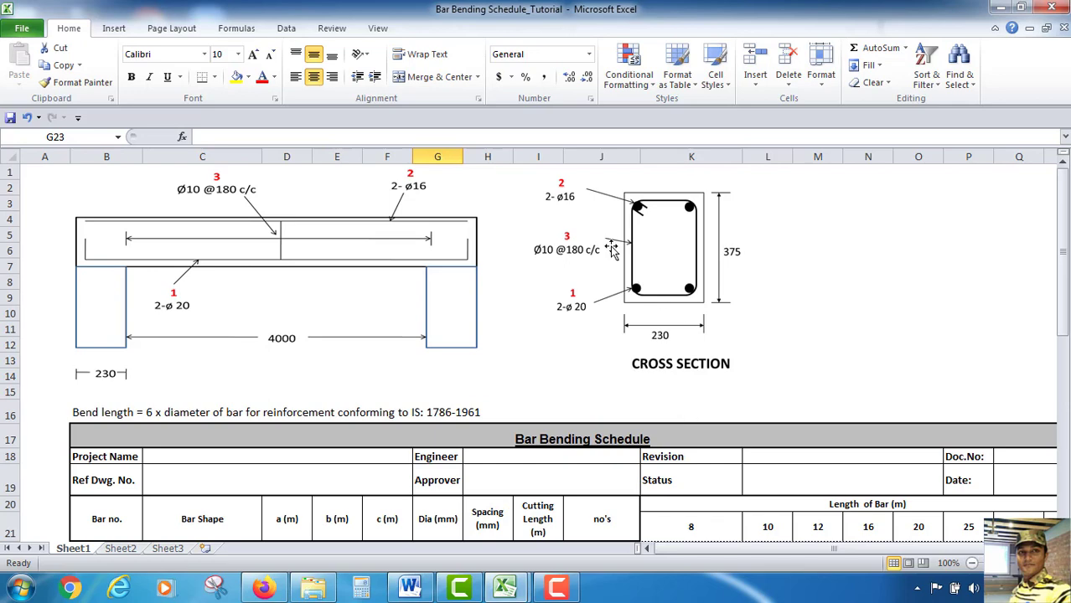
scroll(528, 319, down, 5)
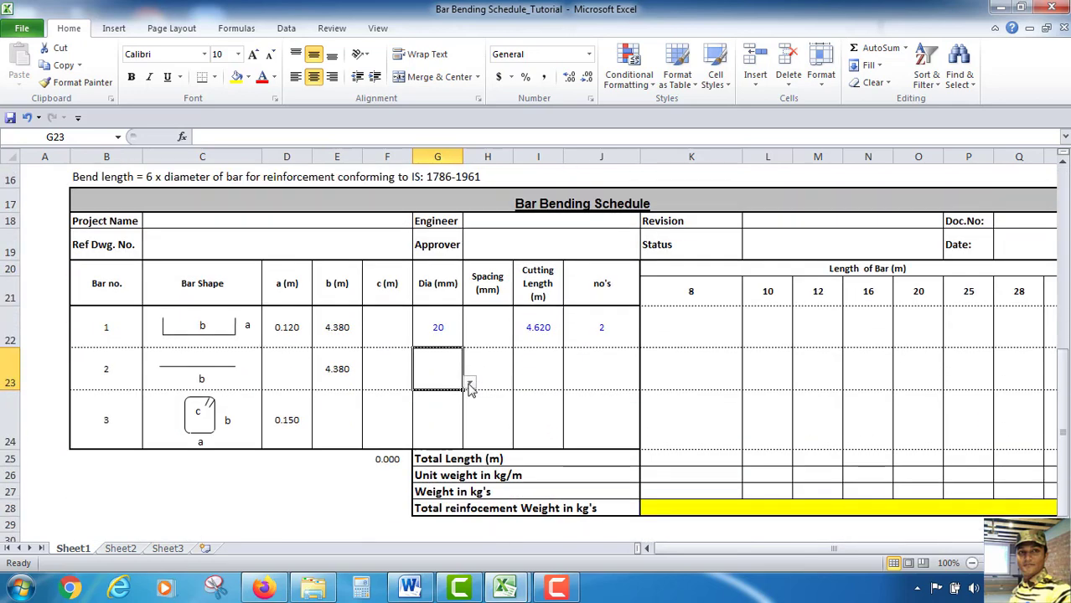
click(470, 384)
click(441, 430)
click(501, 369)
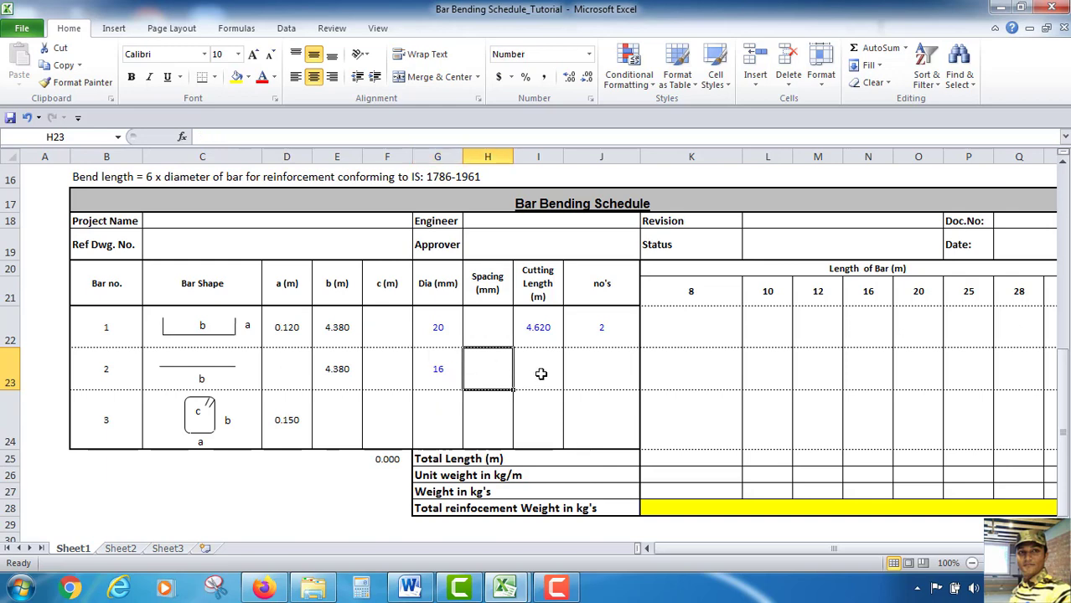
Set the second bar's cutting length to the formula =E23
click(540, 374)
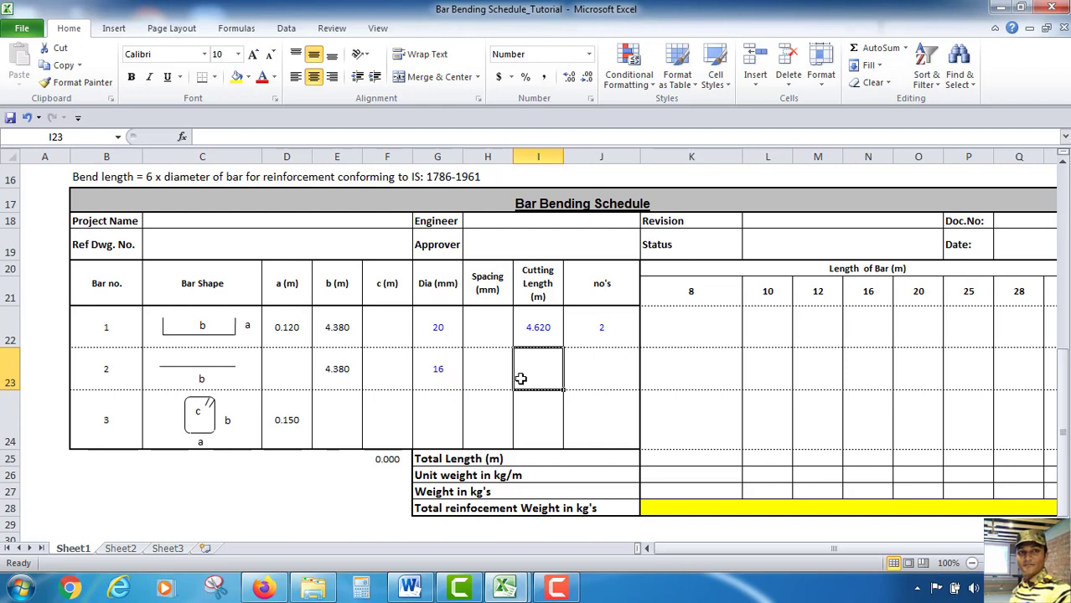
text(=)
click(343, 368)
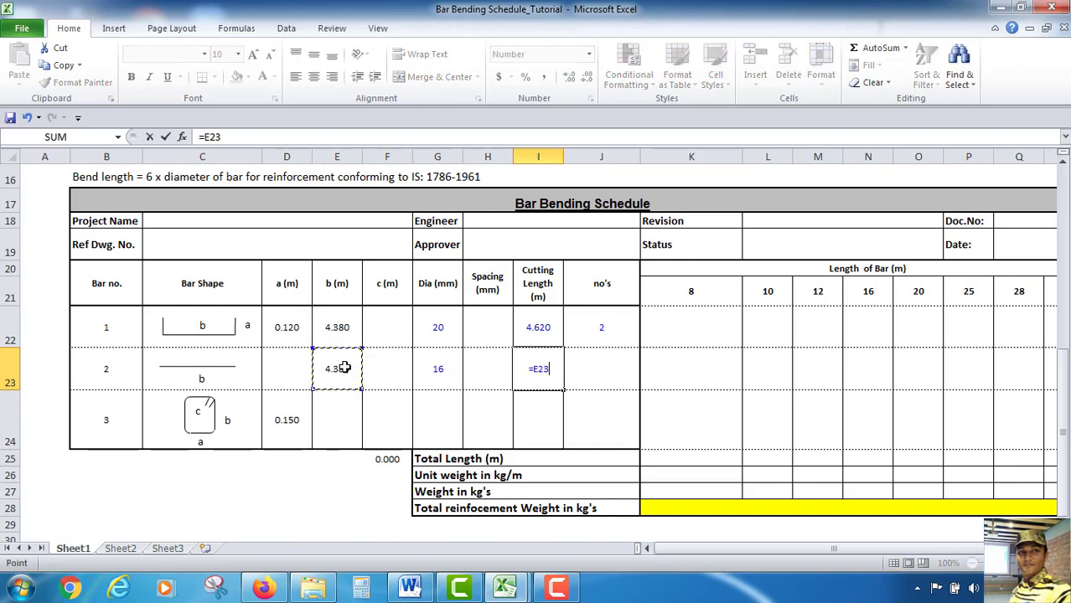
key(Return)
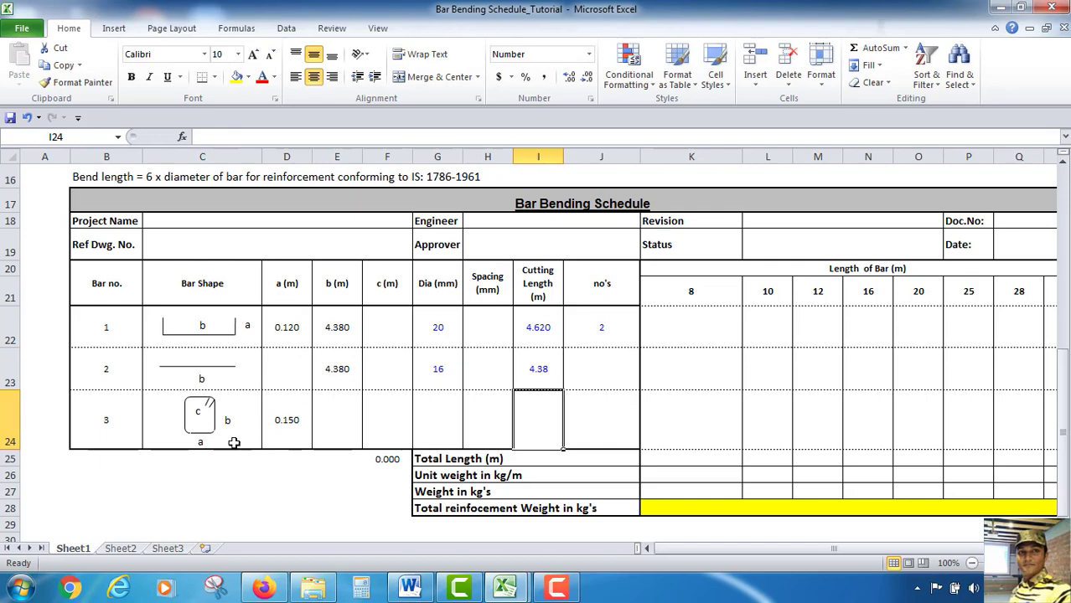
Examine the beam drawing and cross section for the stirrup dimensions
scroll(205, 460, up, 5)
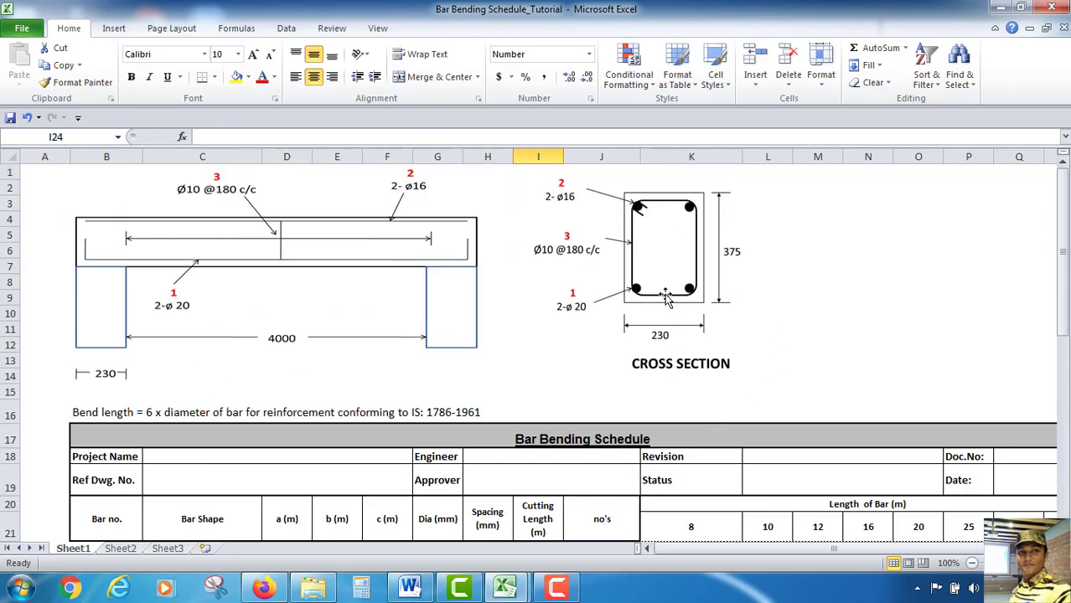
scroll(726, 335, down, 3)
scroll(727, 335, down, 1)
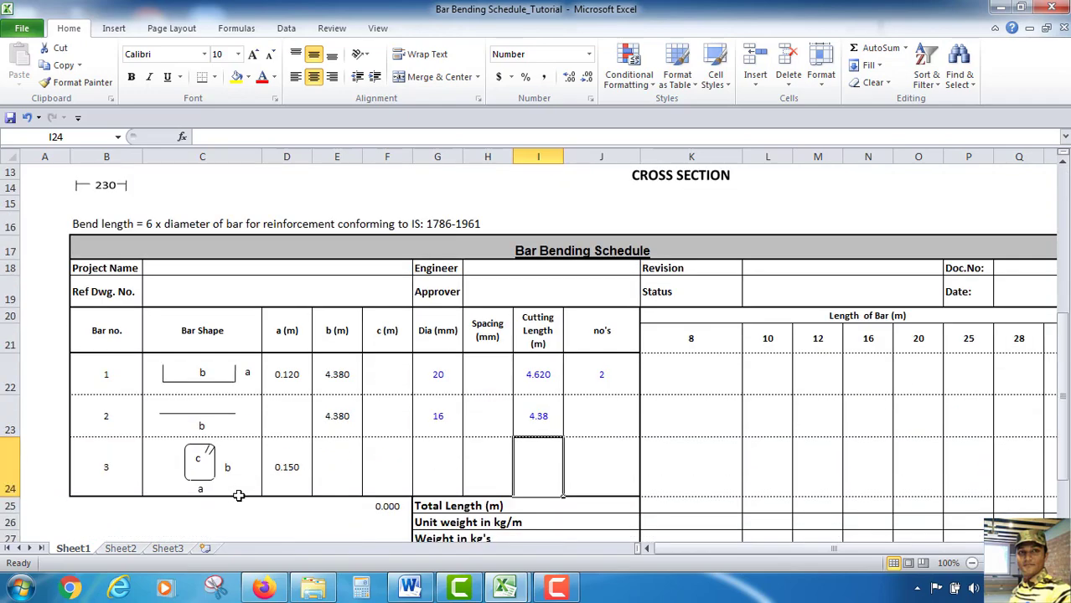
scroll(791, 342, up, 4)
scroll(729, 277, down, 1)
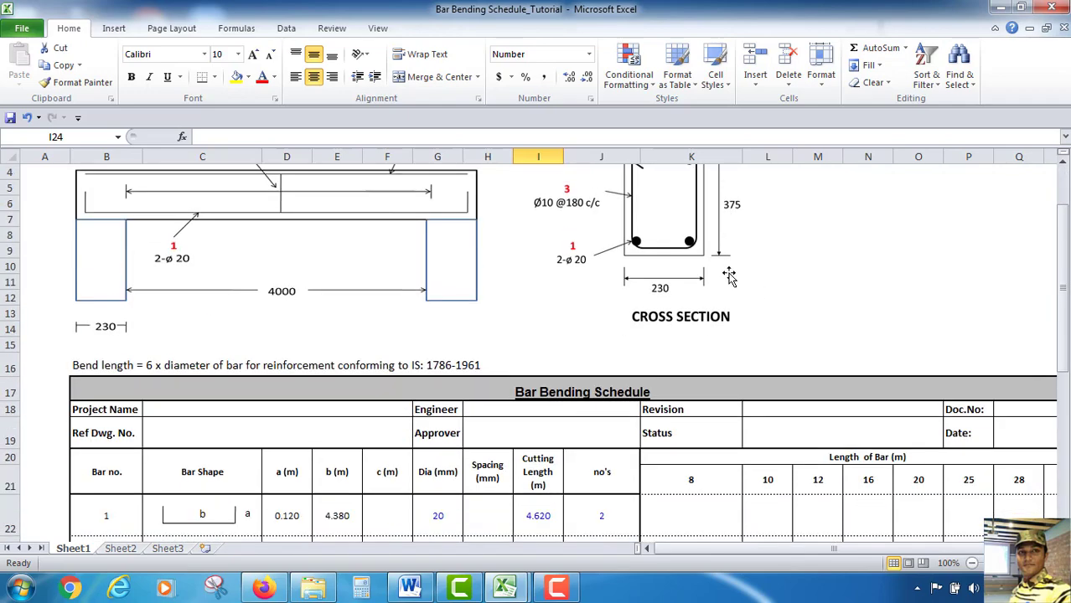
scroll(645, 345, down, 2)
scroll(692, 435, up, 3)
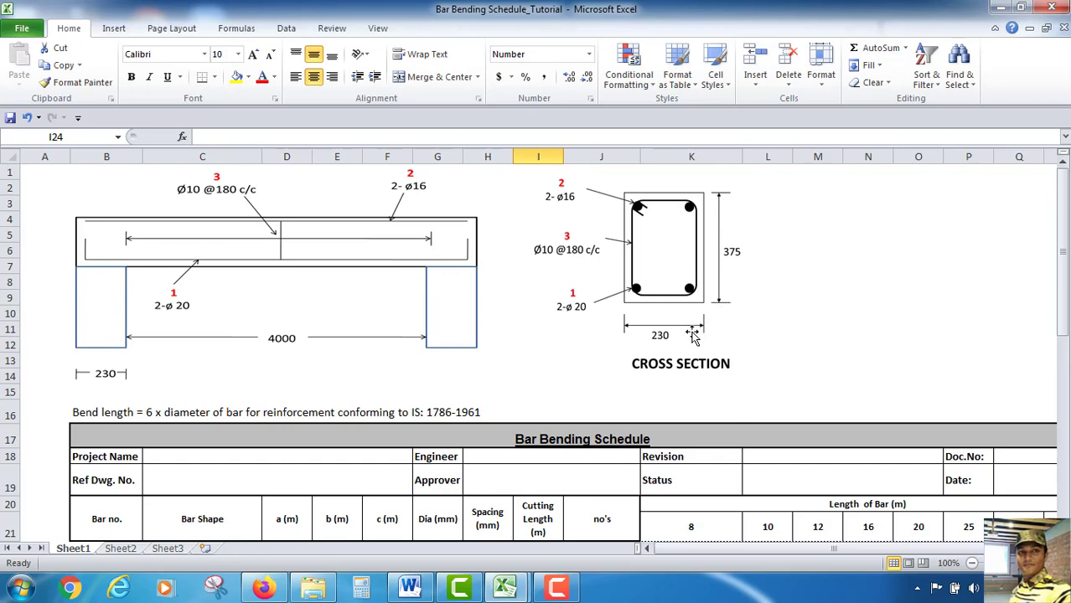
scroll(693, 334, down, 1)
scroll(693, 334, up, 1)
scroll(641, 210, down, 3)
scroll(213, 533, down, 3)
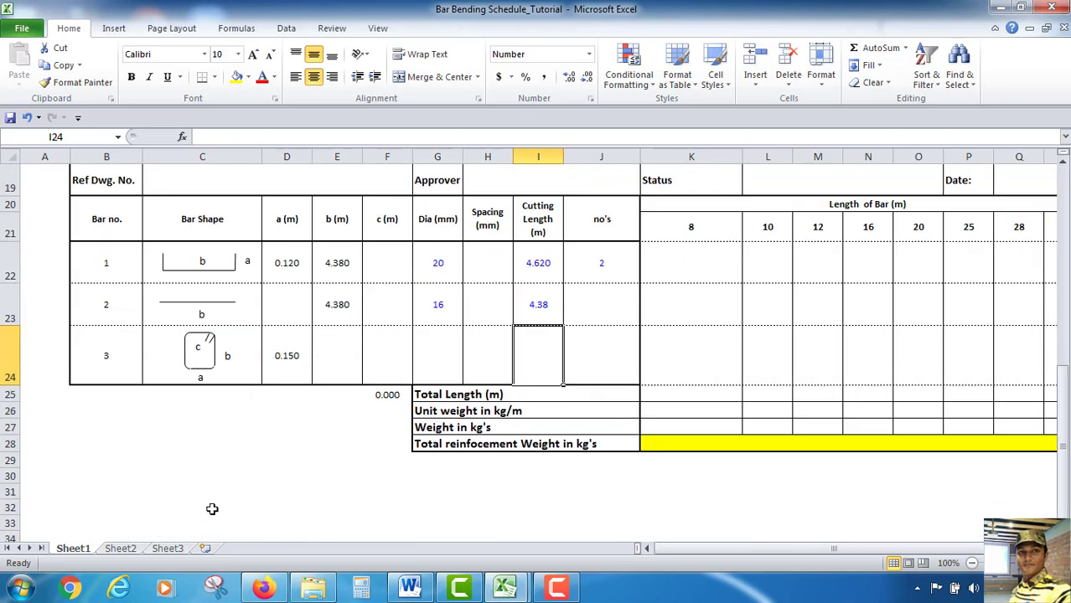
Set the stirrup's a (m) cell to the formula =(230-2*40)/1000
click(209, 341)
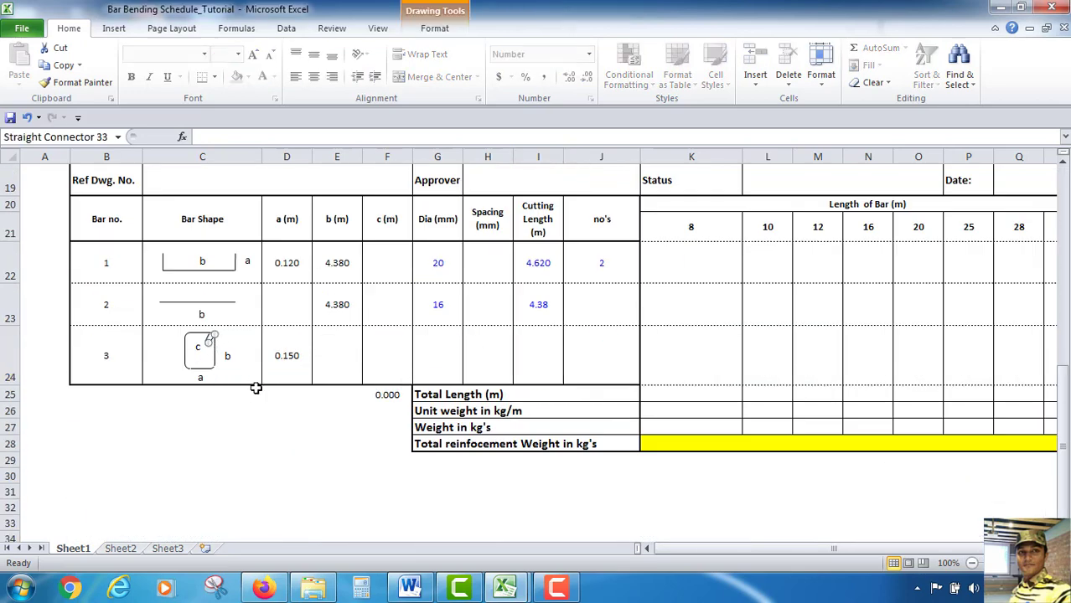
click(292, 439)
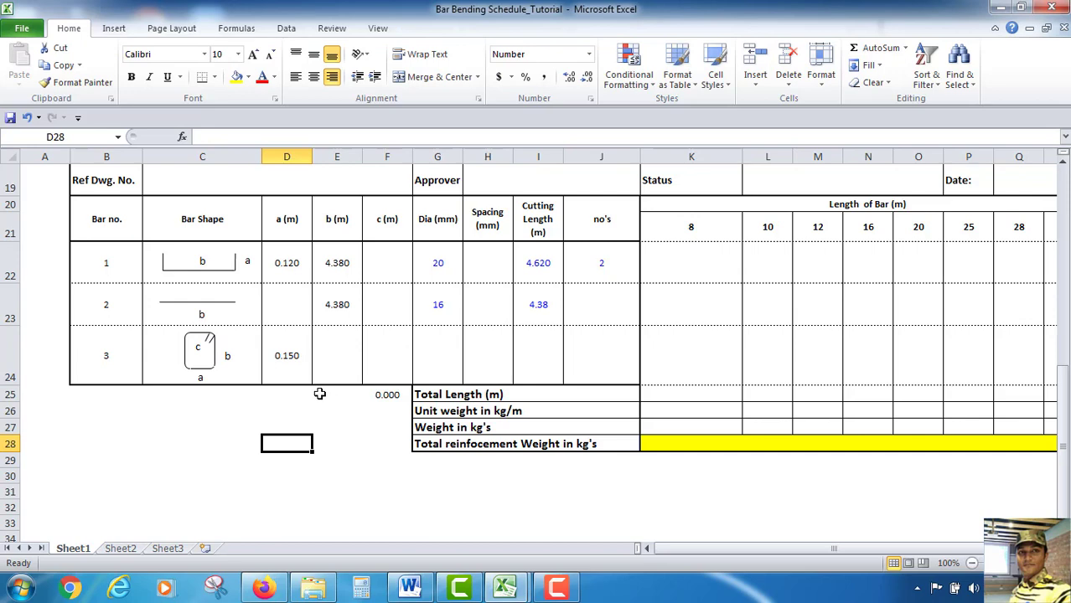
scroll(318, 389, up, 1)
click(289, 419)
key(Delete)
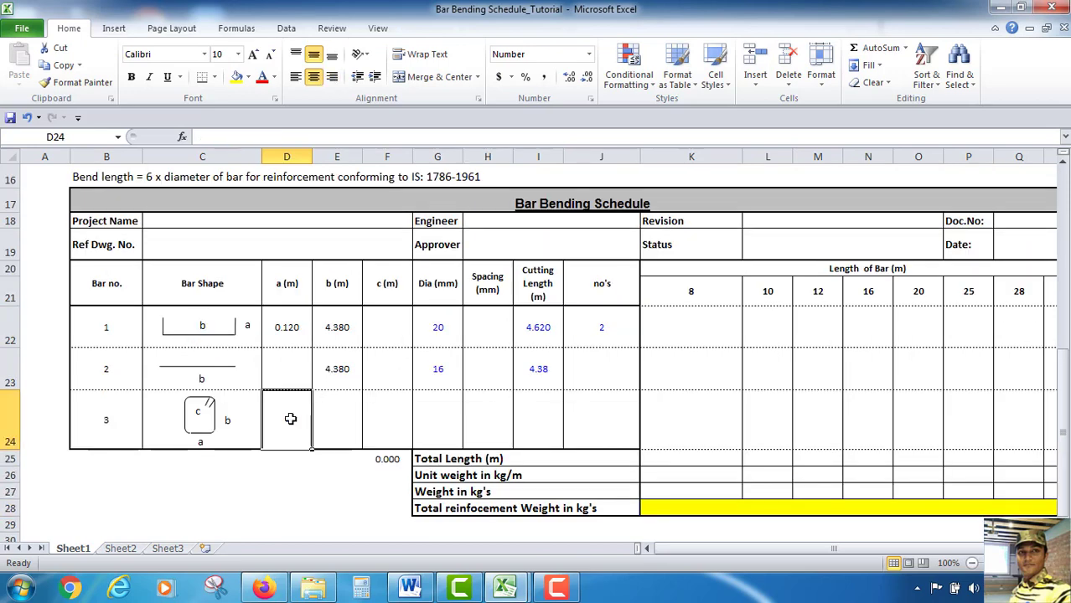
text(=)
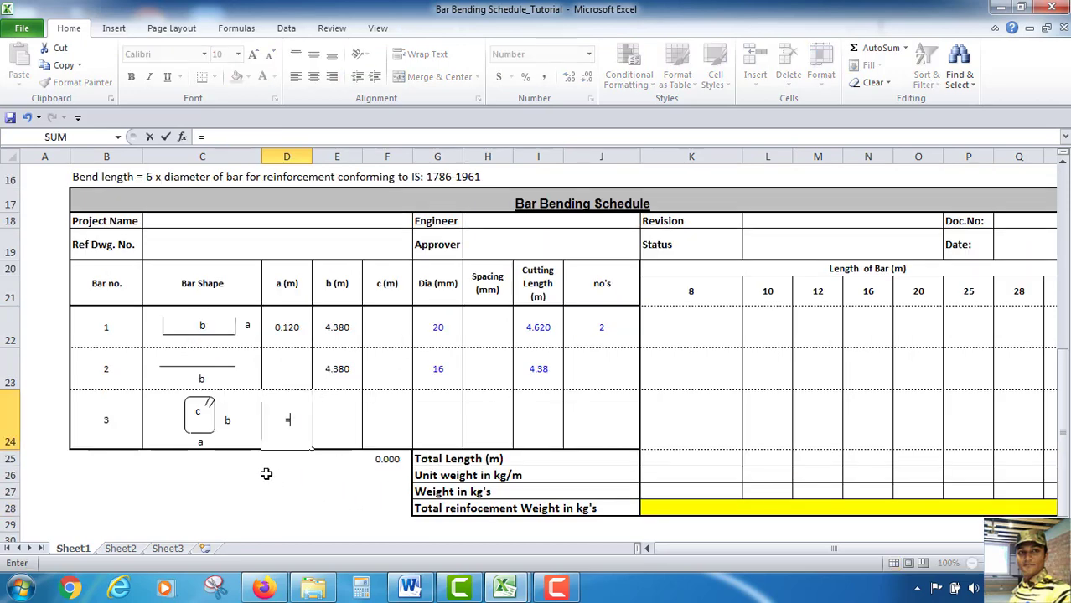
scroll(360, 480, up, 3)
scroll(361, 480, down, 1)
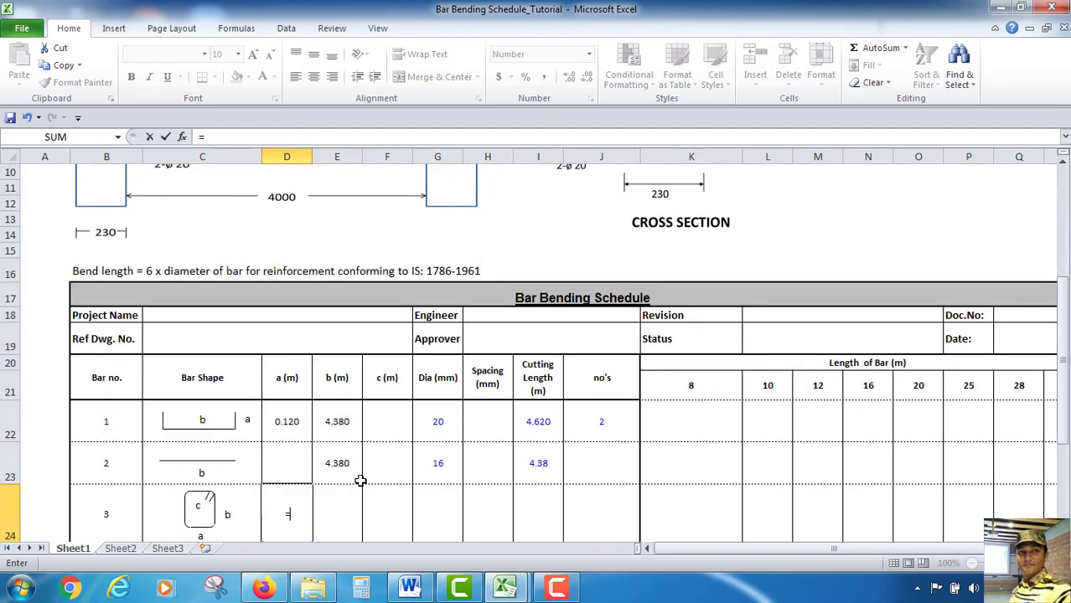
scroll(362, 480, up, 2)
scroll(629, 331, down, 3)
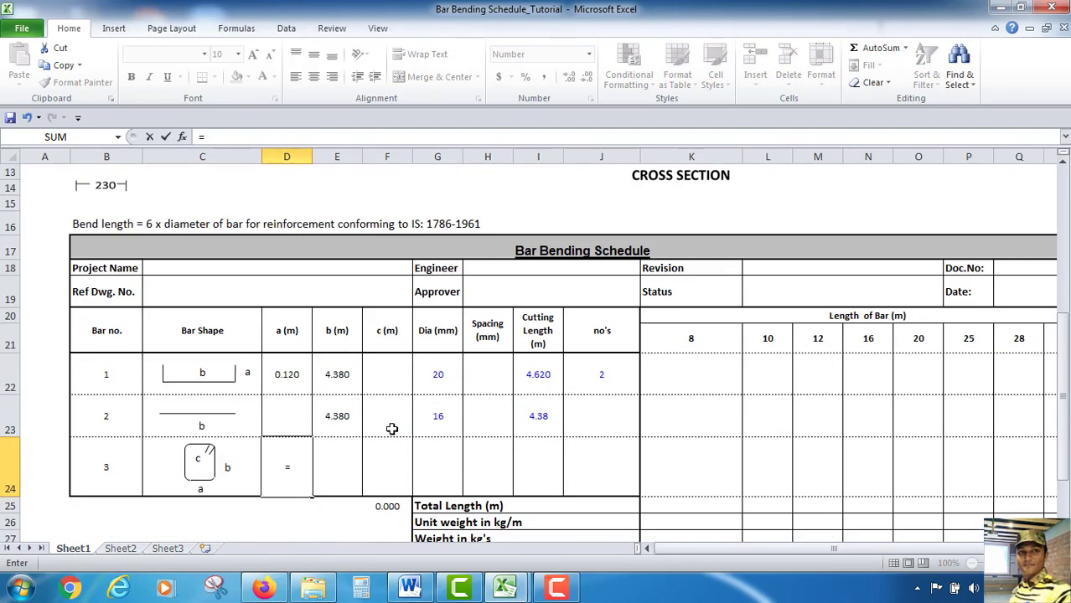
text(0-2*40)
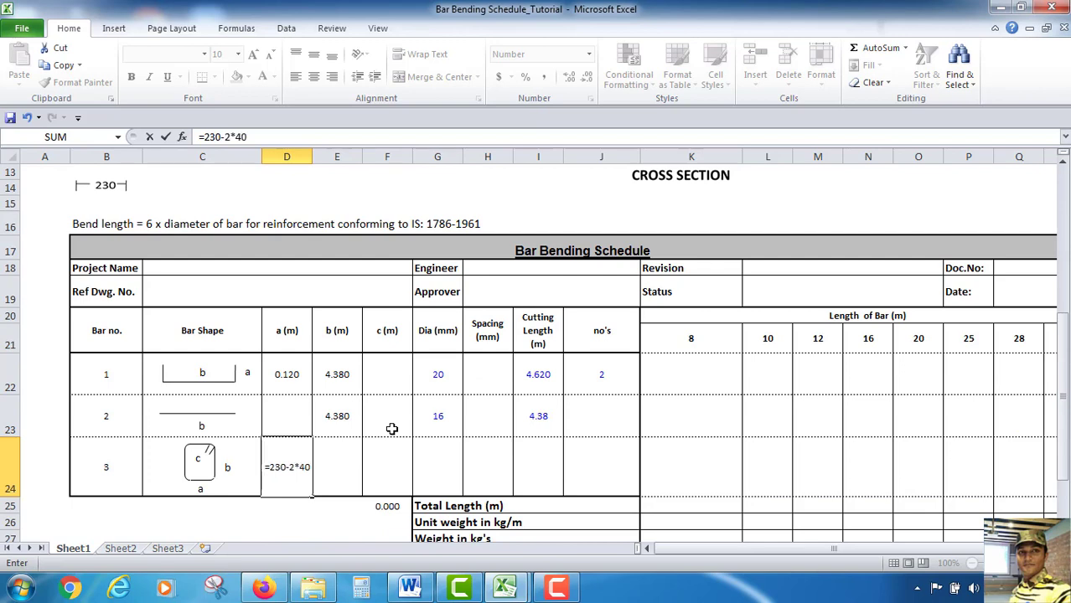
text())
click(207, 137)
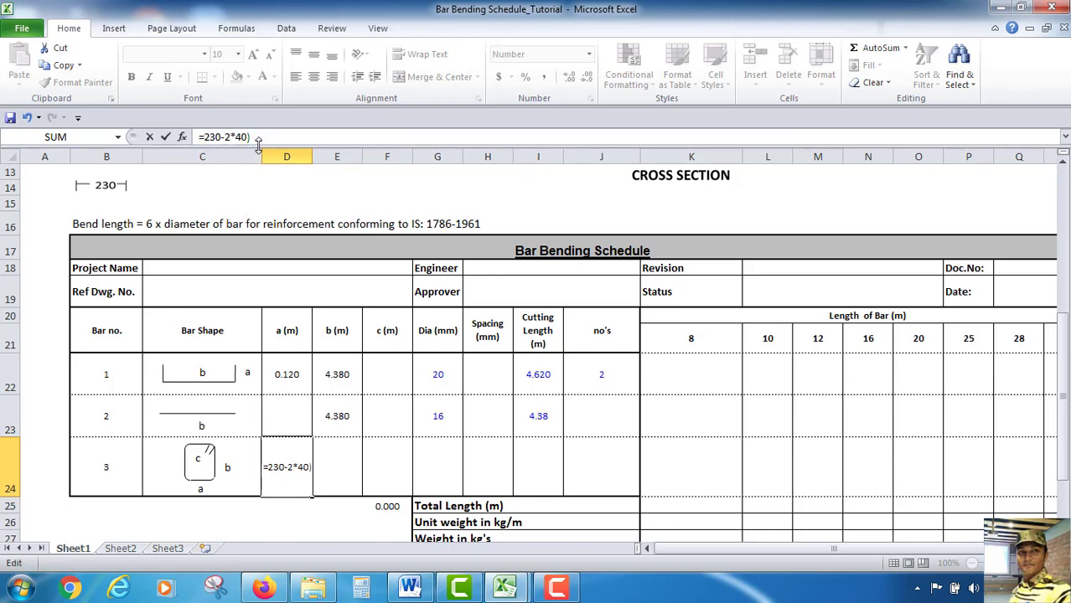
text(()
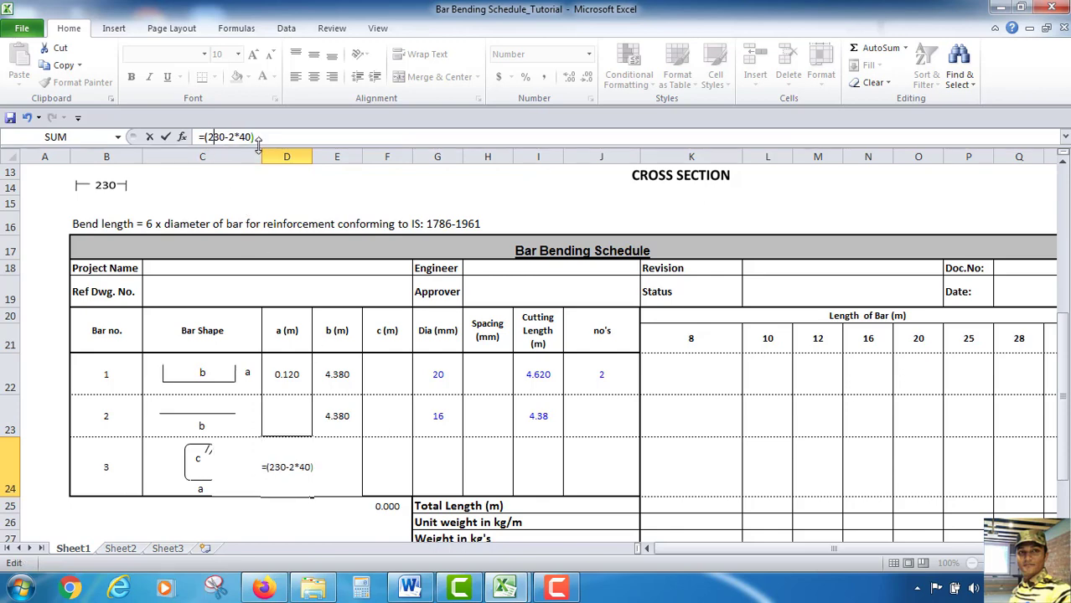
text(/1000)
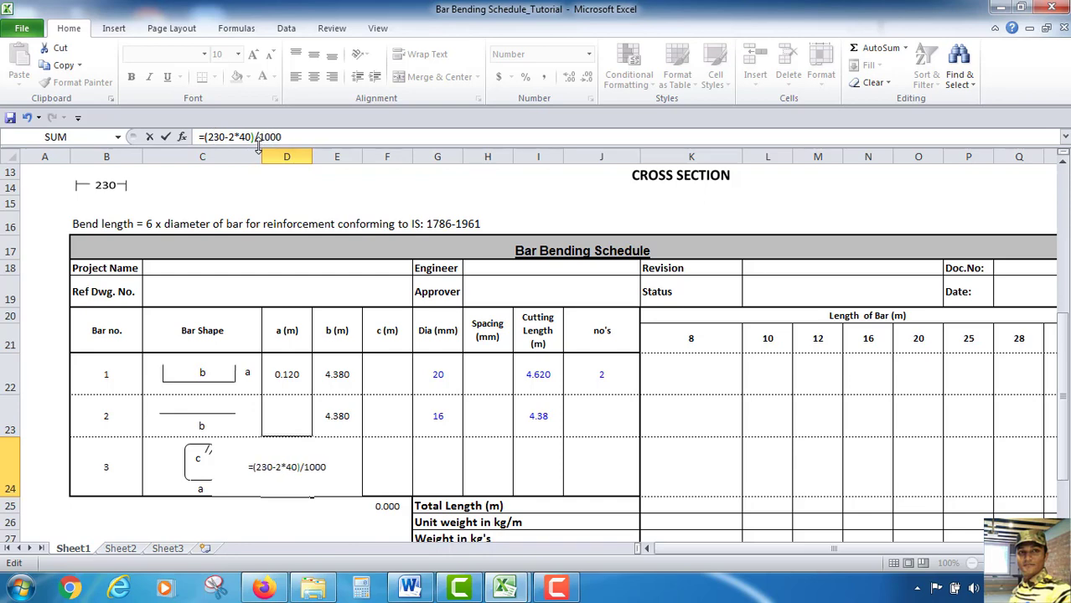
key(Return)
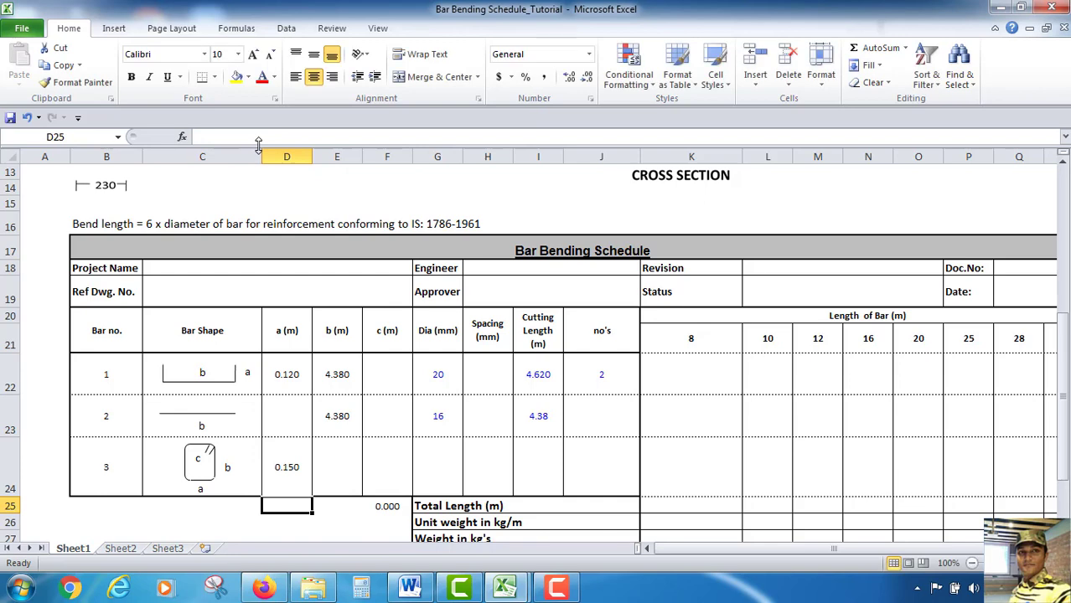
Set the stirrup's b (m) cell to the formula =(375-2*40)/1000
click(332, 445)
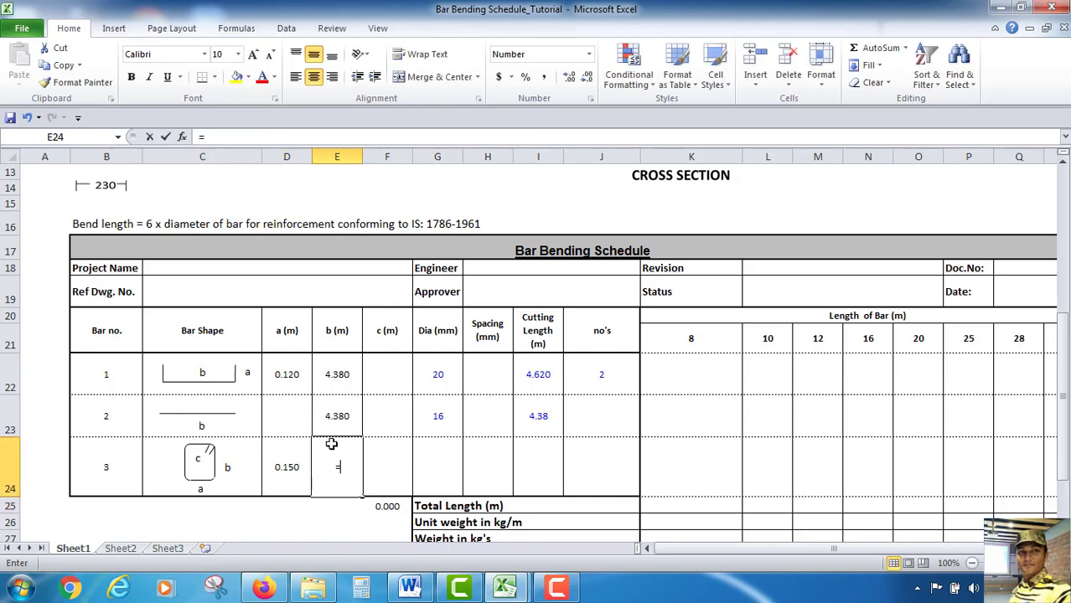
text(=()
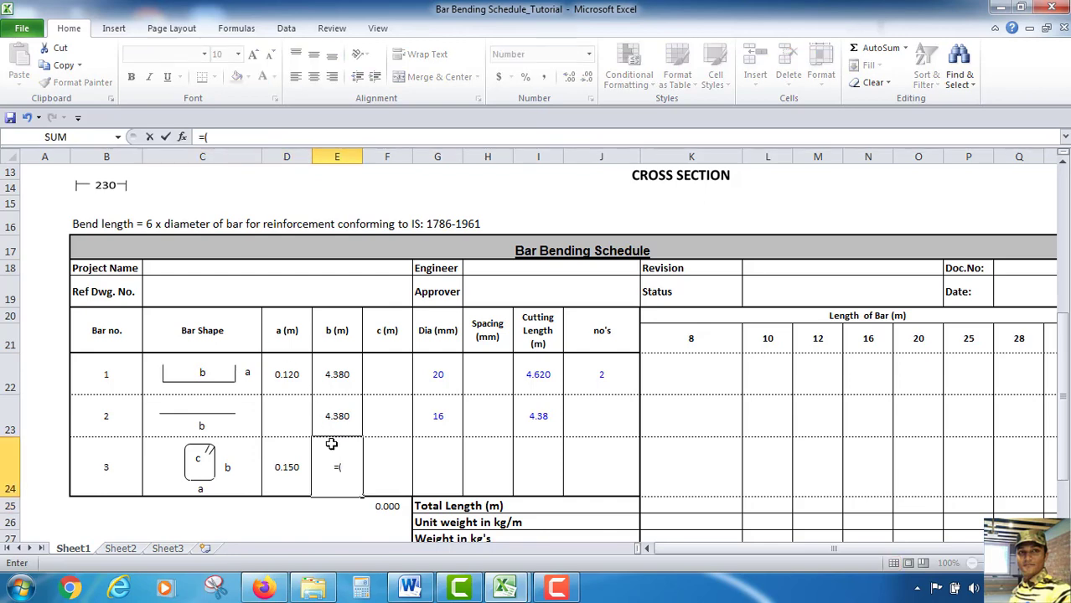
text(375-2*40)
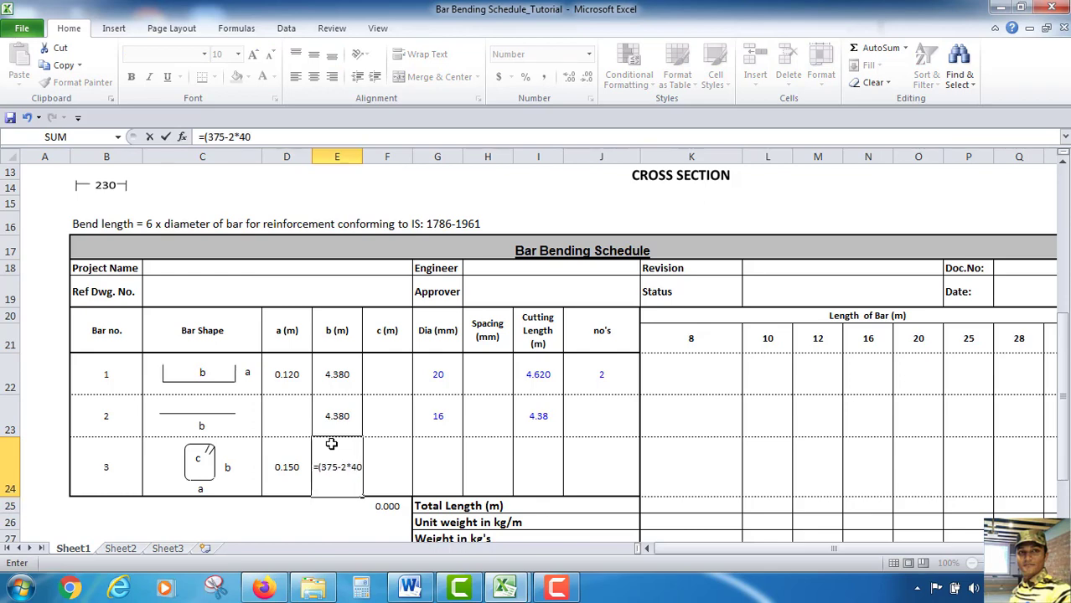
text()/)
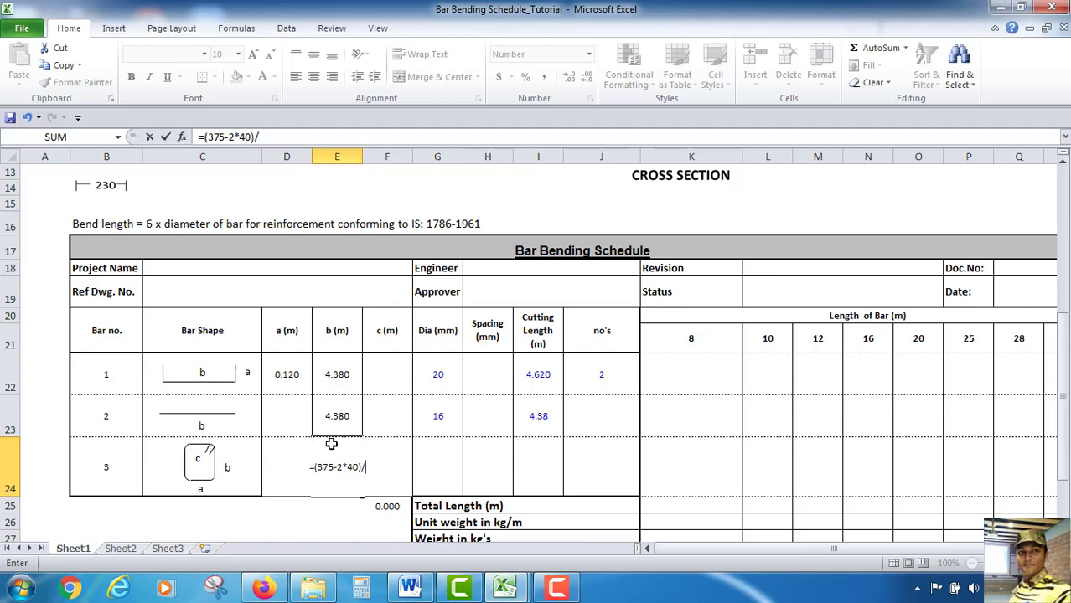
text(10000)
key(BackSpace)
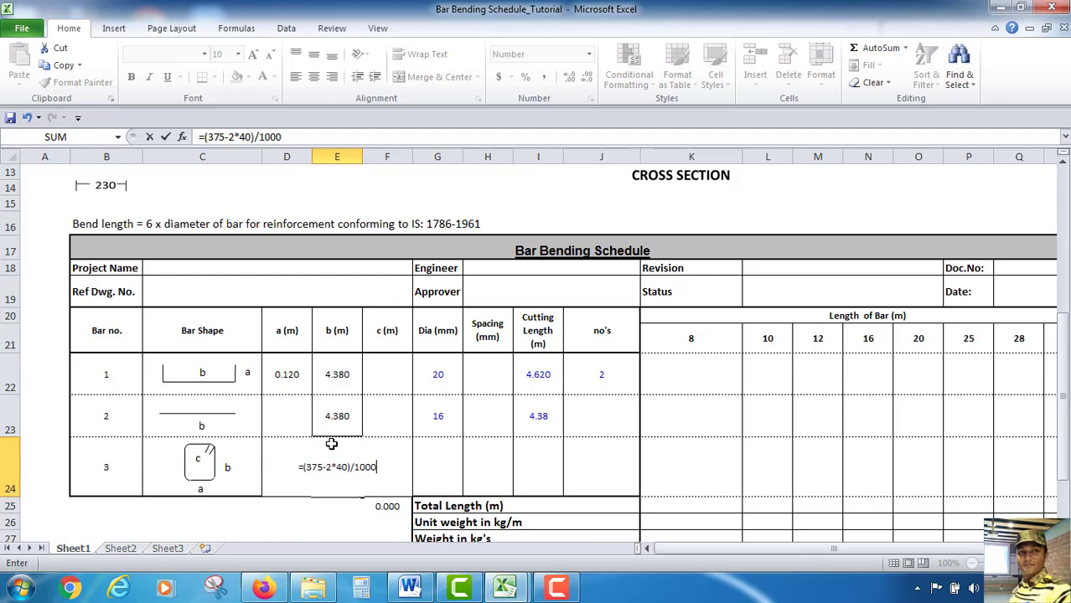
key(Return)
click(339, 475)
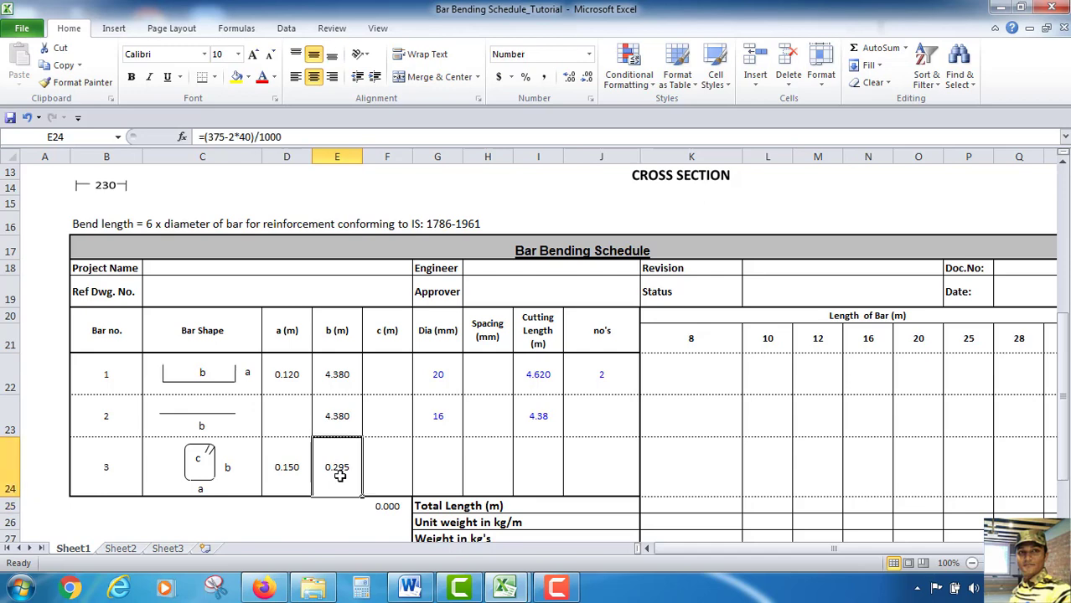
click(395, 470)
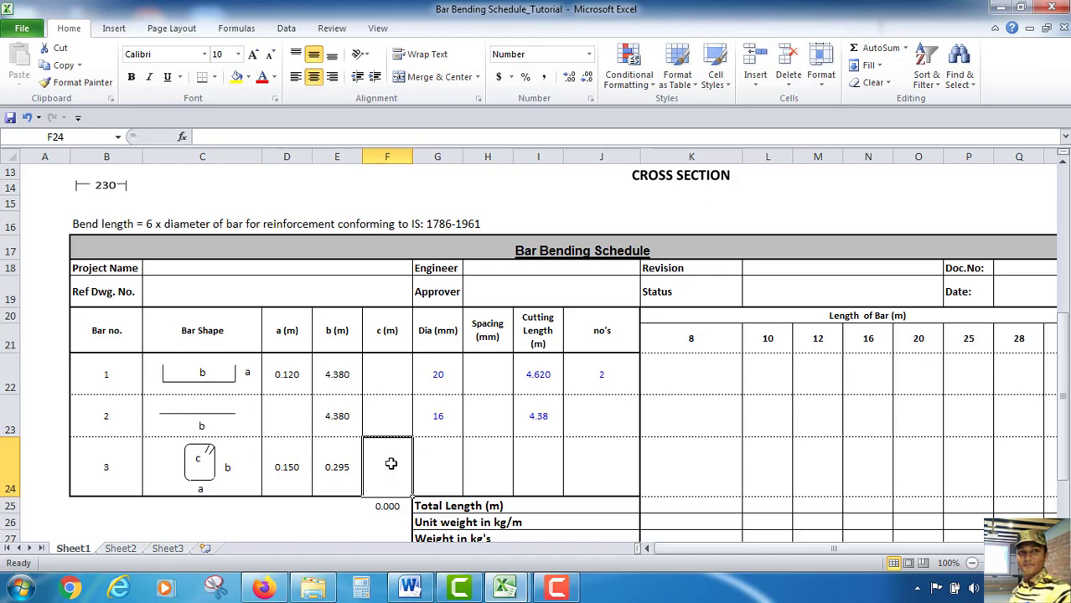
text(=)
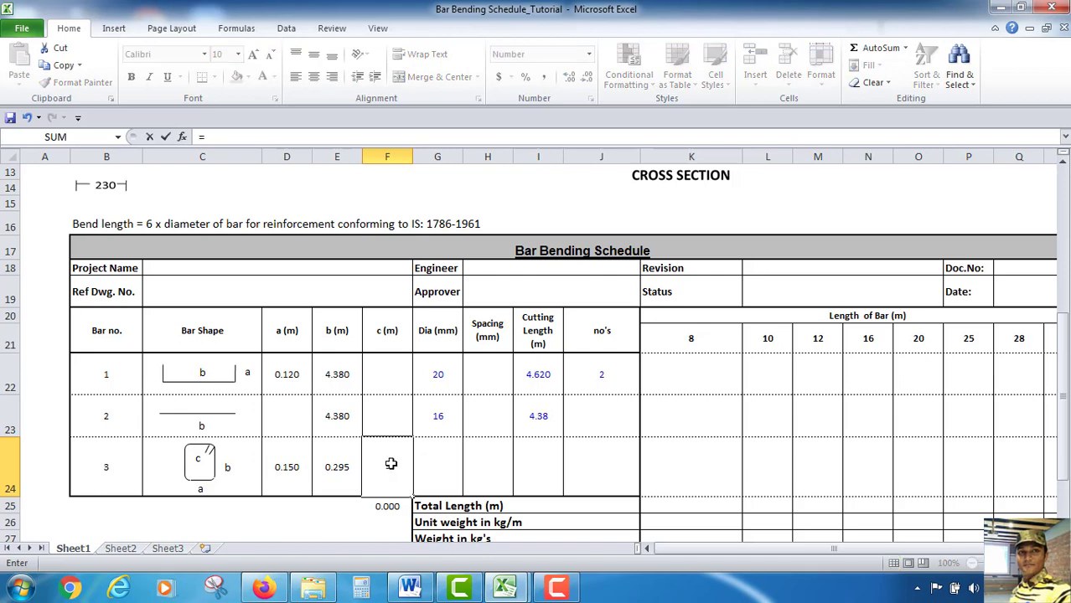
key(Escape)
Choose 10 from the diameter dropdown for the stirrup row
click(446, 476)
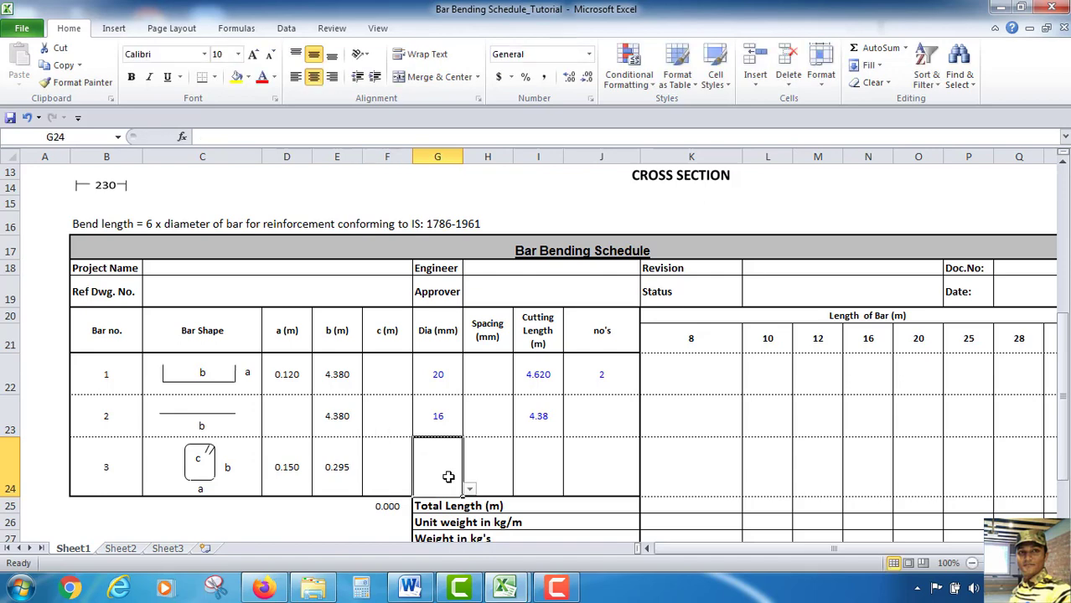
scroll(644, 369, up, 2)
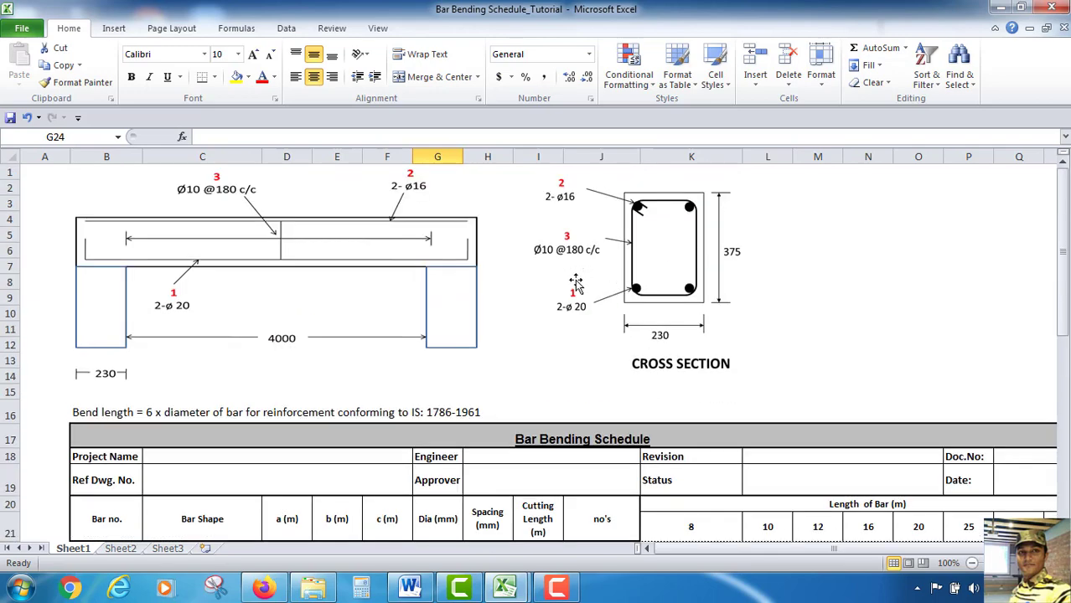
scroll(578, 276, down, 2)
scroll(483, 411, down, 2)
click(471, 381)
click(433, 405)
Set the stirrup's c (m) cell to the formula =9*G24/1000, referencing its diameter
click(385, 366)
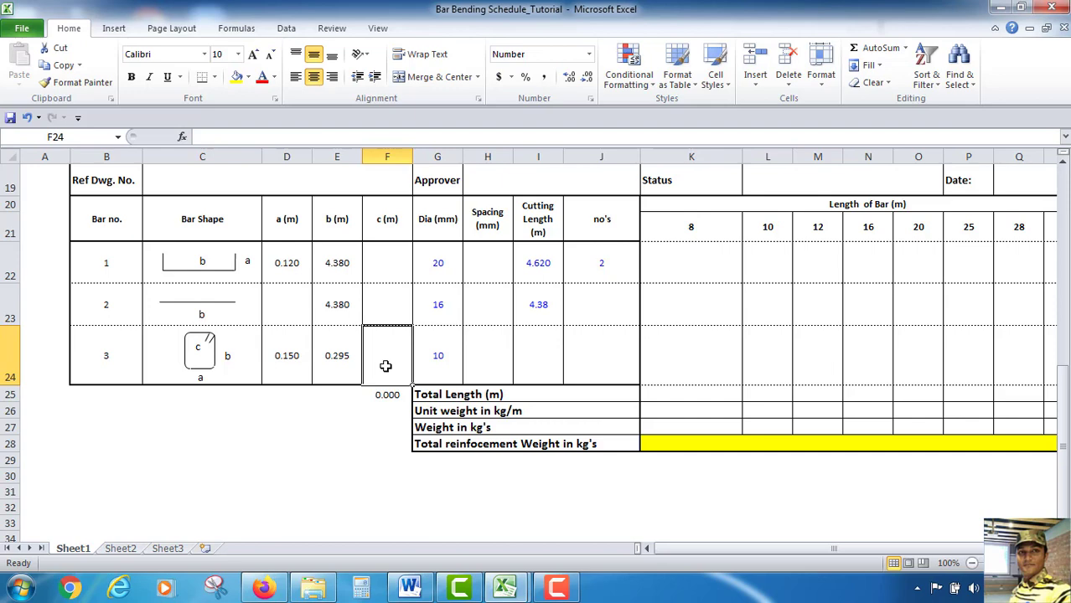
text(=)
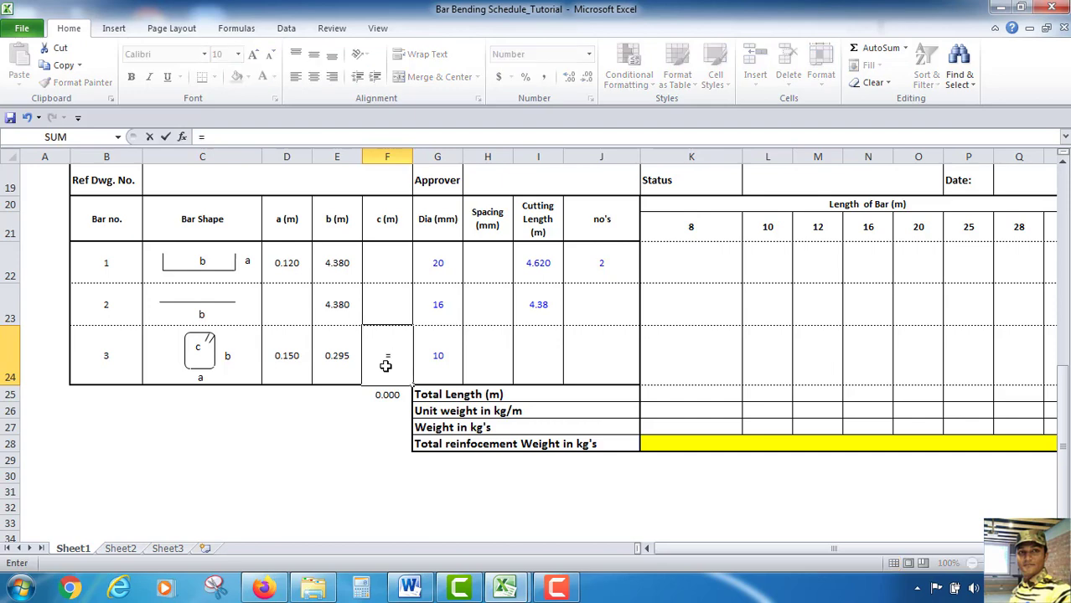
text(9*)
click(438, 355)
text(/1000)
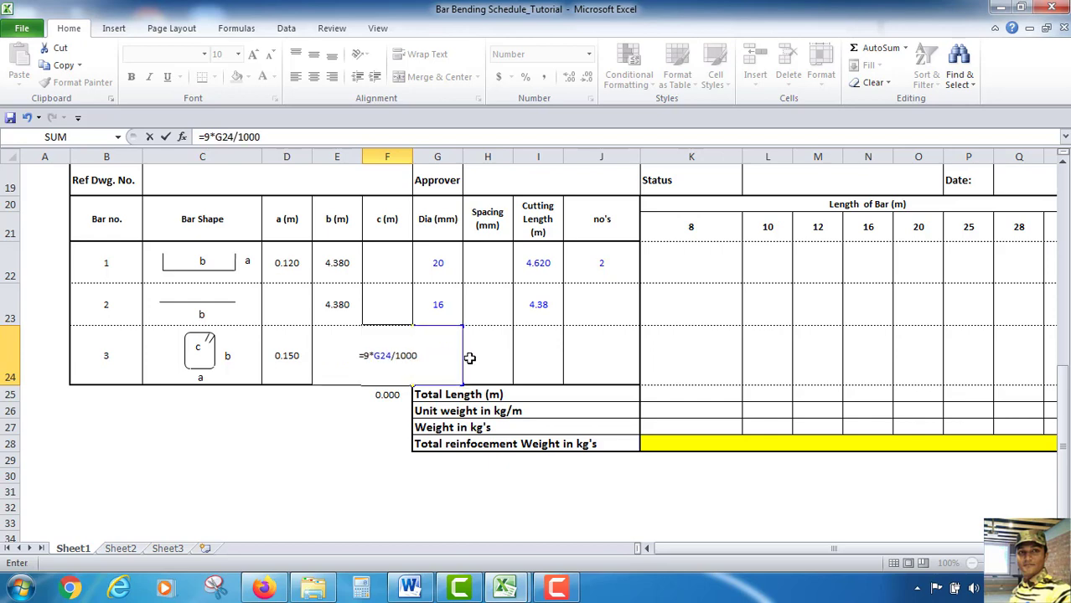
key(Return)
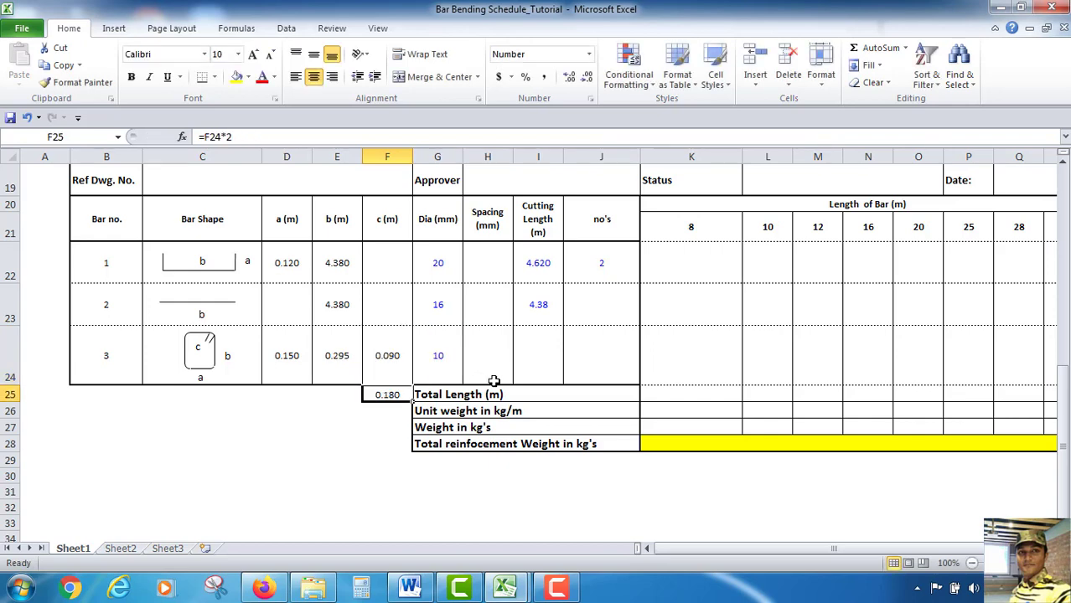
Enter 180 as the stirrup spacing in mm
click(487, 354)
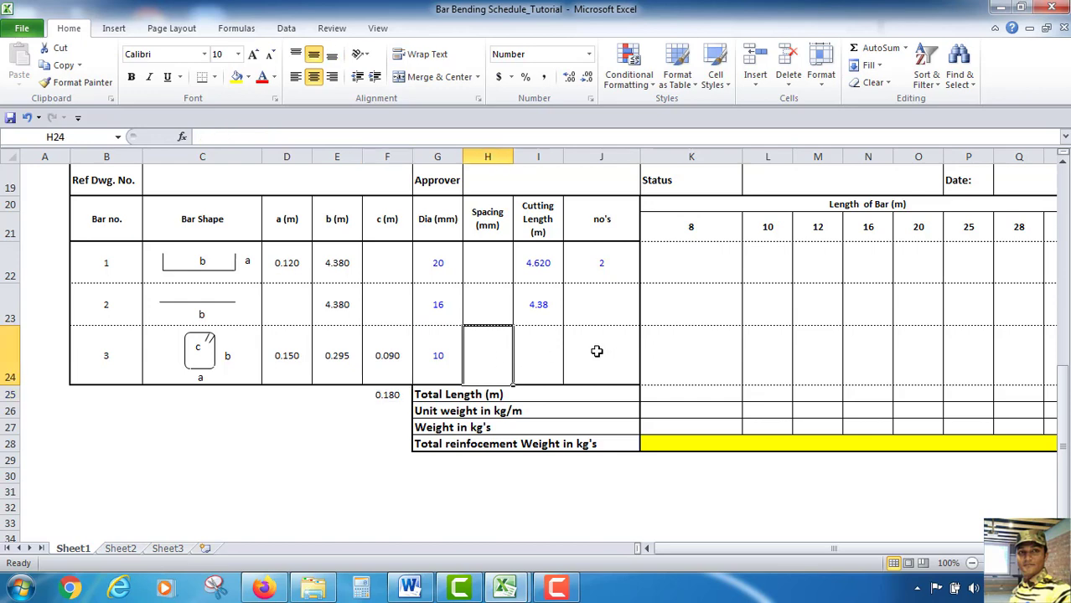
text(180)
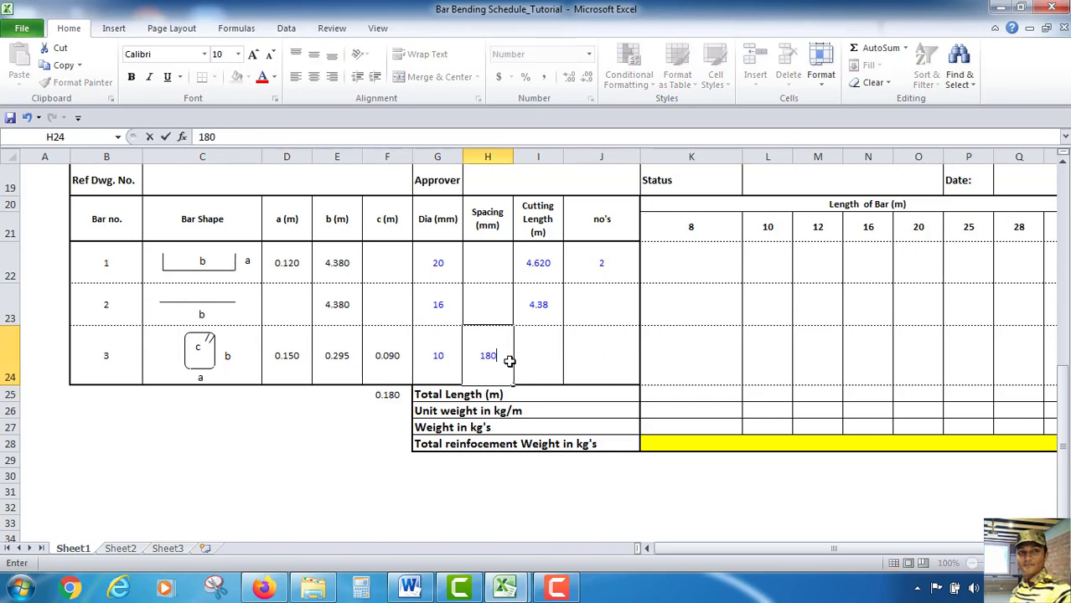
scroll(510, 361, up, 6)
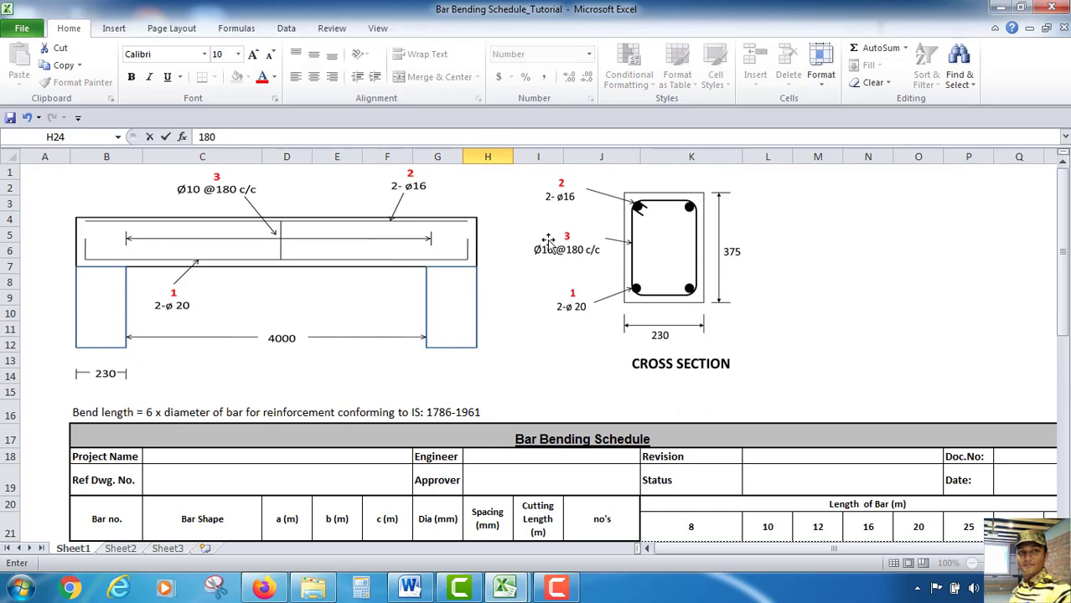
scroll(574, 264, down, 7)
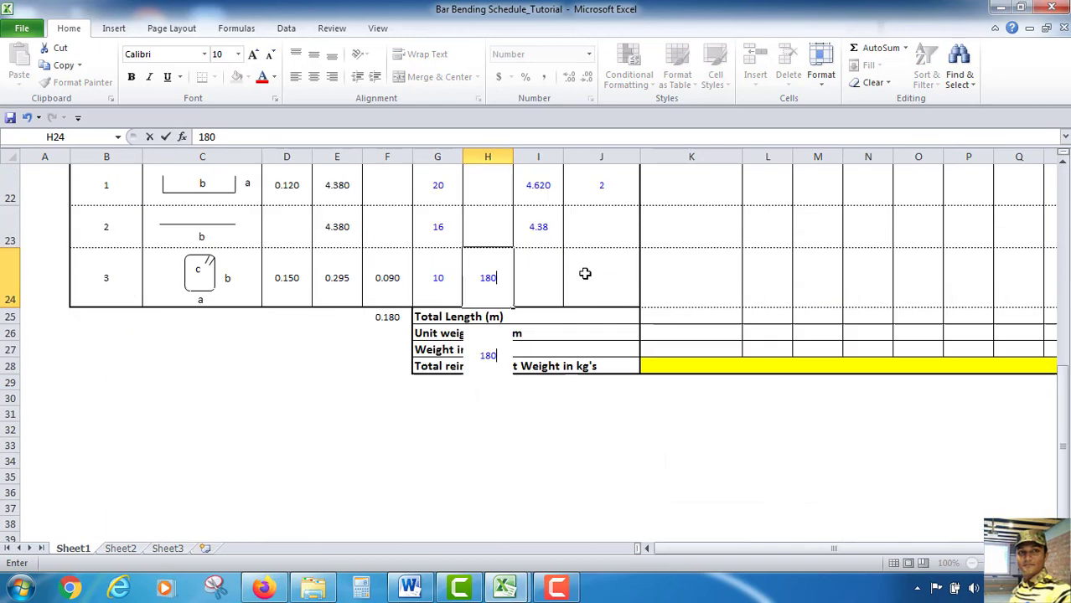
click(540, 297)
Set the stirrup's cutting length to =2*(D24+E24+F24), accepting the proposed formula correction
scroll(538, 290, up, 2)
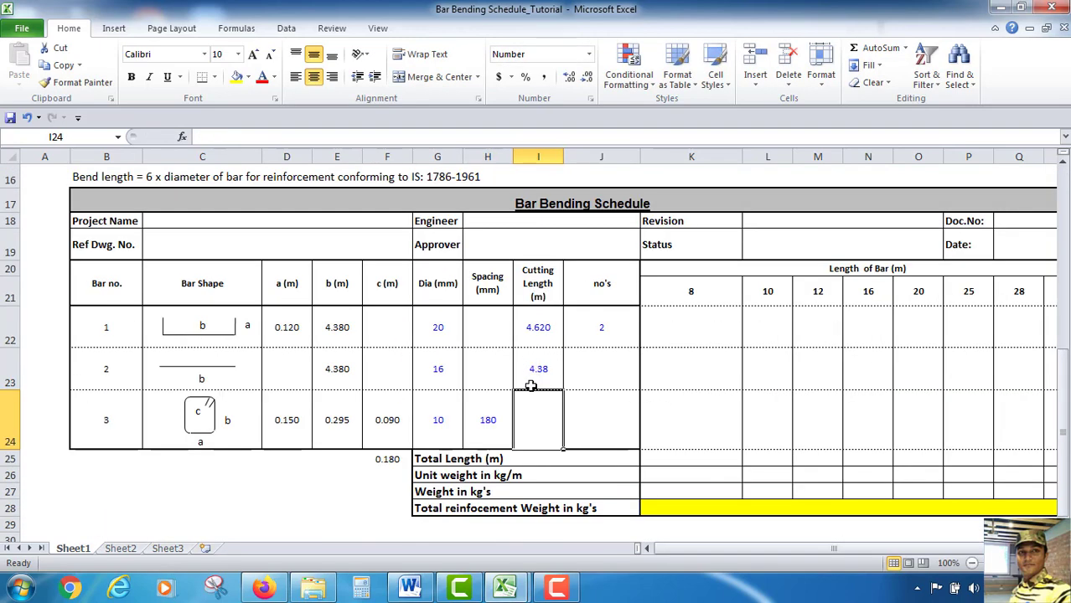
text(=)
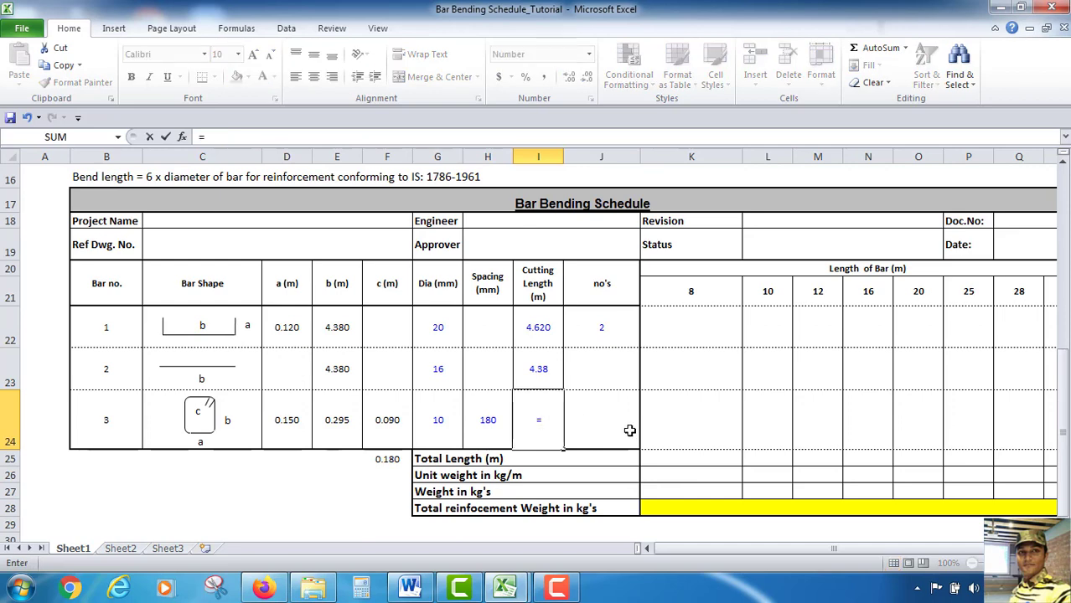
text(2()
click(286, 423)
text(+)
click(343, 433)
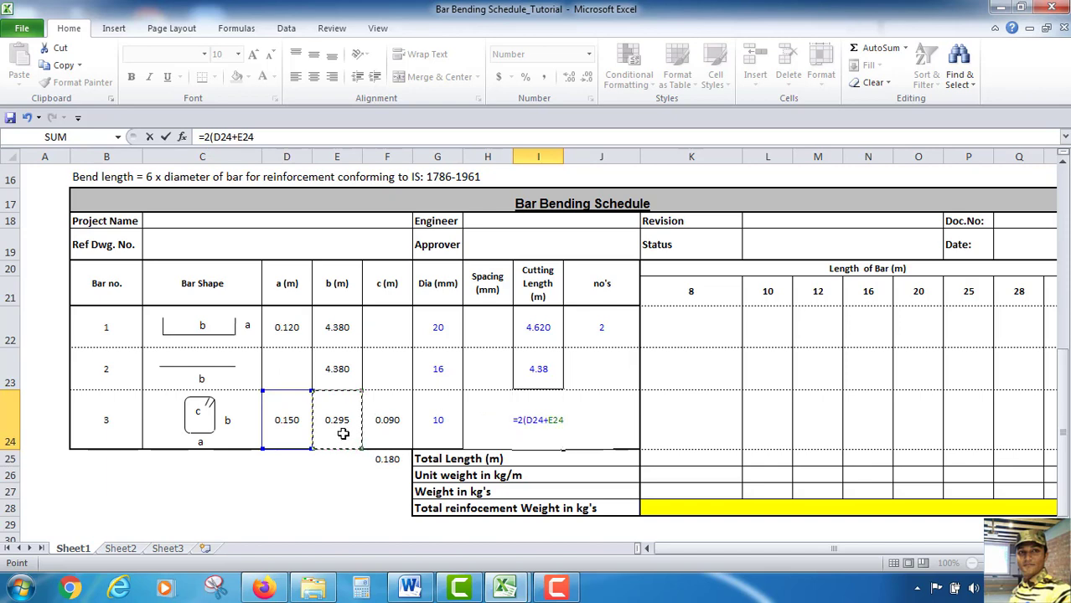
text(+)
click(380, 424)
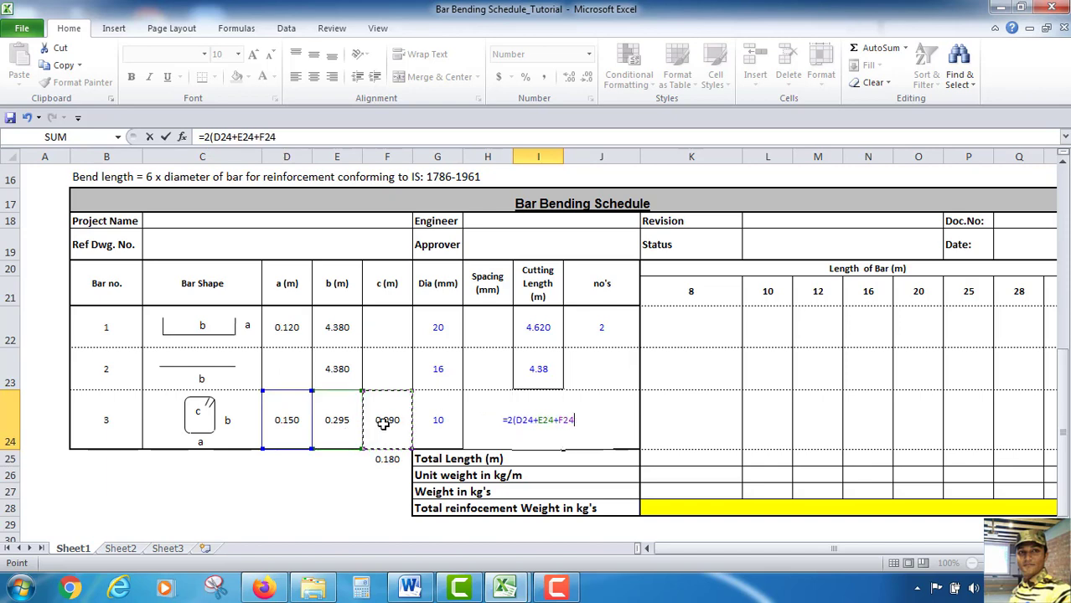
text())
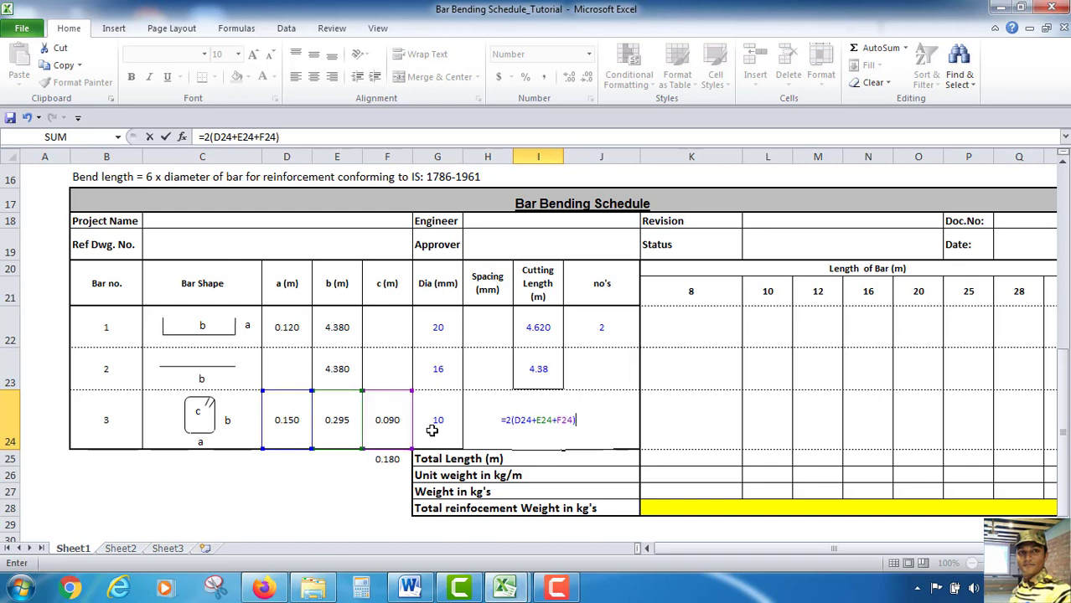
key(Return)
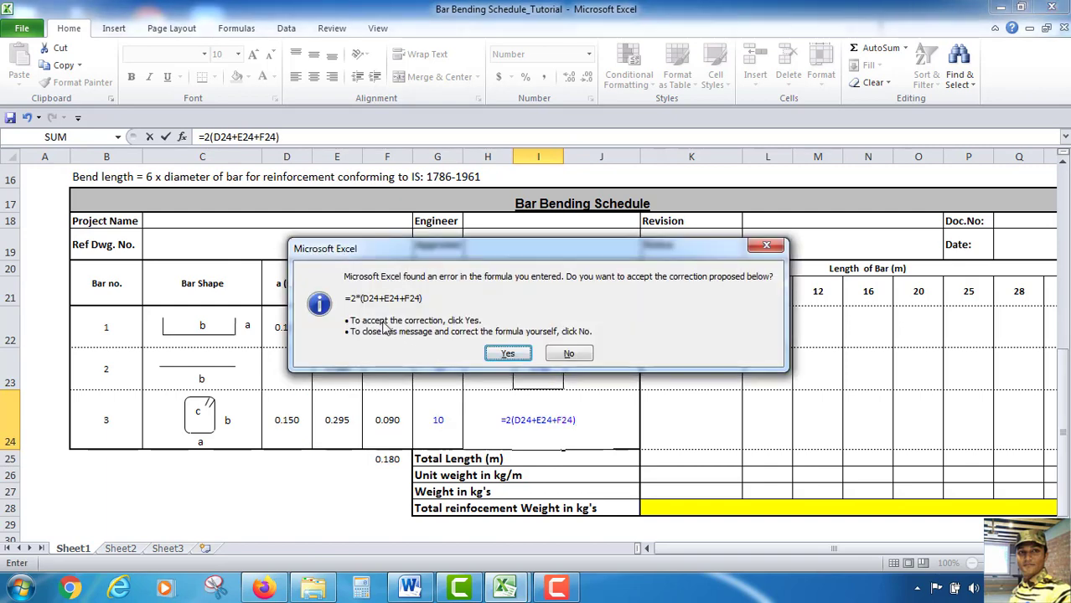
click(501, 355)
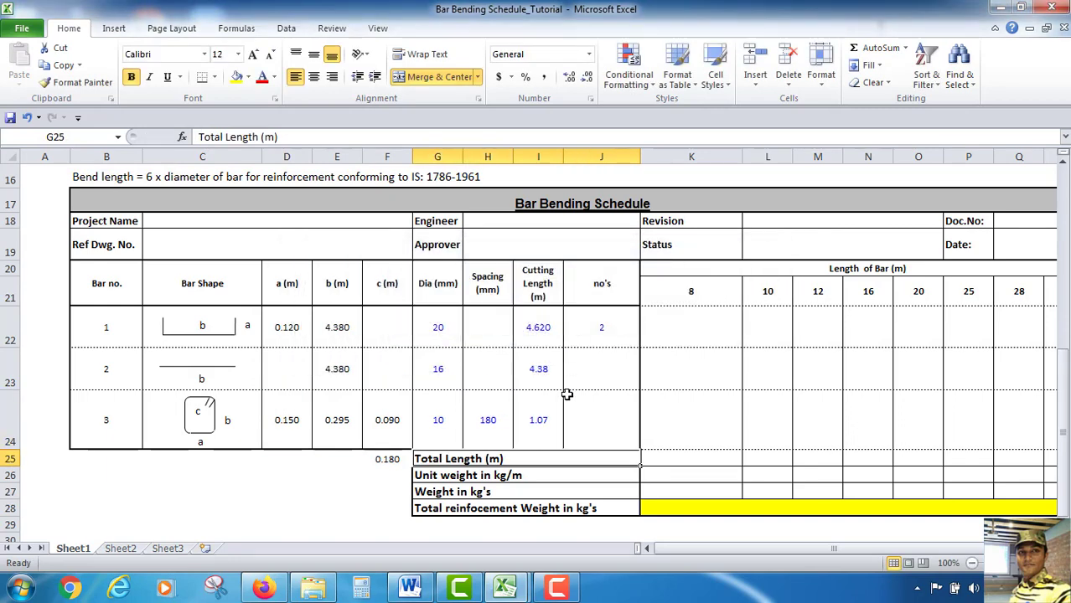
Enter 2 as the number of bars for bar 2, checking the beam drawing
click(500, 446)
click(546, 431)
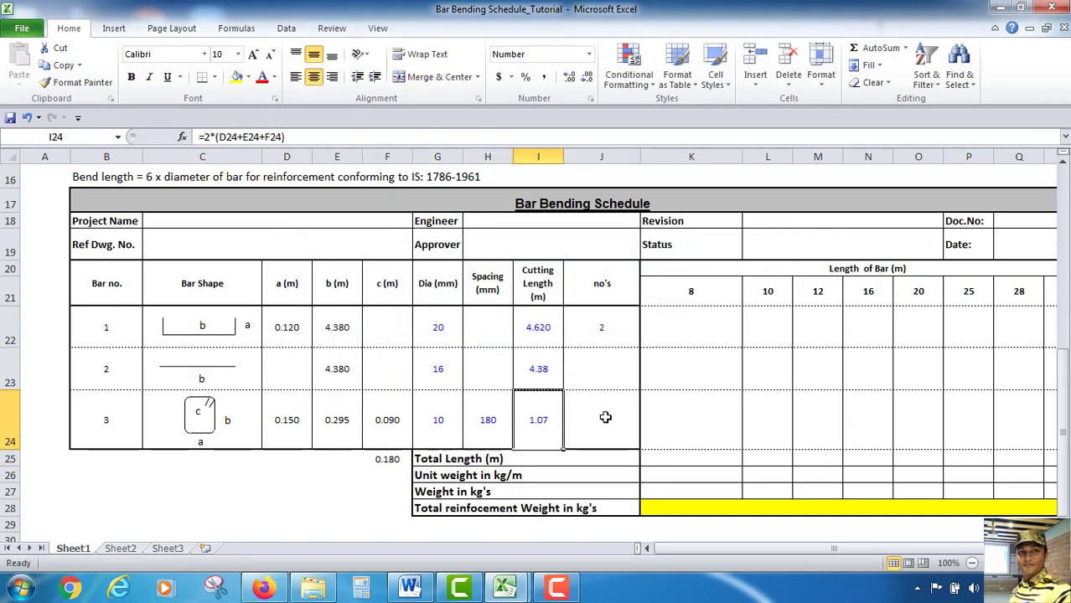
click(606, 417)
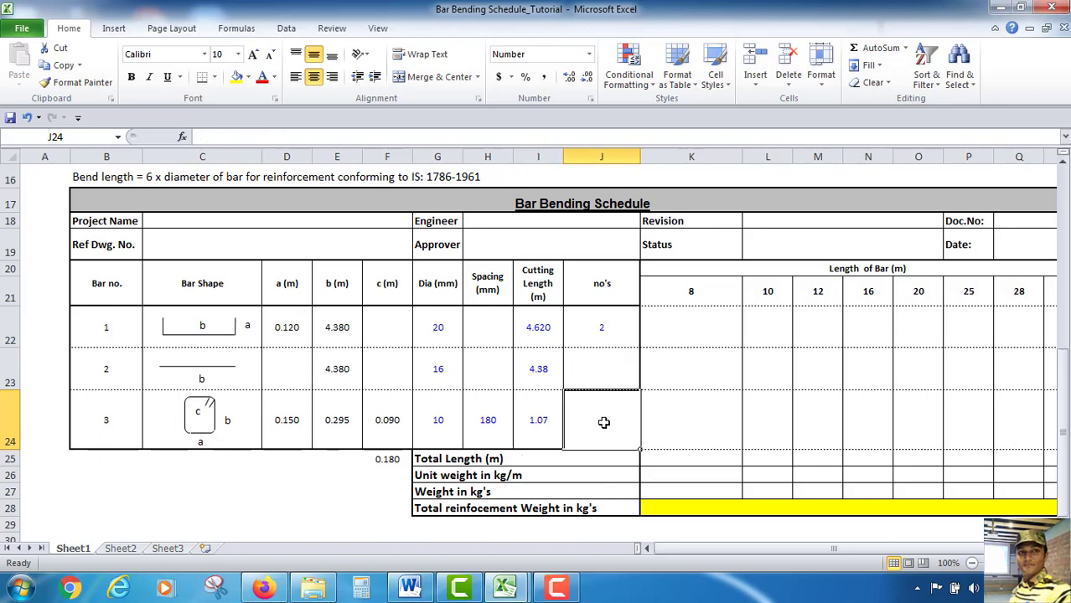
click(590, 372)
scroll(570, 422, up, 5)
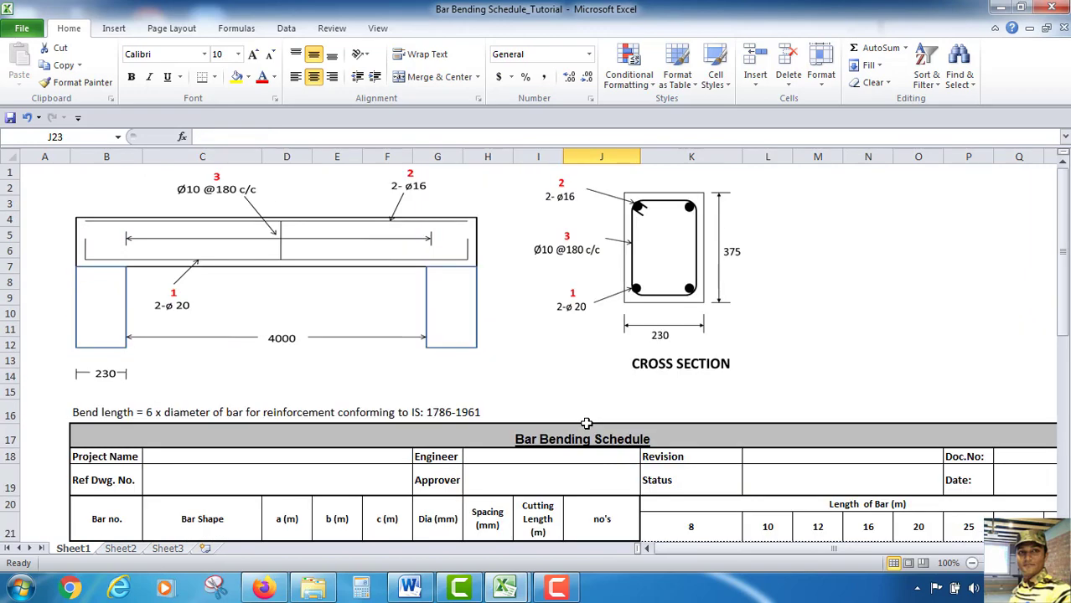
scroll(561, 219, down, 4)
scroll(543, 347, down, 2)
text(2)
key(Return)
Set the stirrup count cell to the formula =E23*1000/H24
scroll(589, 371, up, 2)
scroll(585, 385, down, 2)
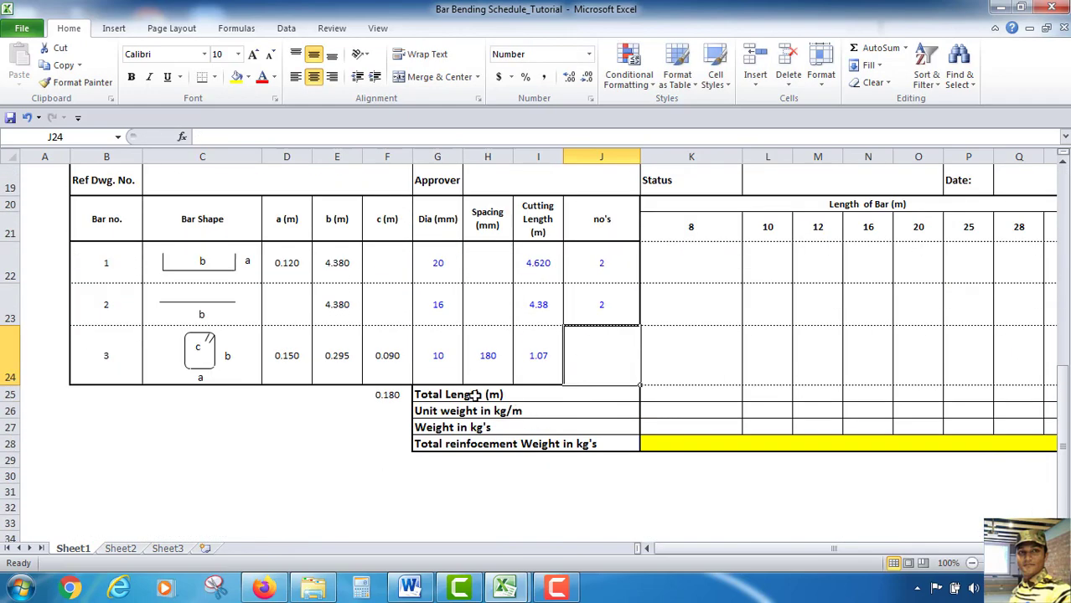
scroll(466, 392, up, 5)
scroll(299, 379, down, 5)
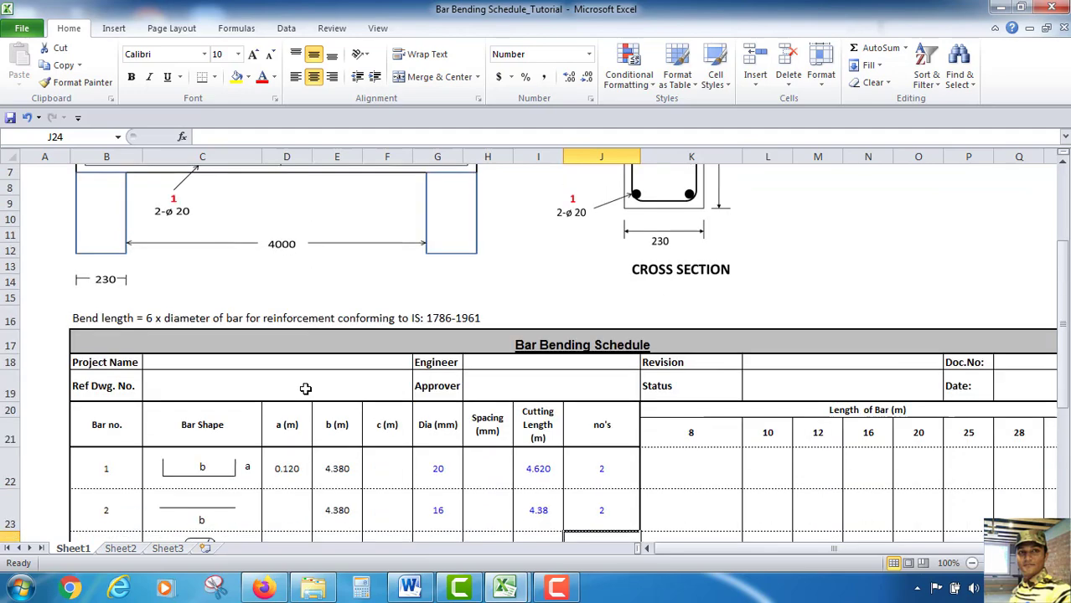
scroll(336, 478, up, 1)
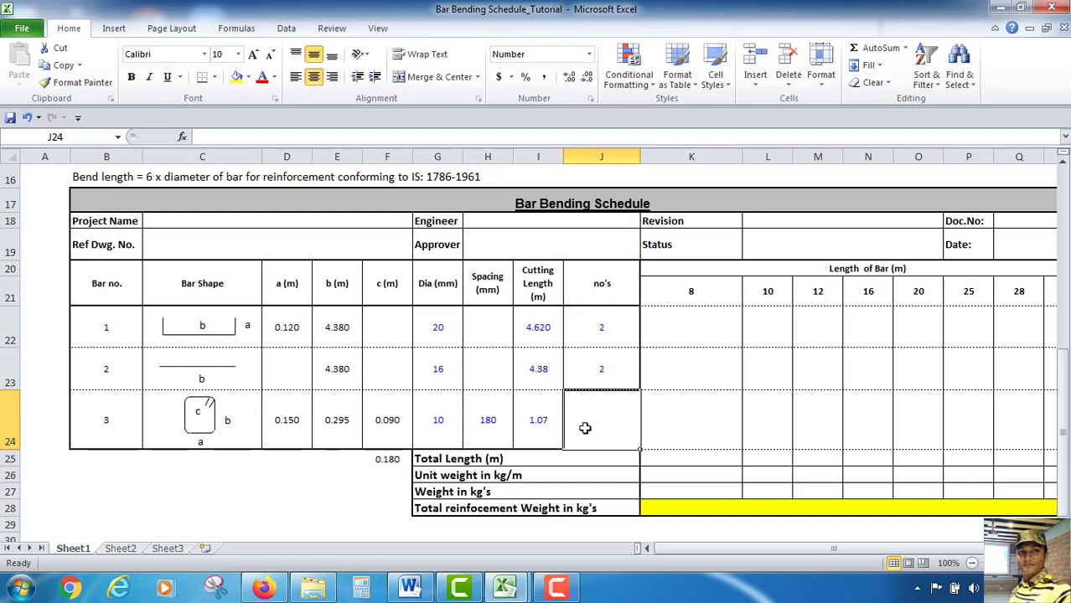
text(=)
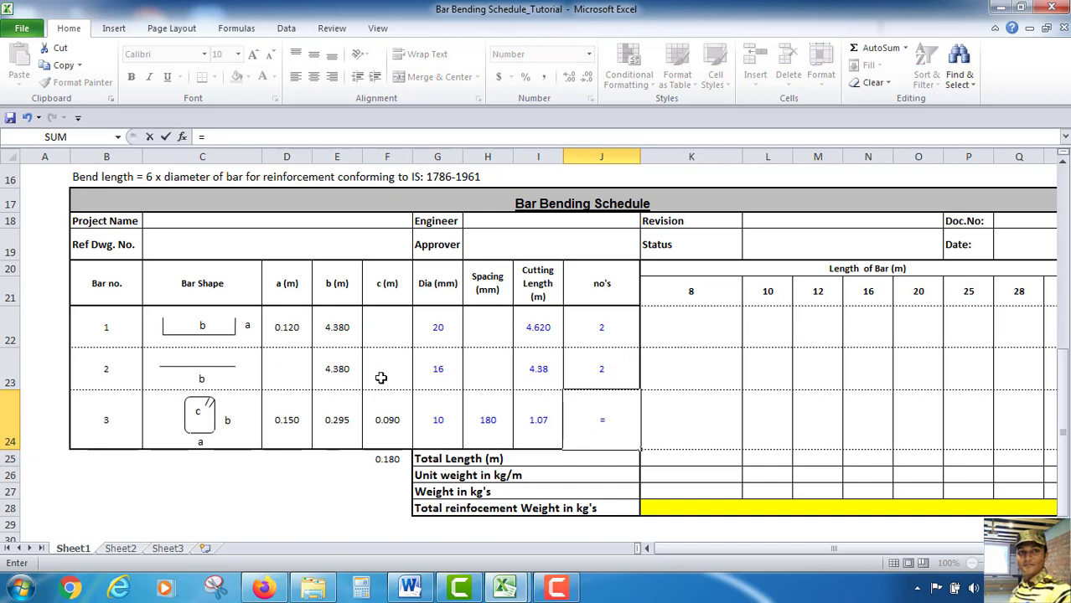
click(336, 366)
text(*)
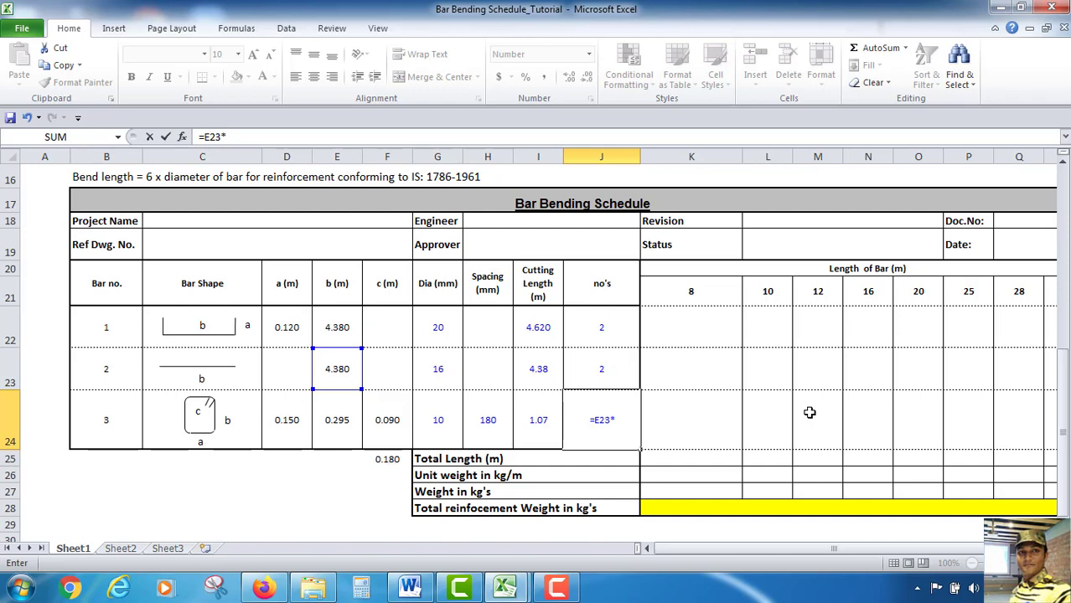
text(1000/)
click(495, 434)
key(Return)
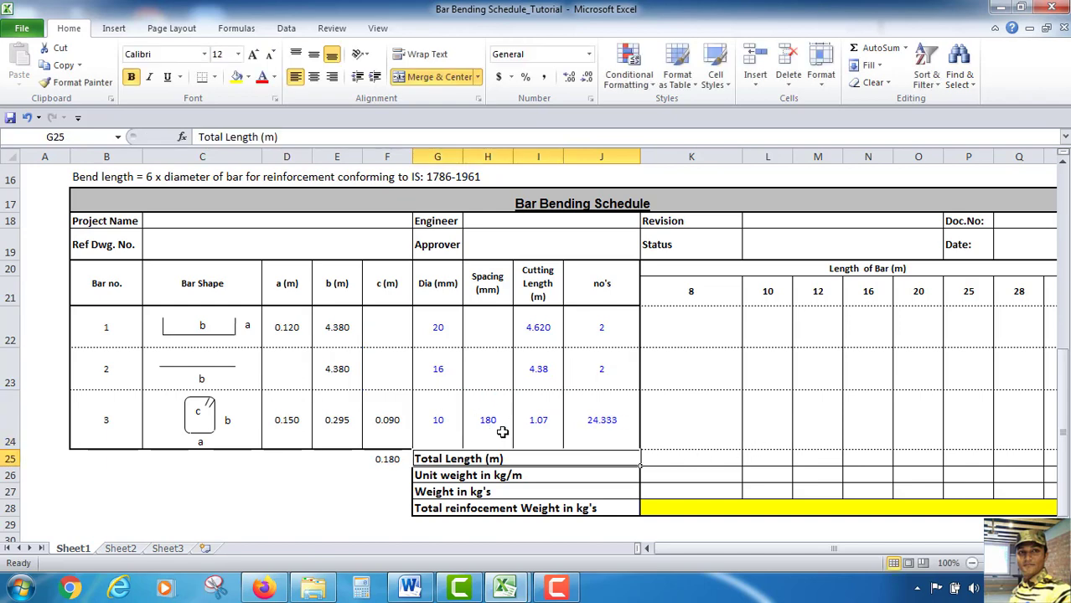
Wrap the stirrup count formula in ROUNDUP with 0 digits: =ROUNDUP(E23*1000/H24,0)
click(591, 431)
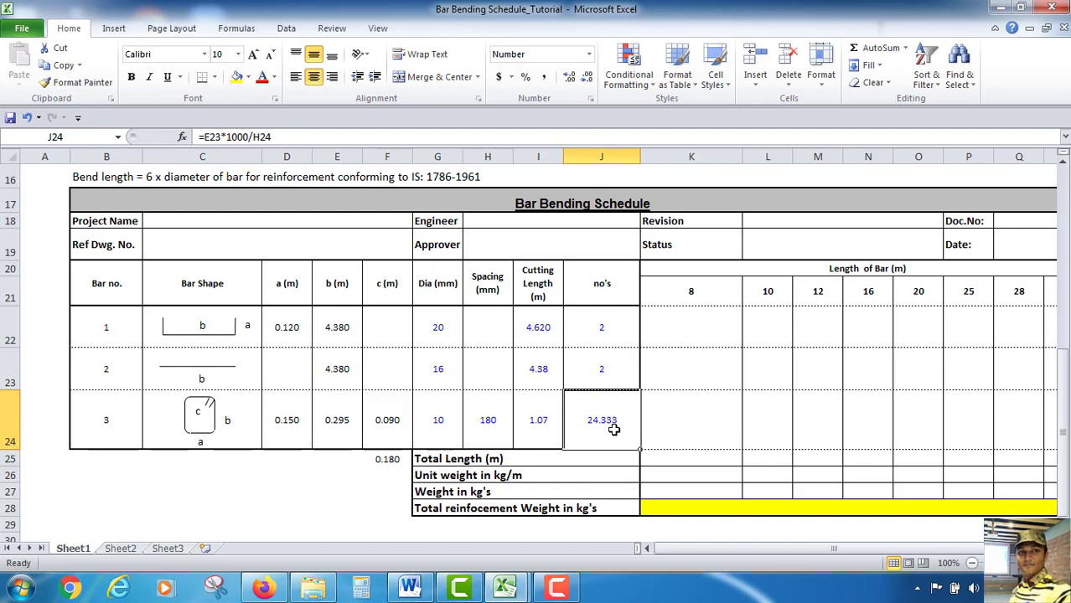
click(199, 139)
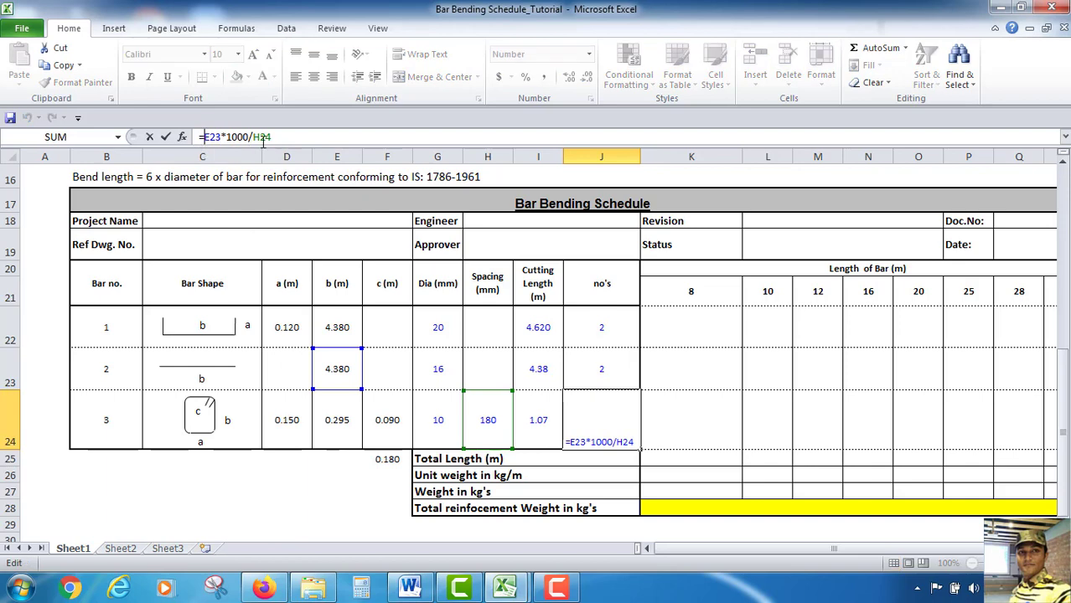
text(R)
text(ound)
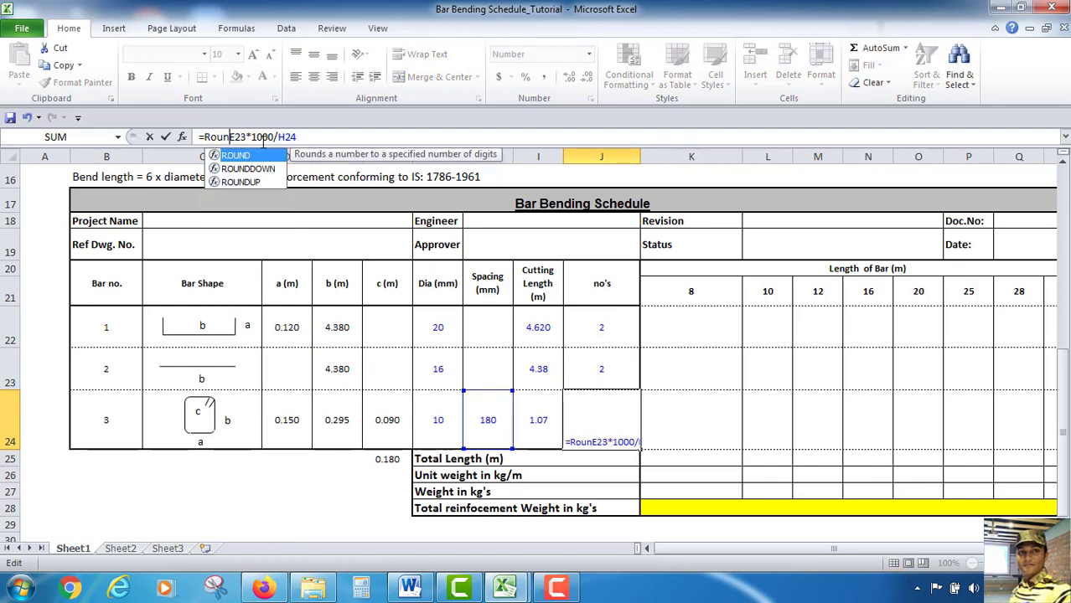
click(252, 182)
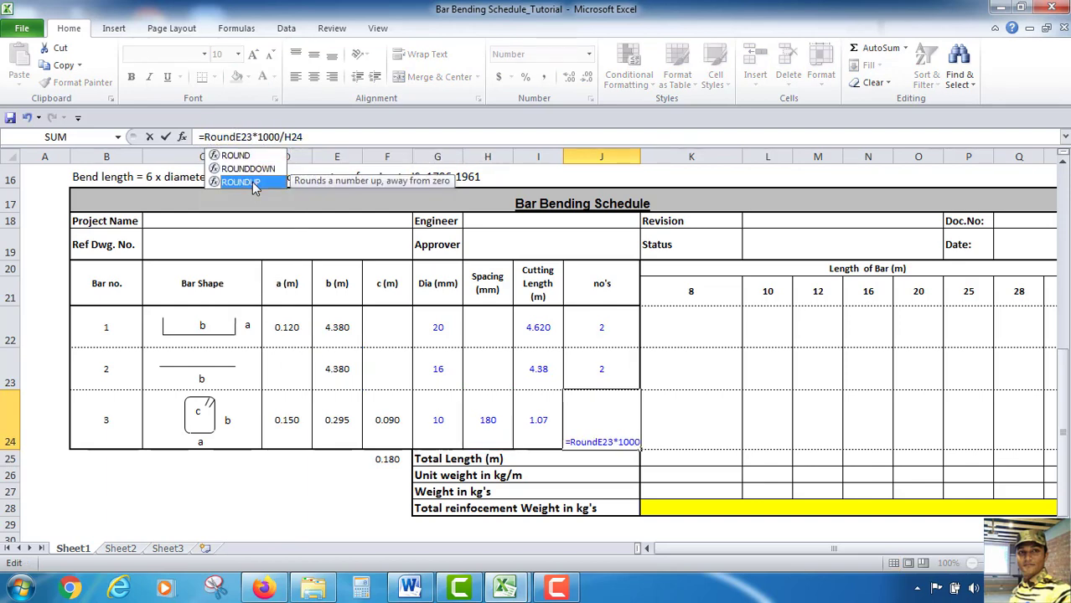
double_click(252, 182)
click(327, 137)
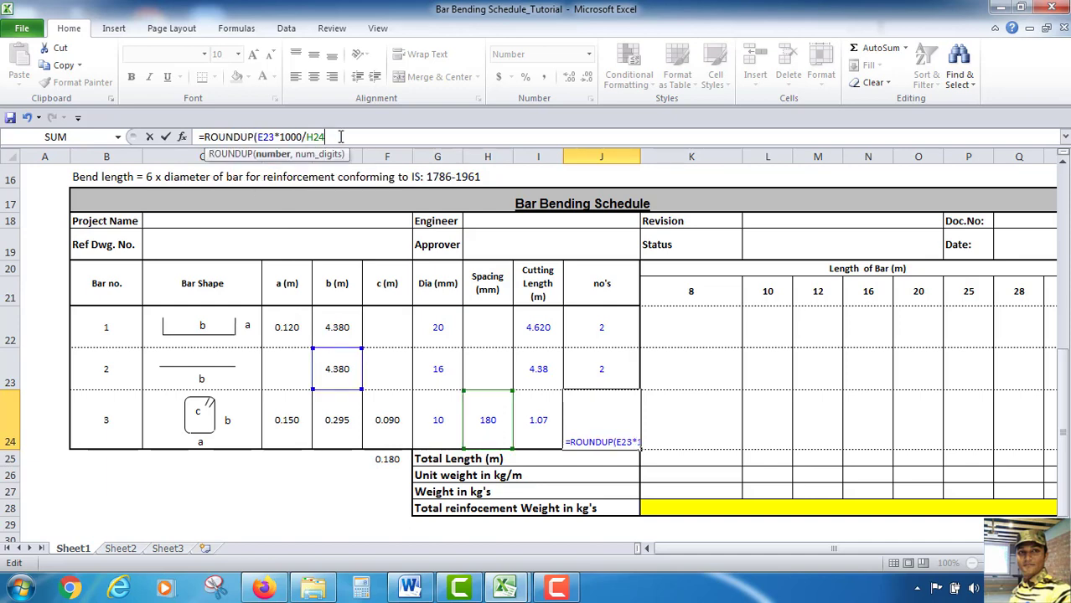
text(,0)
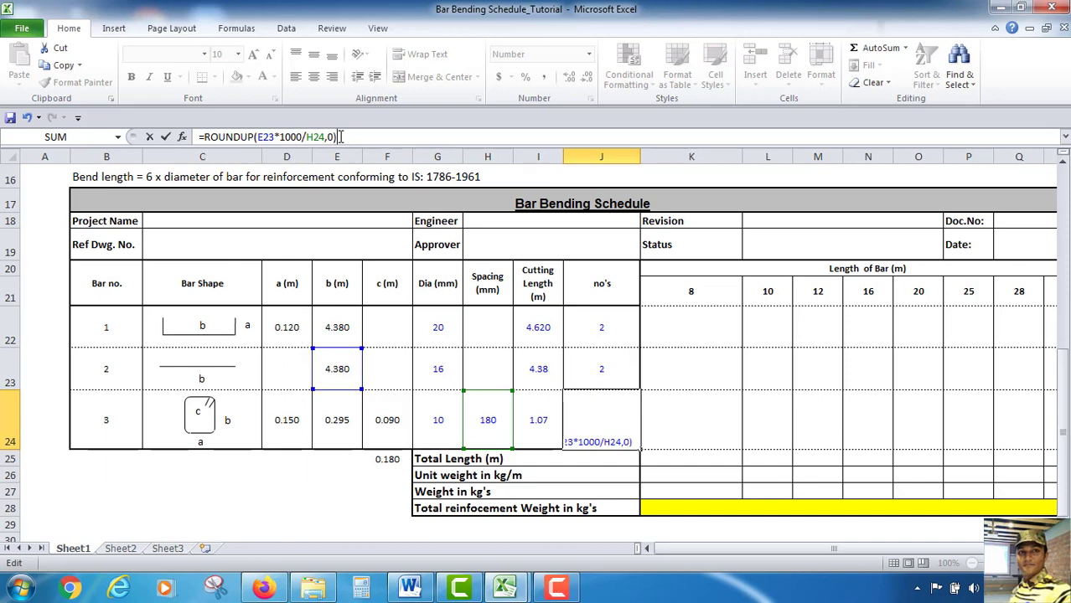
key(Return)
click(622, 422)
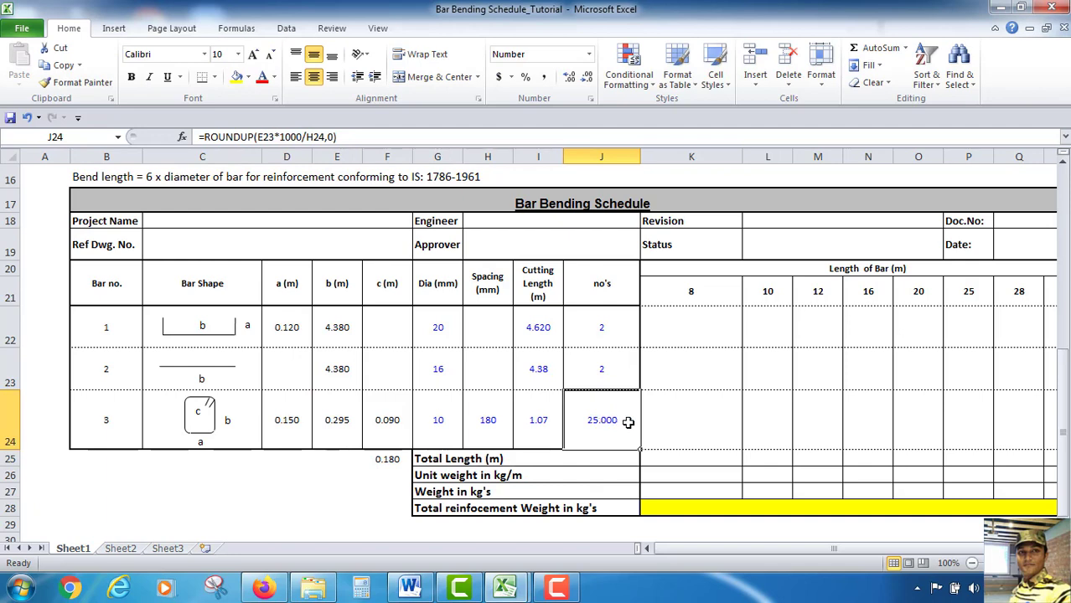
In bar 1's 8 mm length-of-bar cell, enter =IF(K21=G22,I22*J22,0)
scroll(670, 432, up, 1)
scroll(670, 432, right, 1)
drag(683, 553, 729, 554)
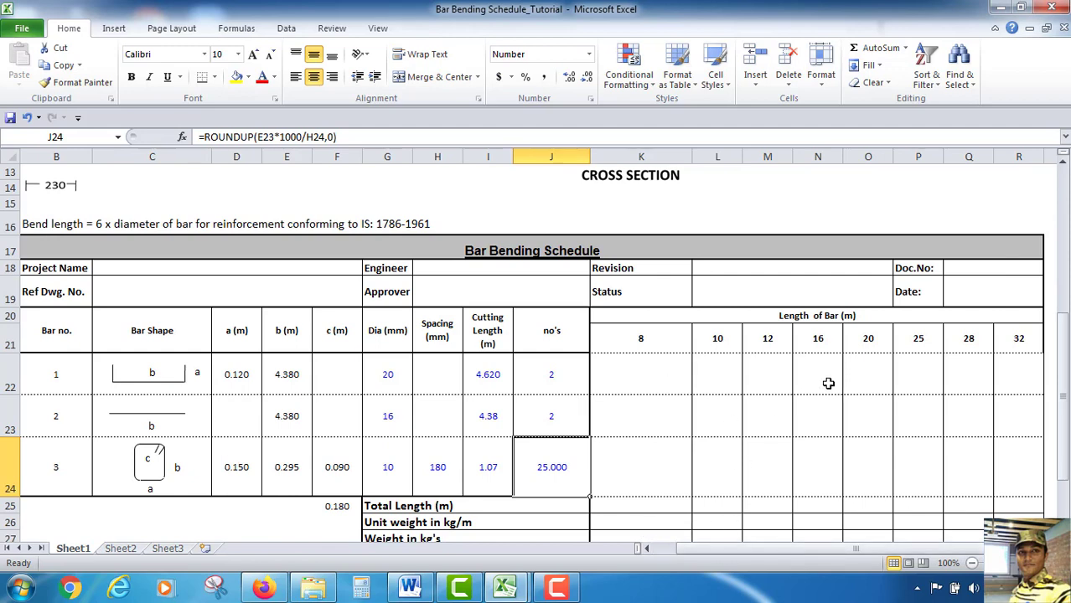
click(647, 369)
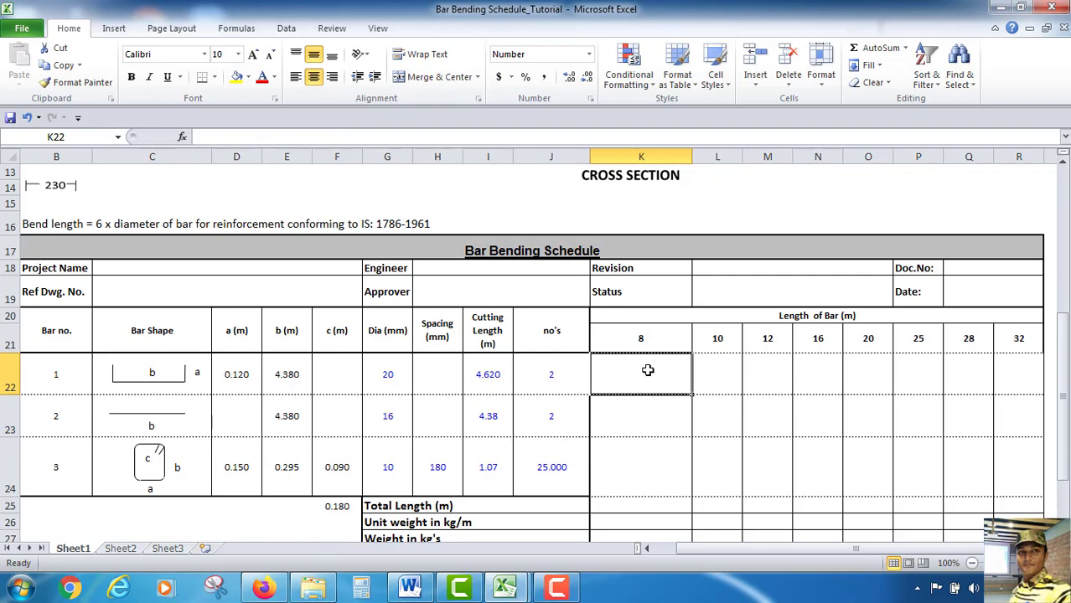
text(=)
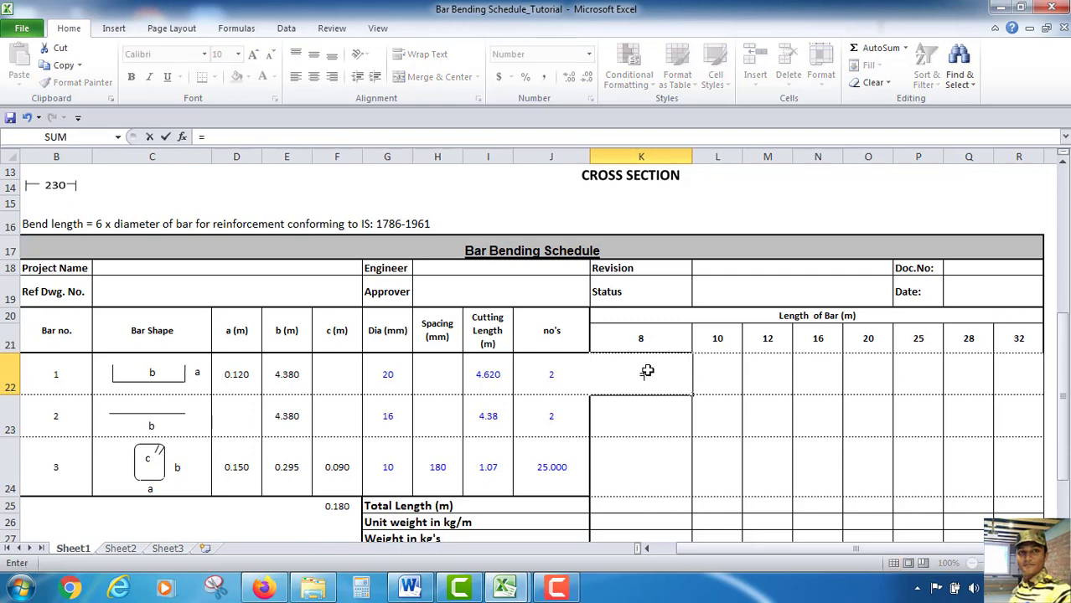
text(if)
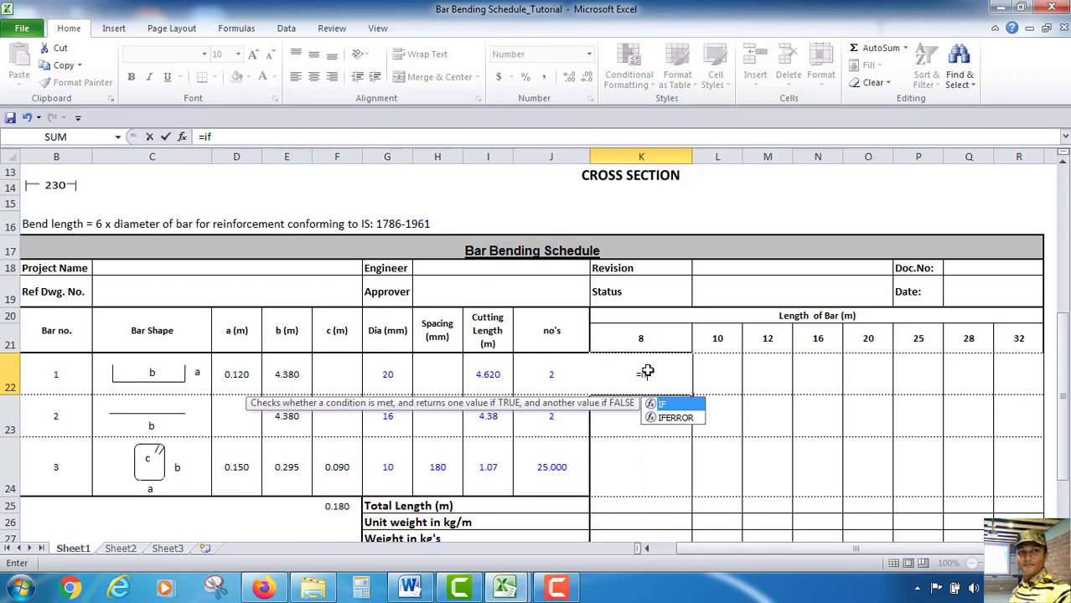
text(()
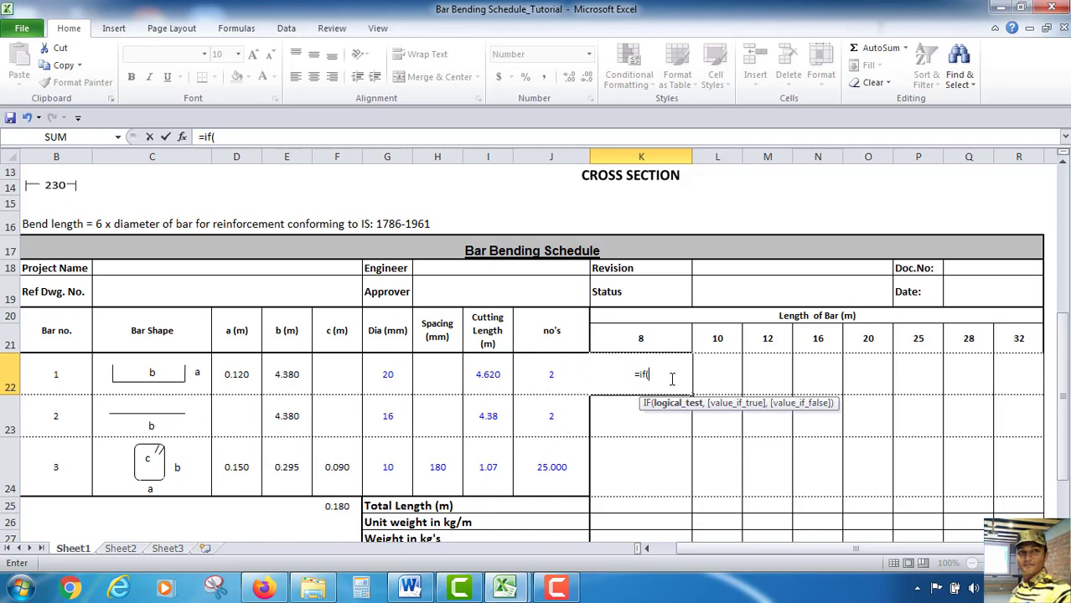
click(681, 338)
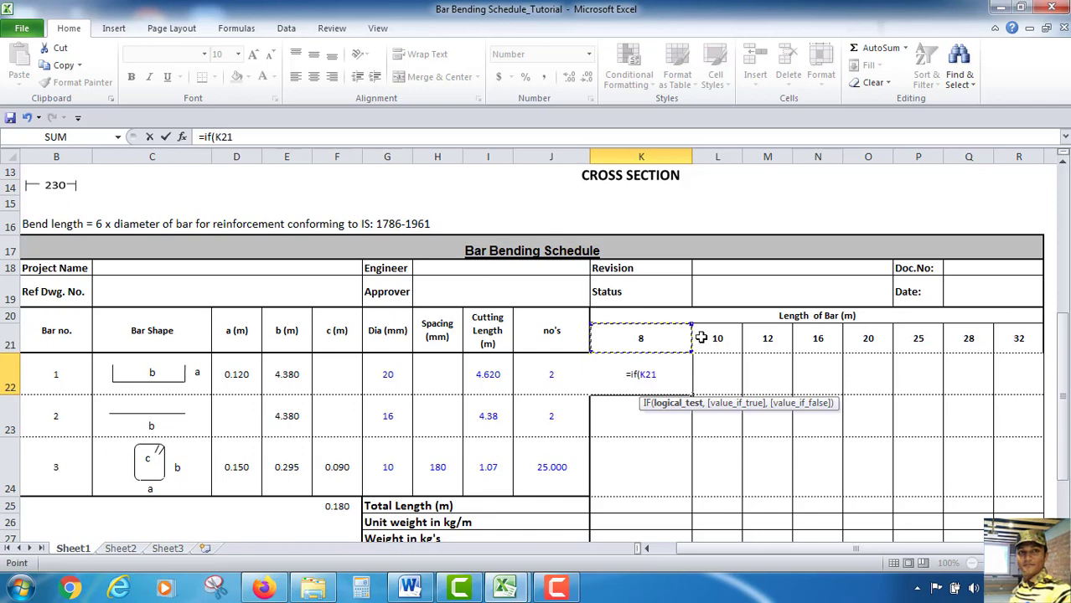
text(=)
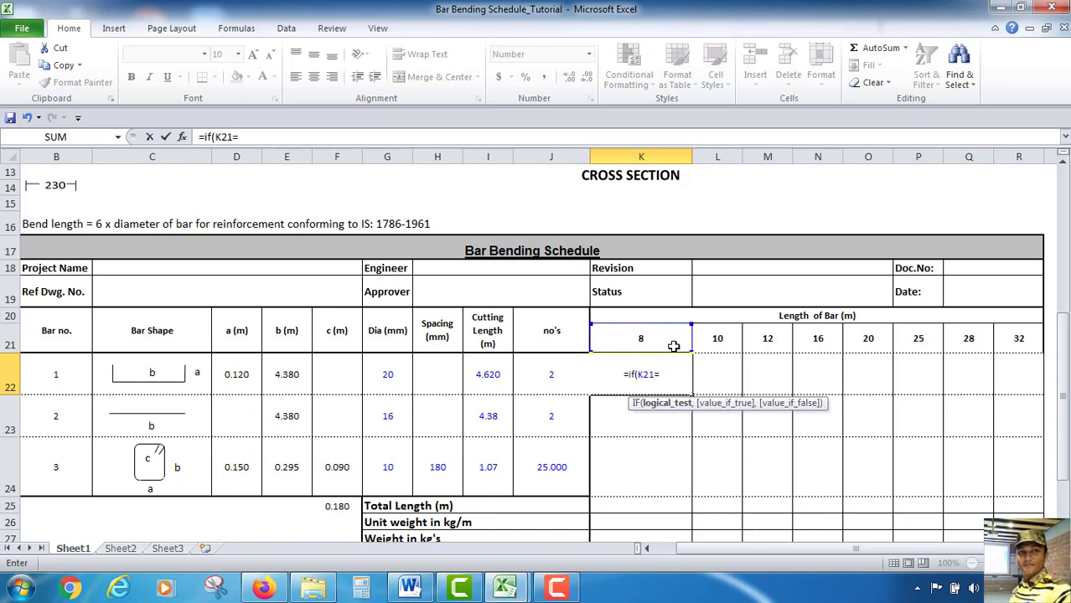
click(390, 374)
text(,)
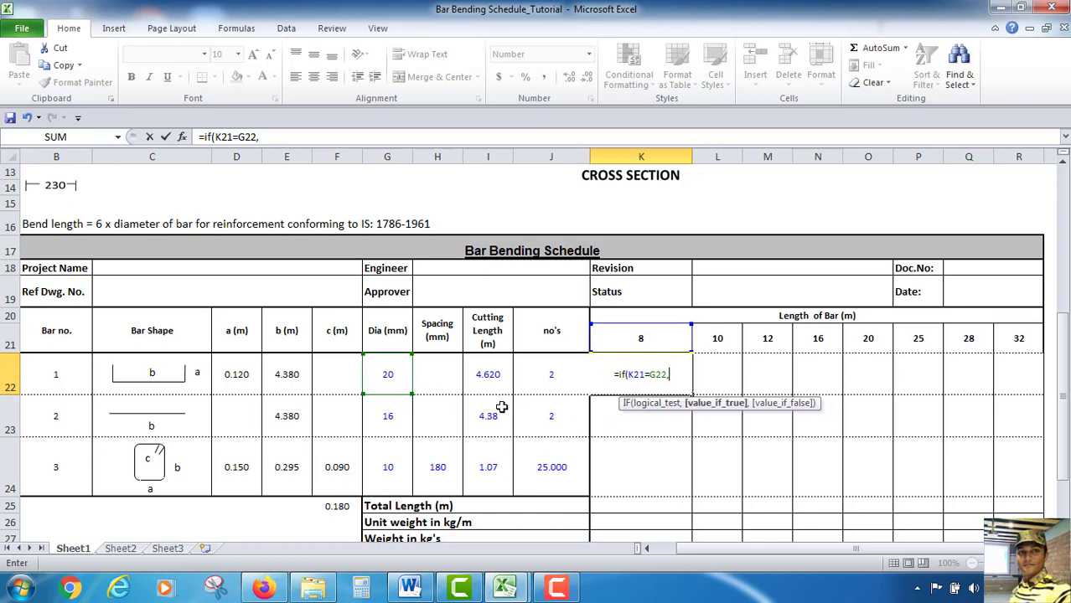
click(491, 381)
text(*)
click(549, 382)
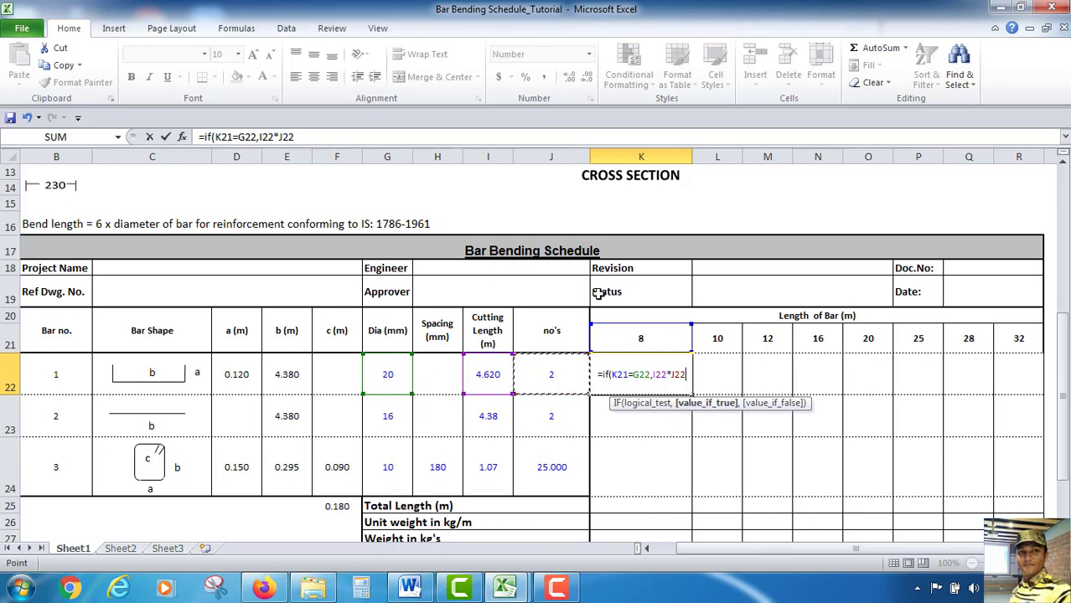
text(,)
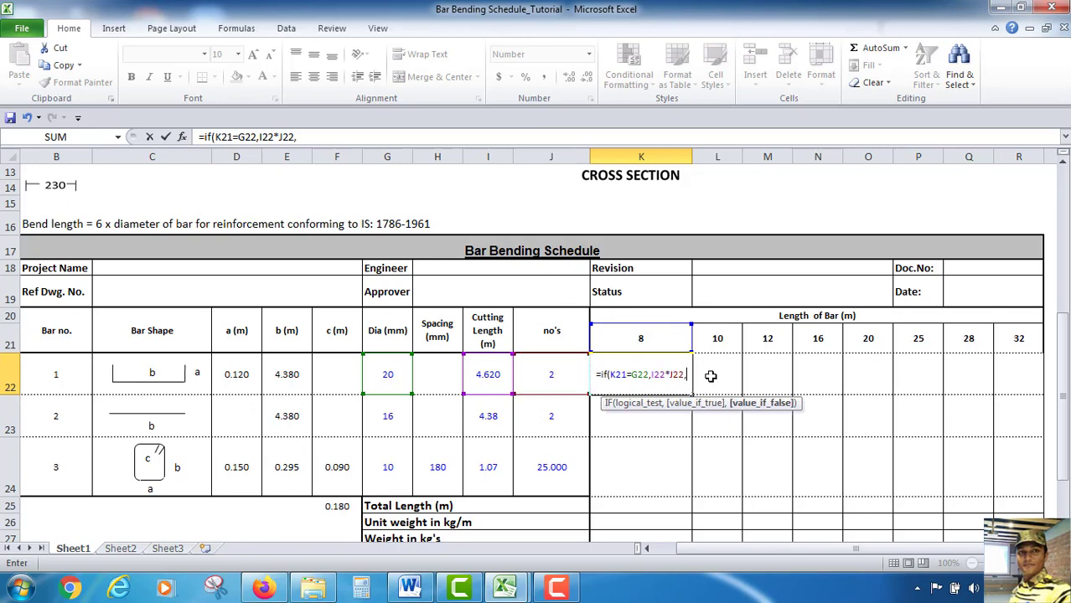
text(0))
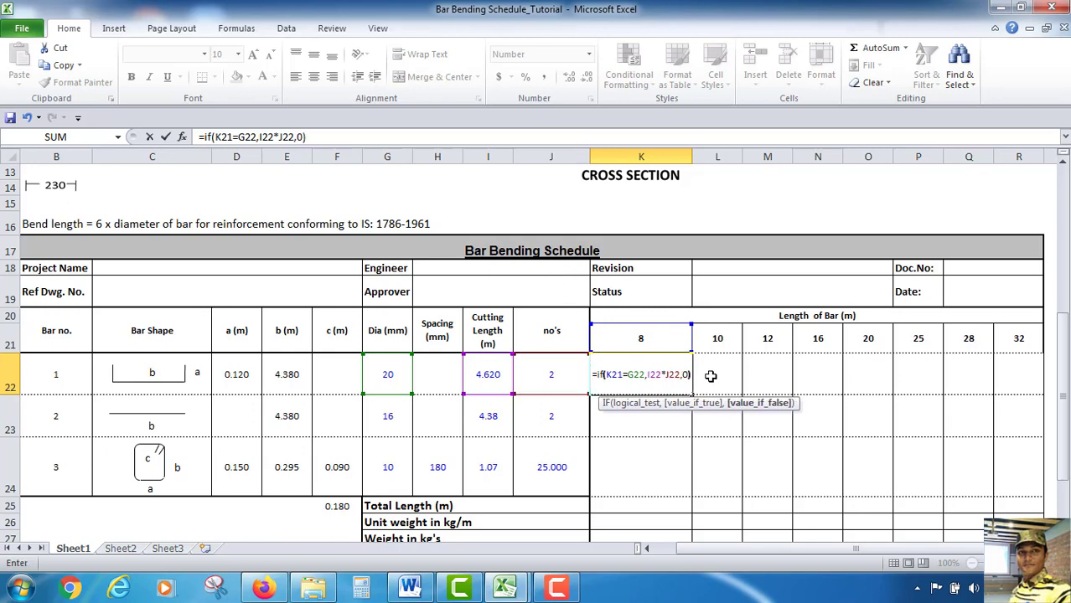
key(Return)
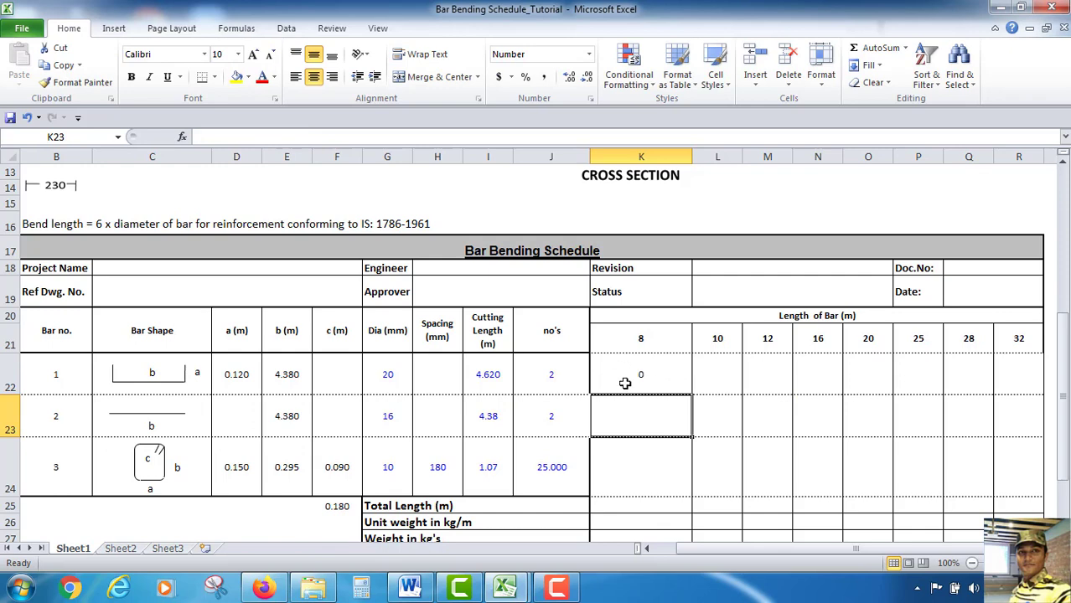
Select 8 mm as bar 1's diameter from the dropdown list
click(404, 375)
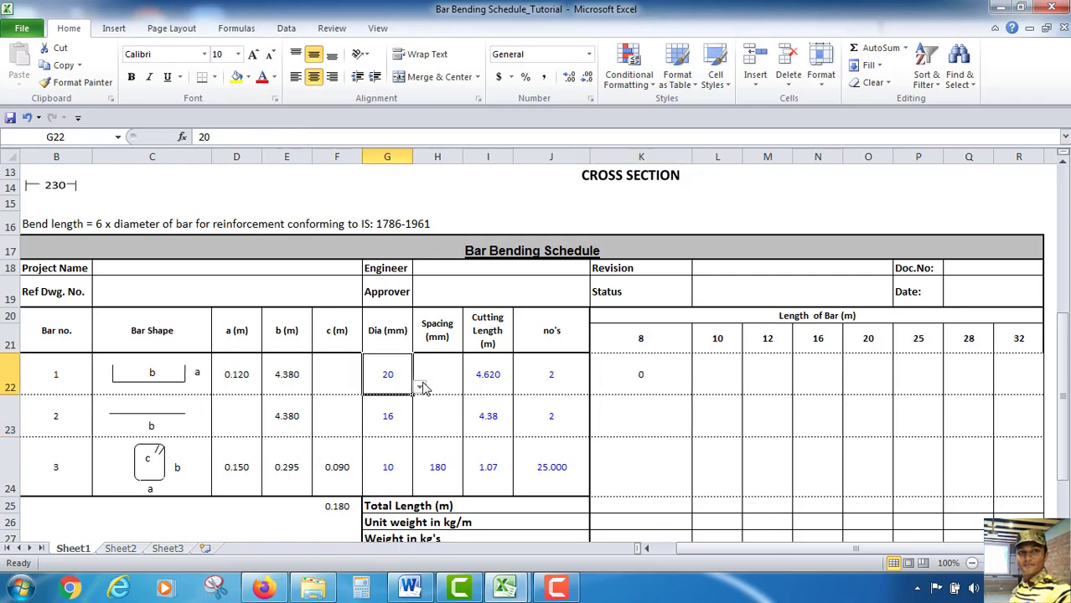
click(419, 386)
click(377, 409)
drag(639, 373, 840, 493)
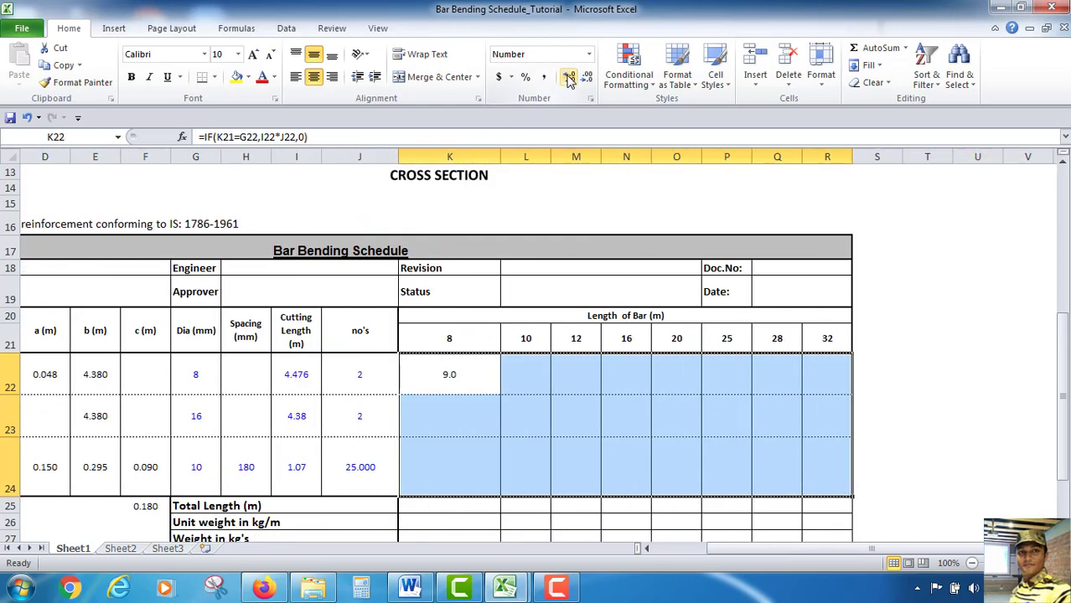
click(967, 327)
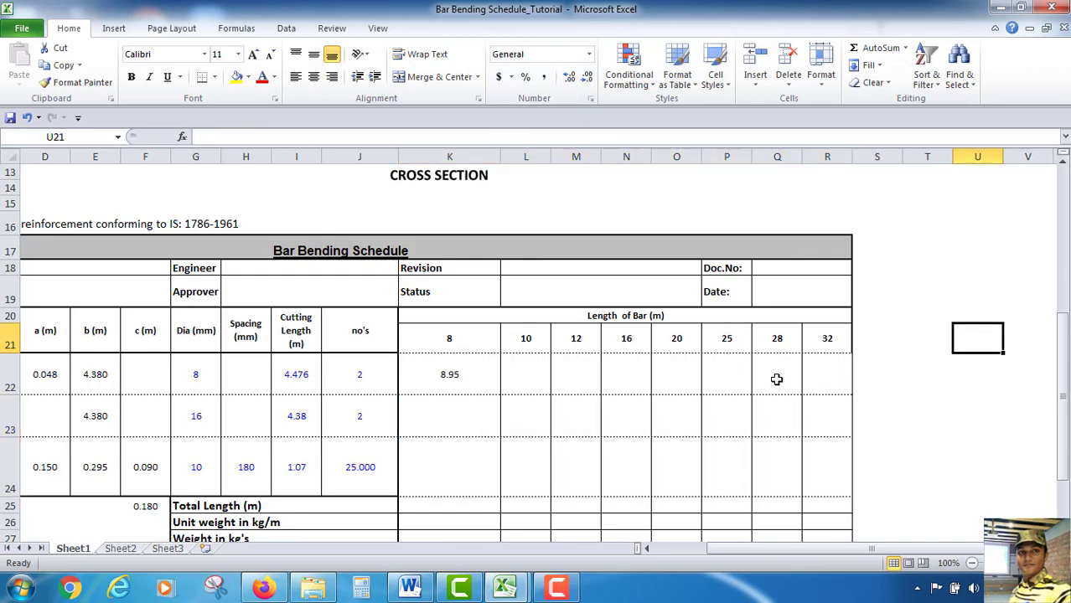
drag(800, 549, 759, 553)
click(679, 376)
click(700, 451)
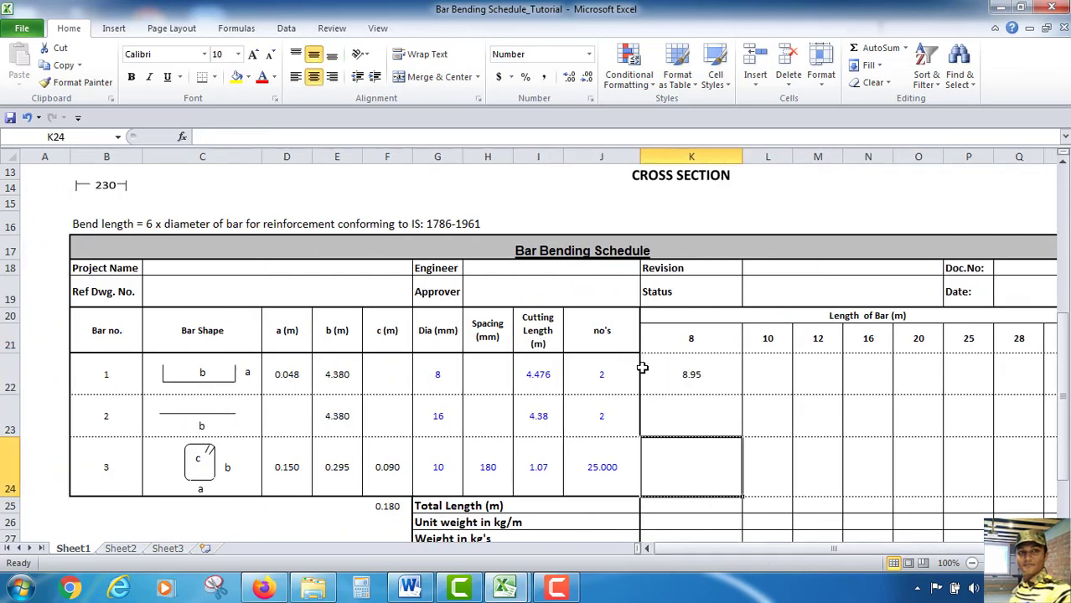
drag(661, 321, 1025, 338)
click(214, 76)
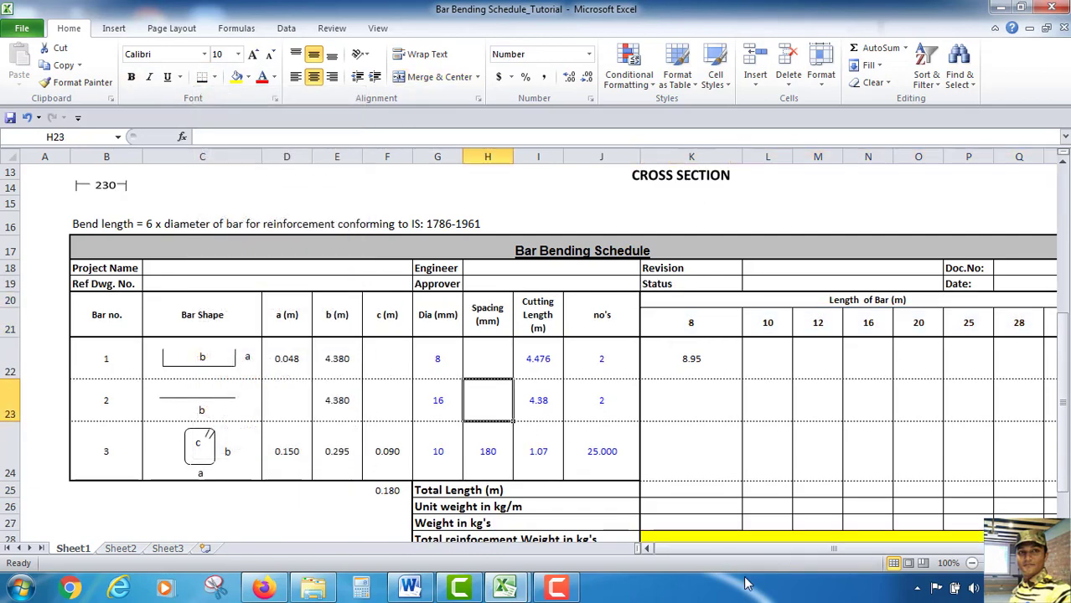
click(710, 400)
click(700, 364)
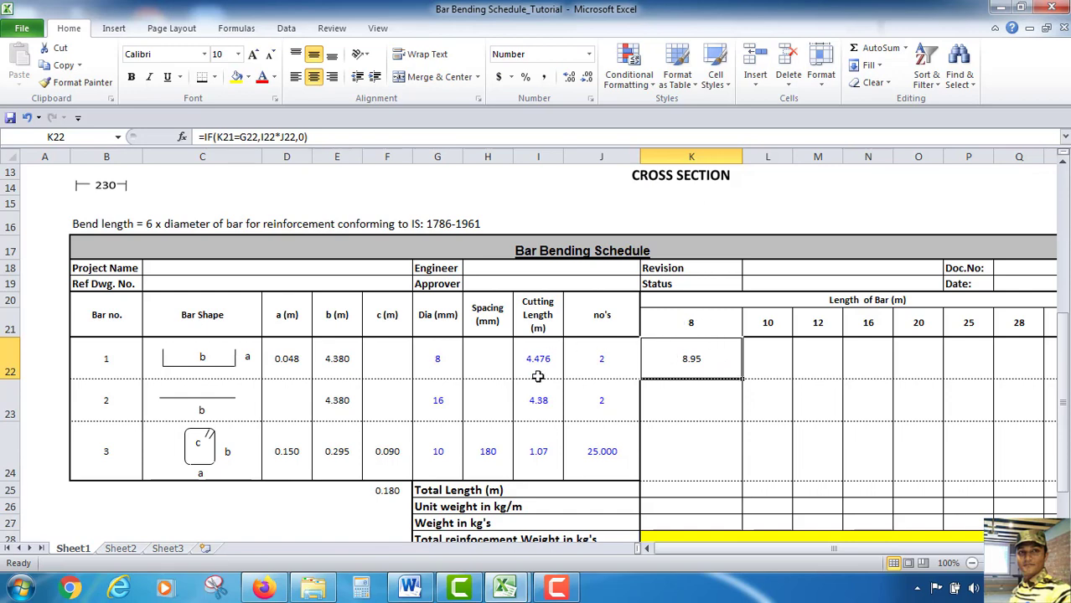
Try to add absolute references to bar 1's 8 mm length-of-bar formula
double_click(701, 359)
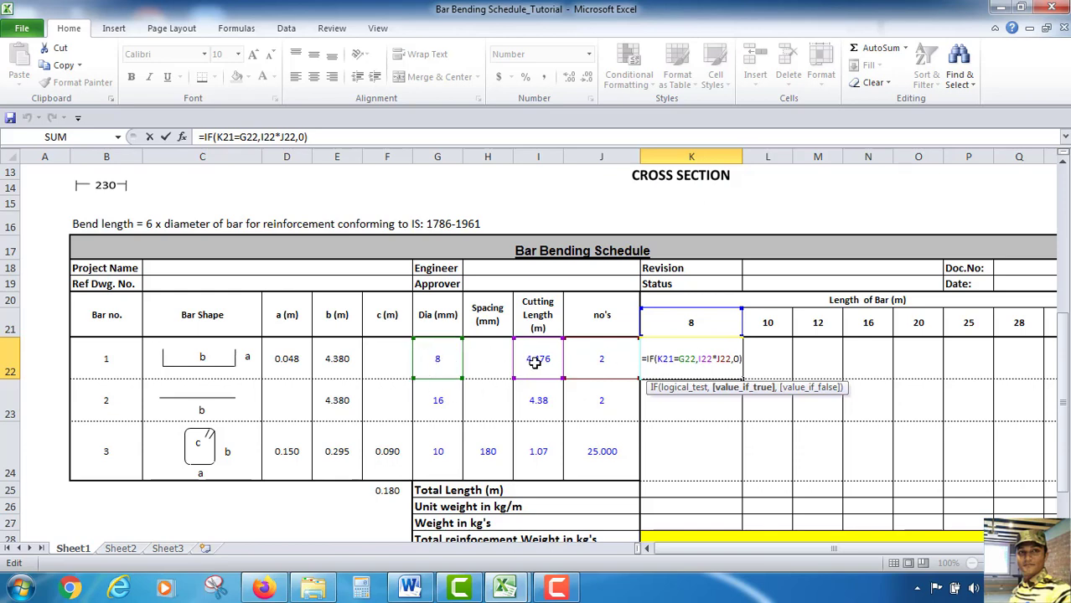
key(Escape)
double_click(681, 359)
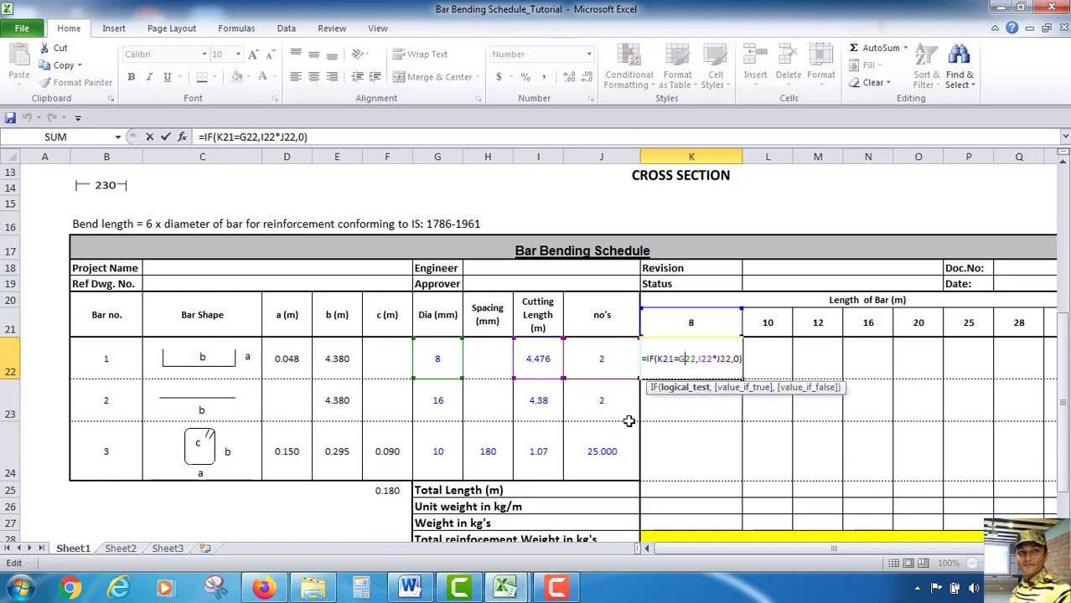
click(222, 136)
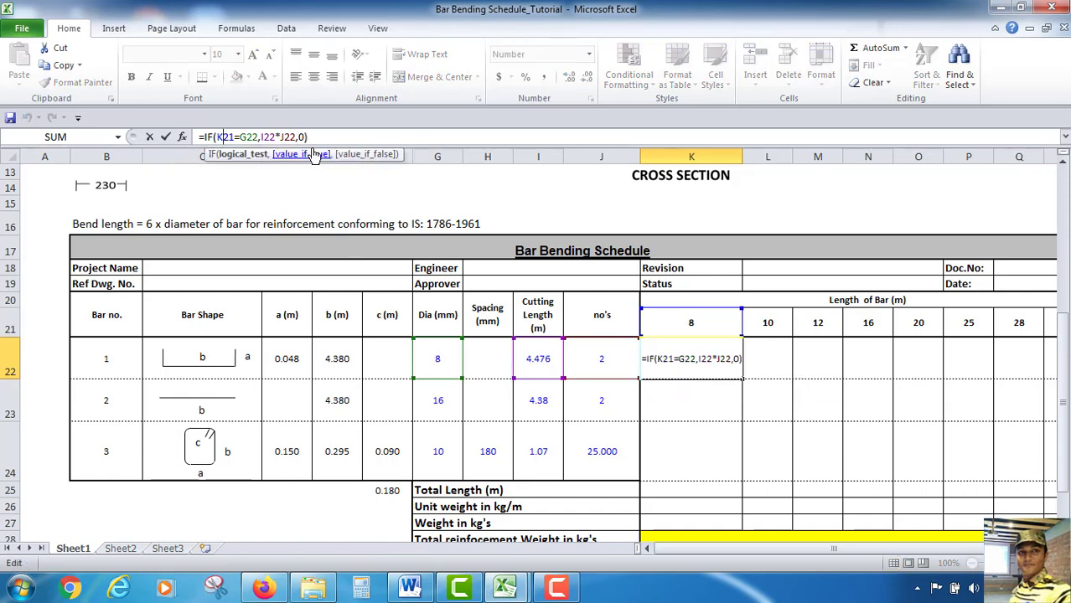
text($21=)
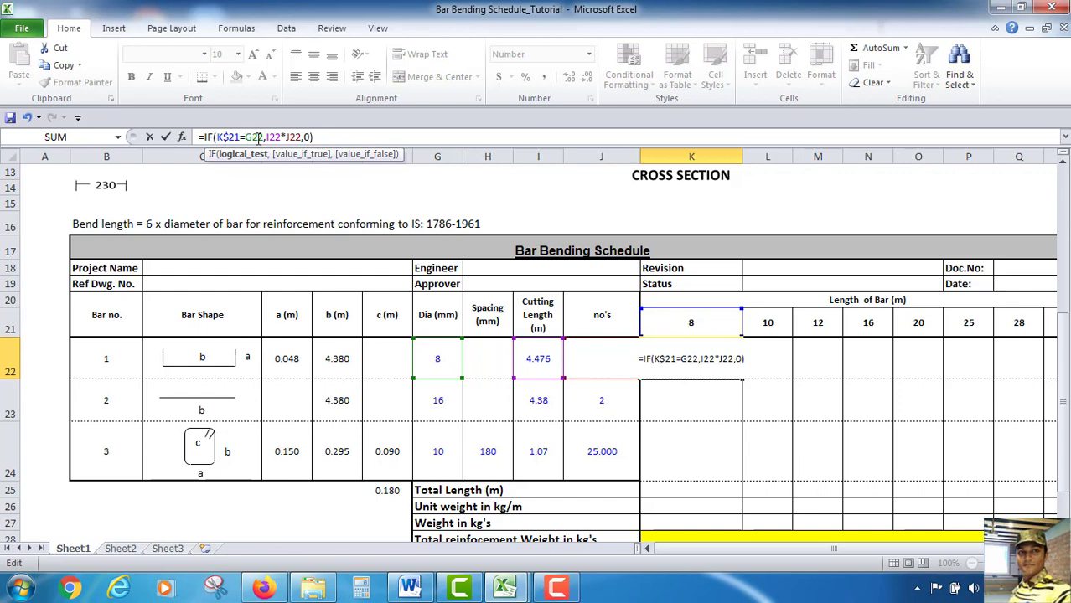
text($)
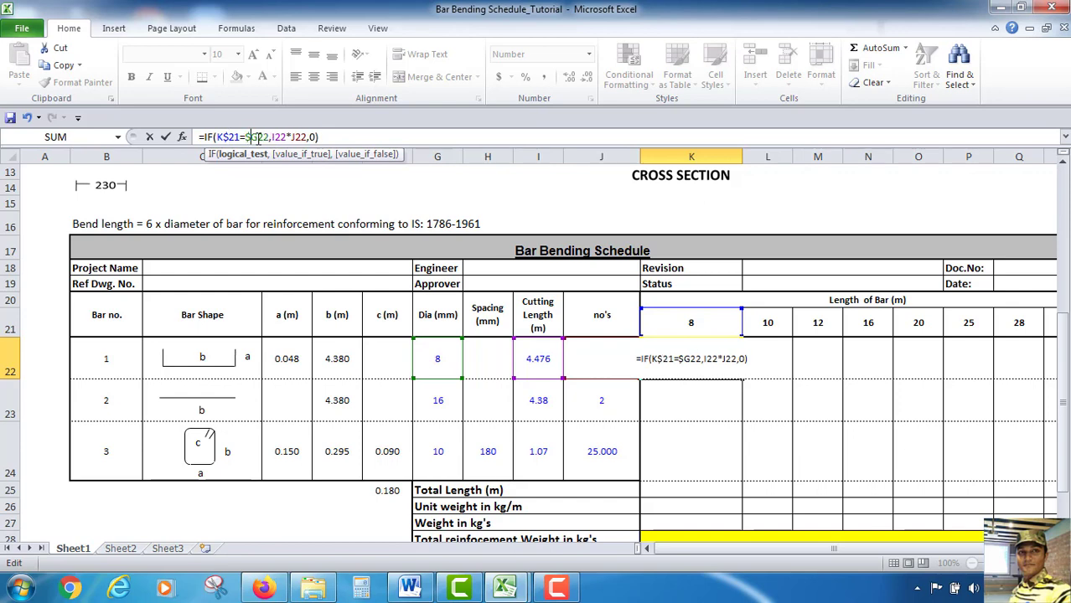
click(258, 137)
text(*)
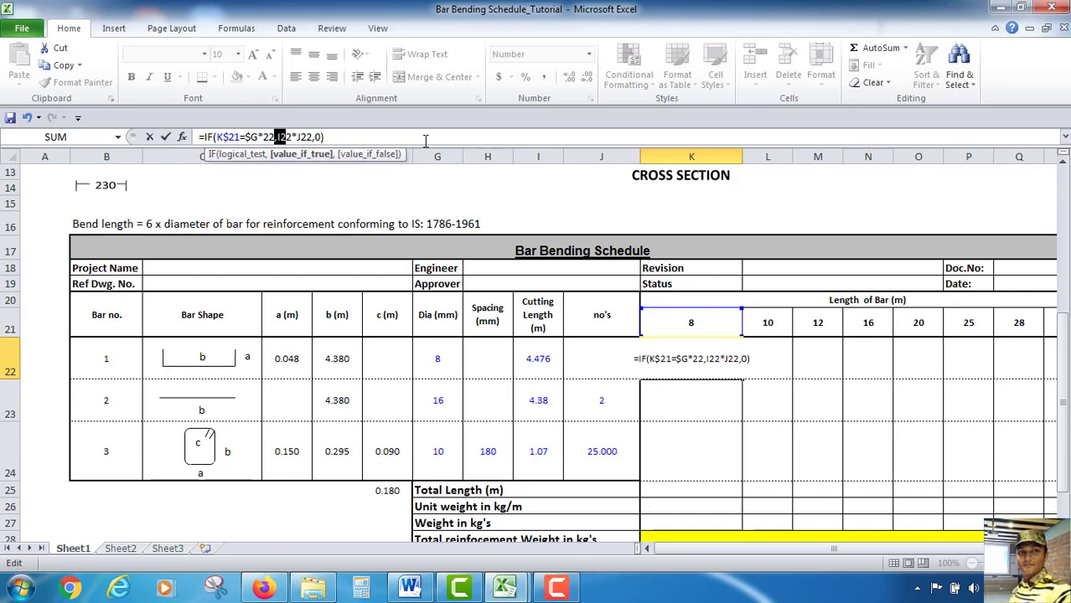
key(Left)
text($)
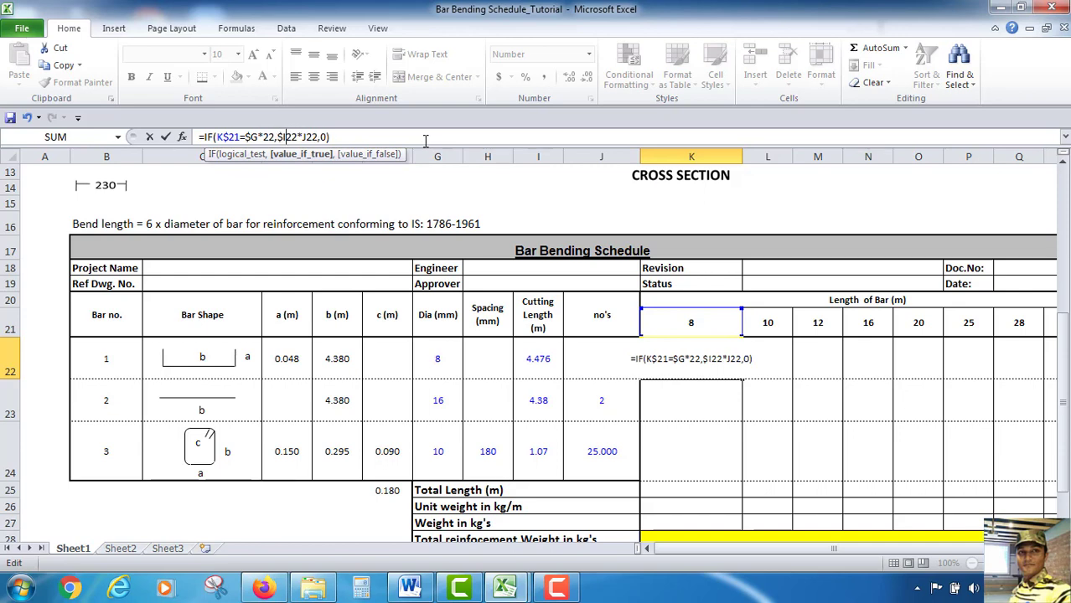
text($)
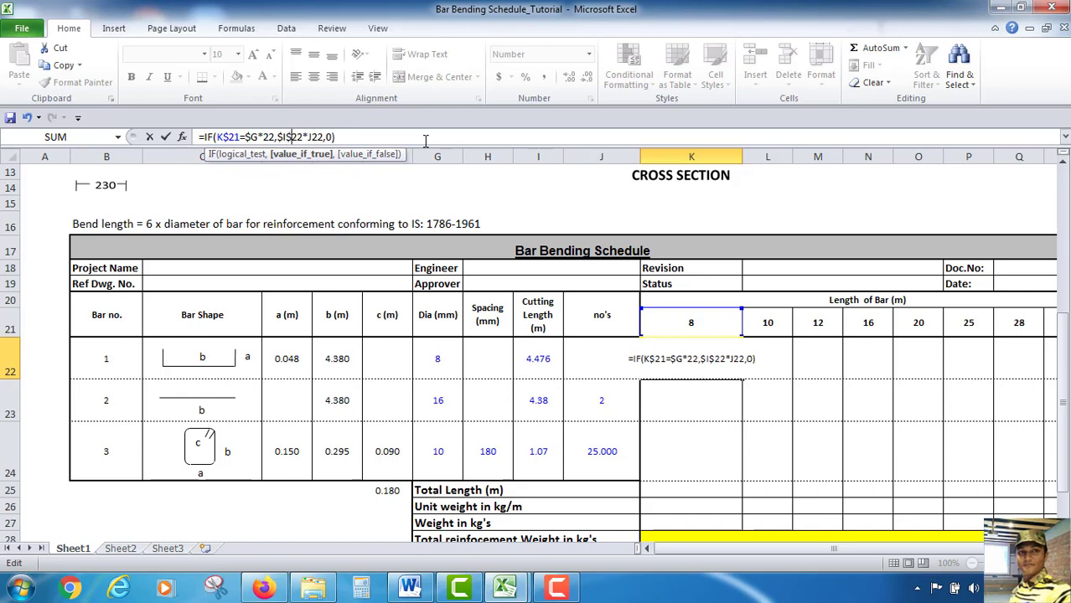
text($)
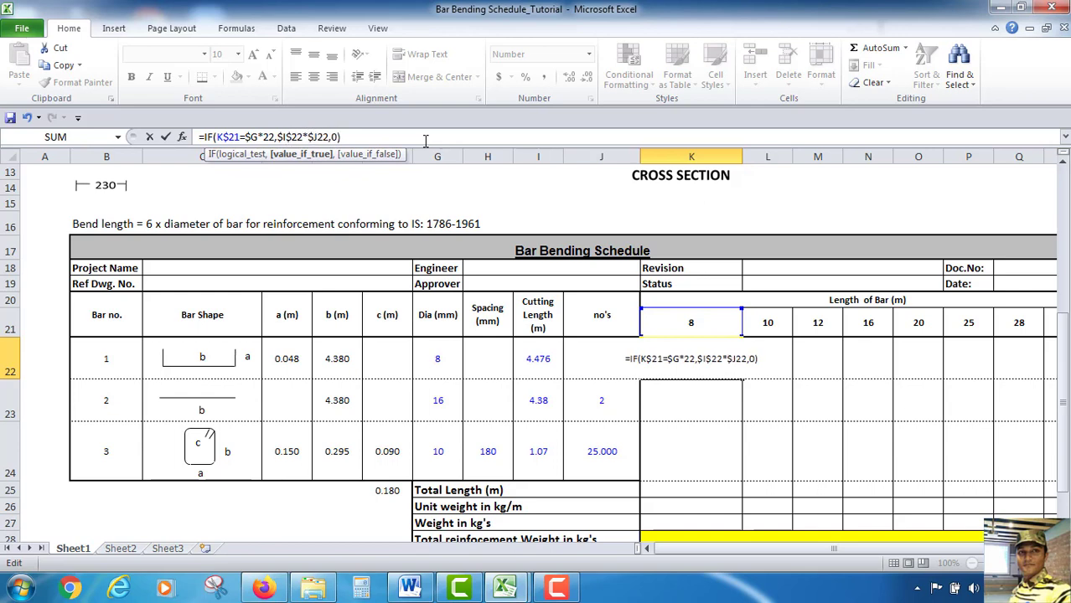
text($)
key(Return)
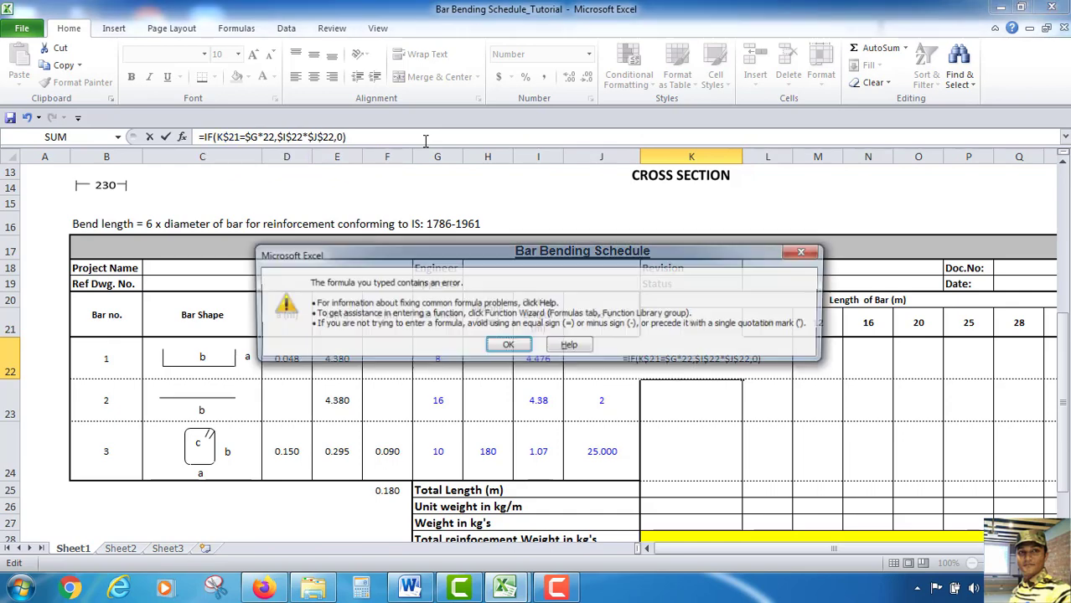
click(506, 348)
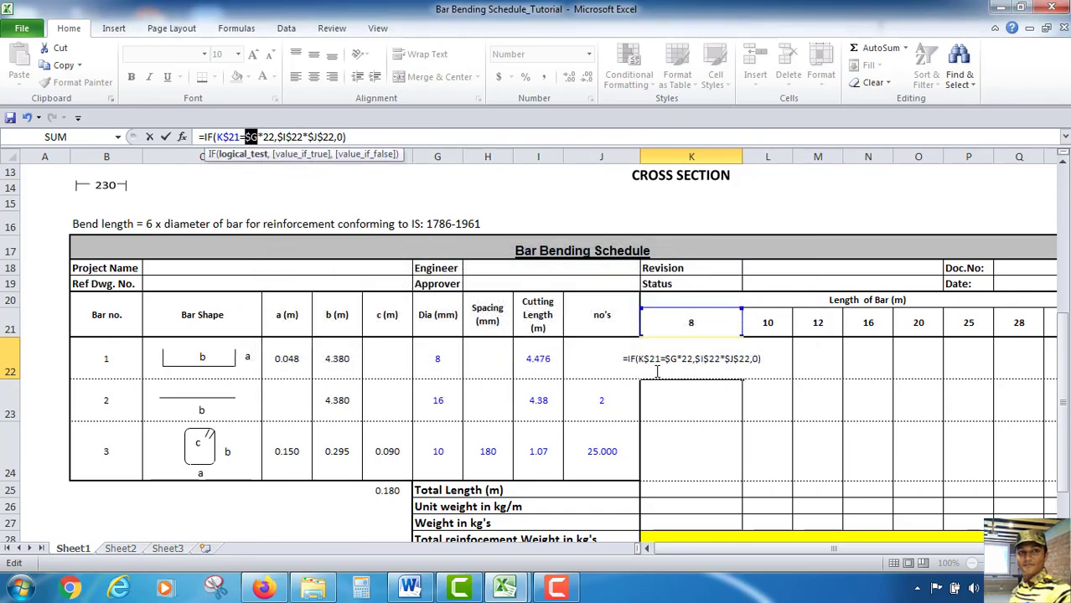
click(247, 136)
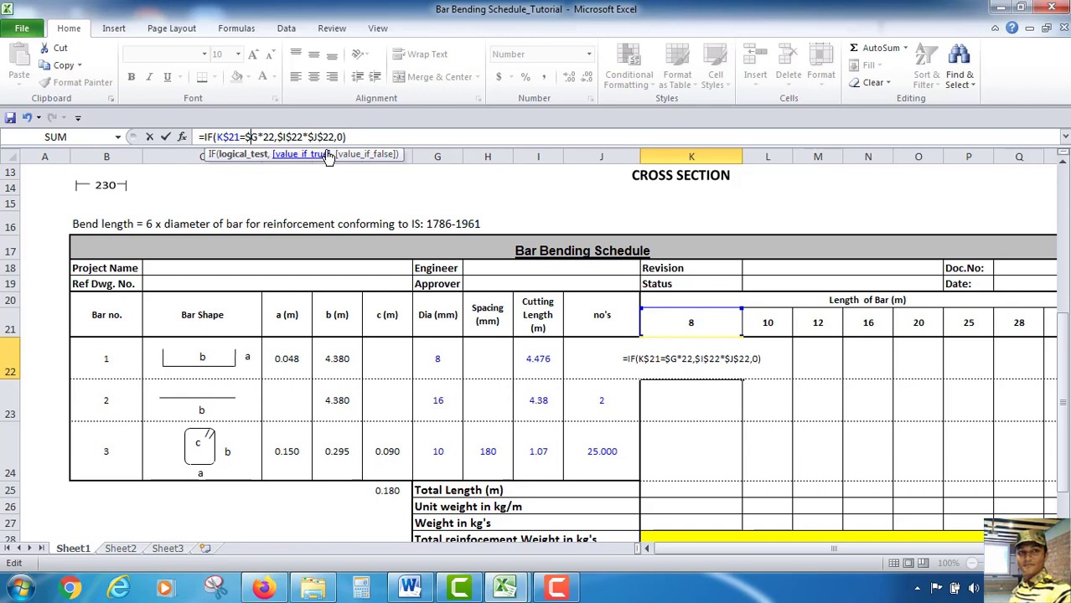
key(ctrl+Return)
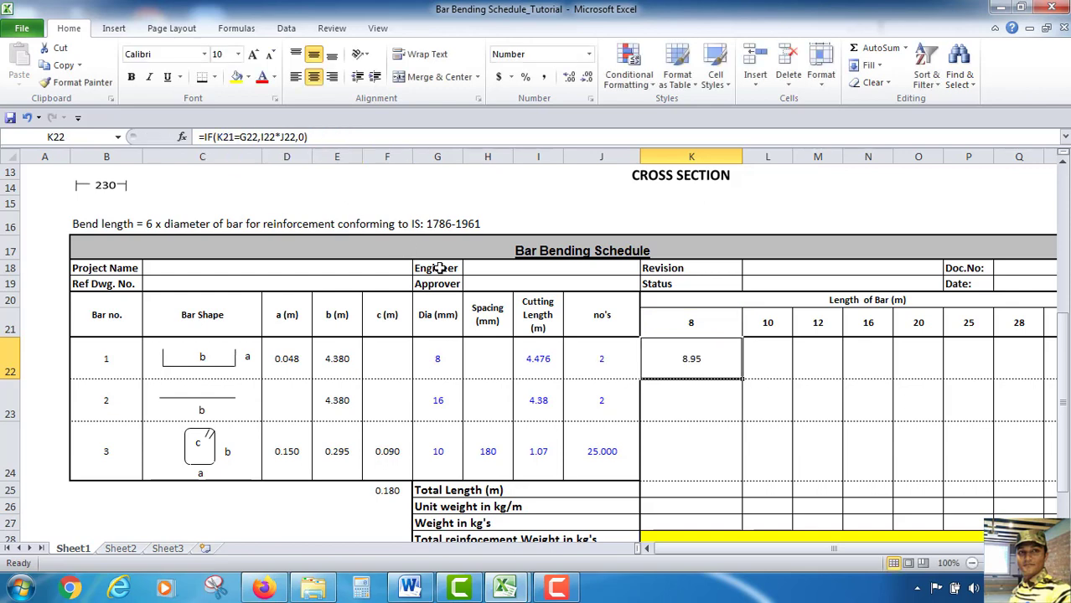
Rewrite bar 1's 8 mm length-of-bar formula with absolute references: =IF(K$21=$G$22,$I$22*$J$22,0)
double_click(687, 366)
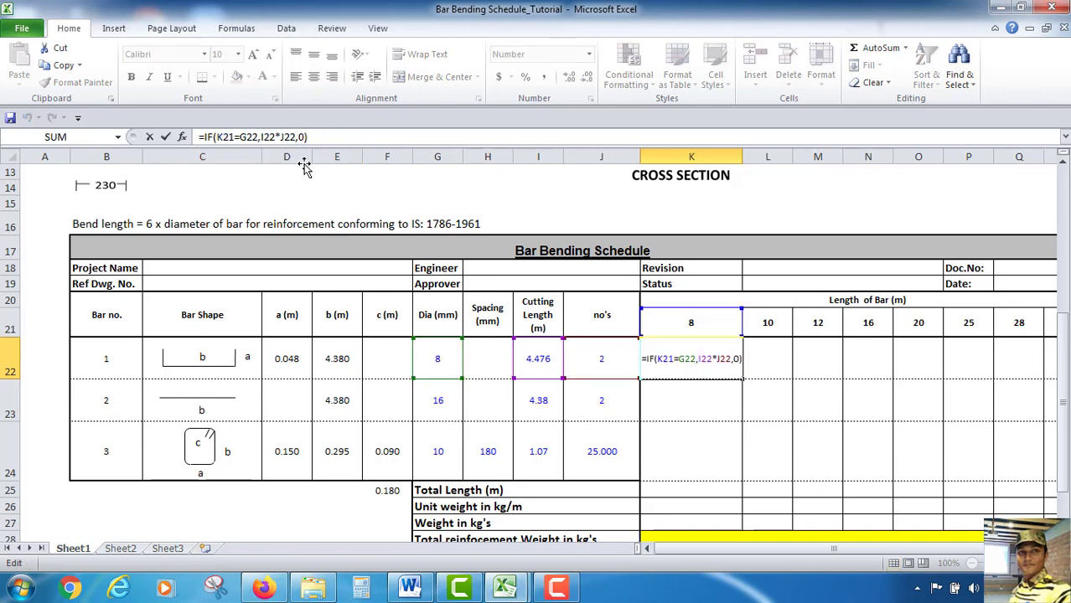
click(316, 138)
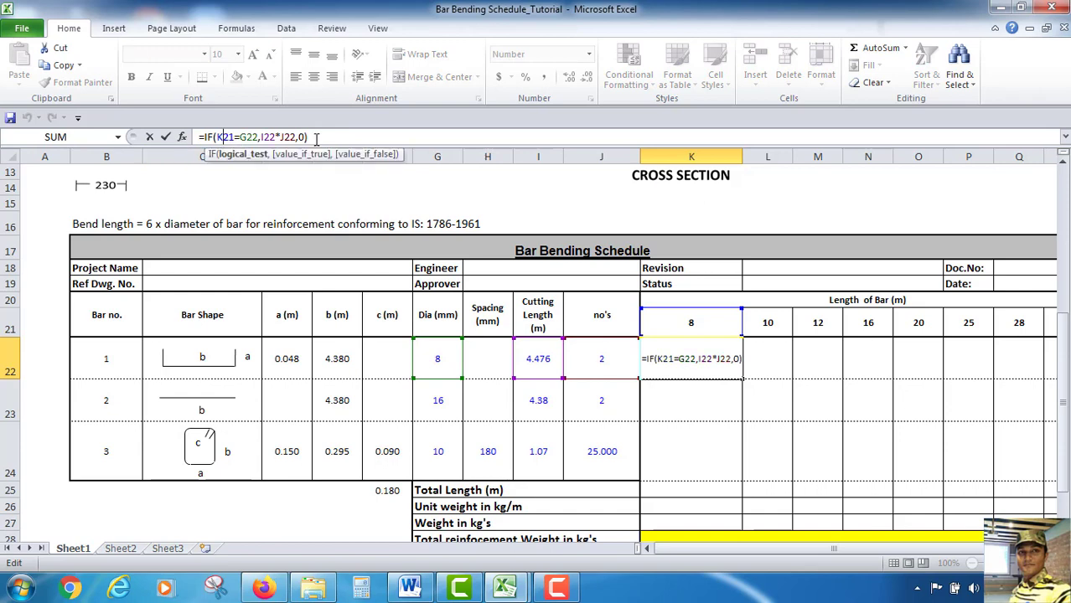
text($)
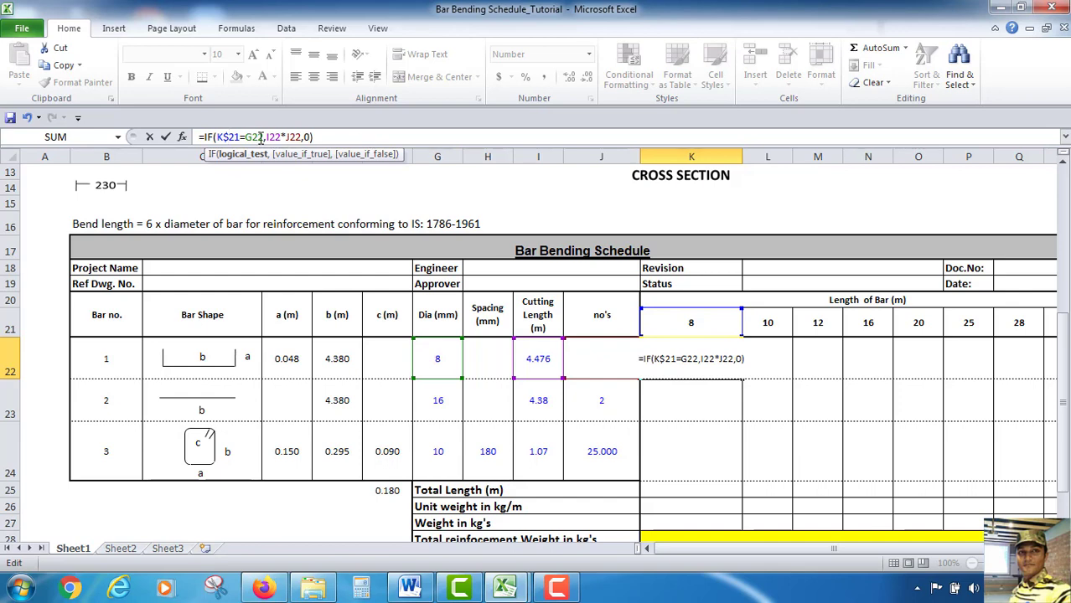
text($G)
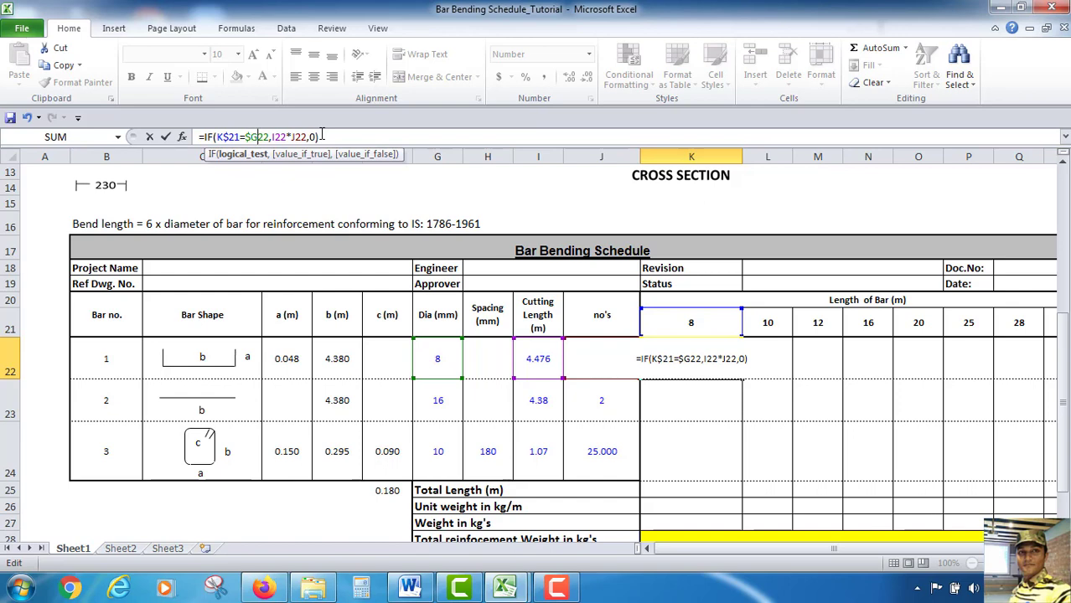
text($)
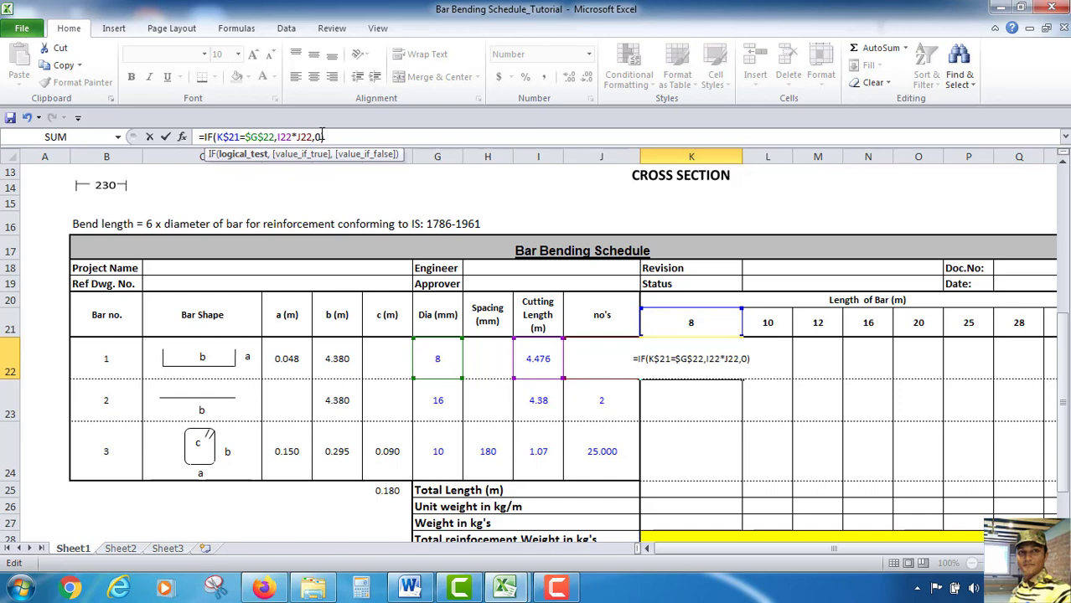
key(Right)
text($)
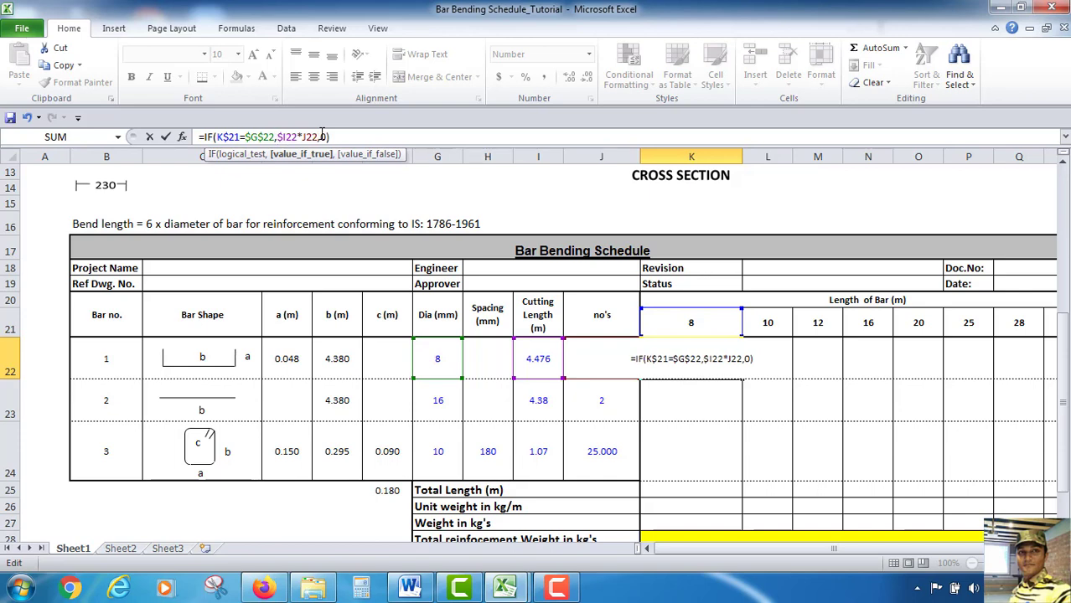
text($)
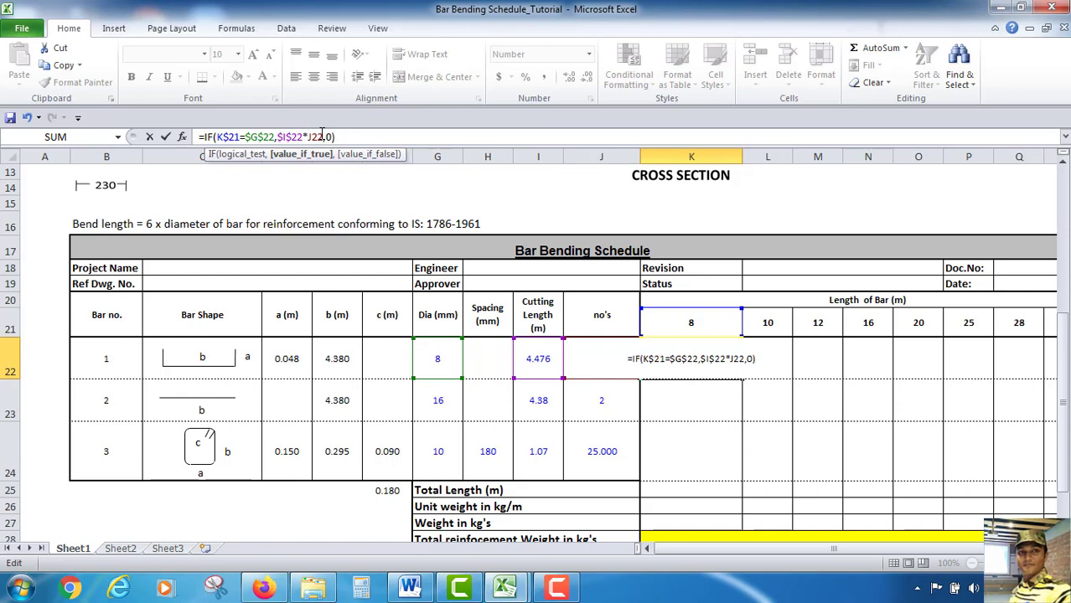
text($)
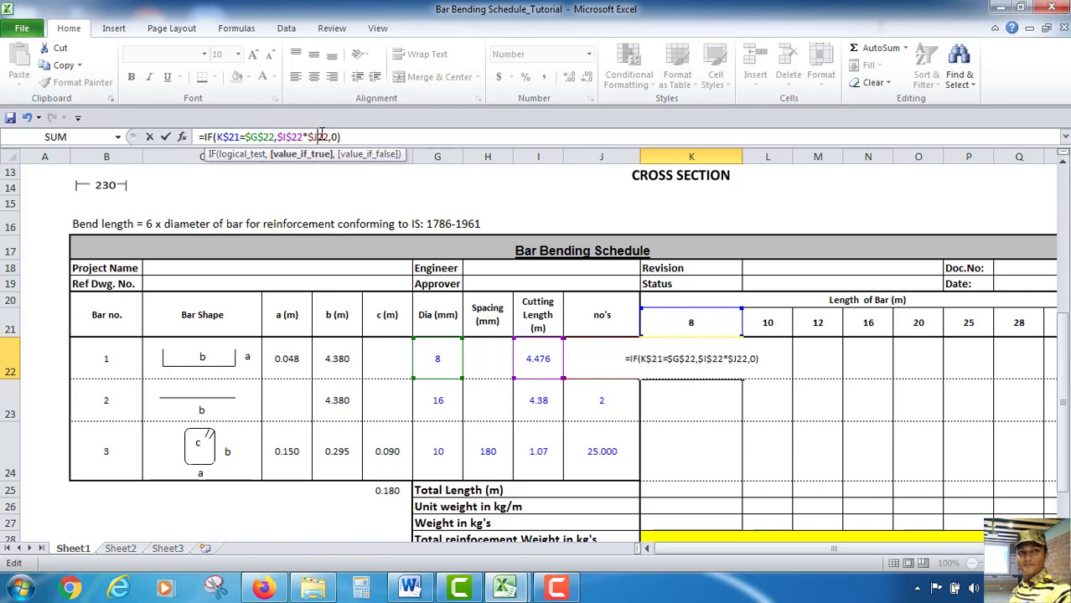
text($)
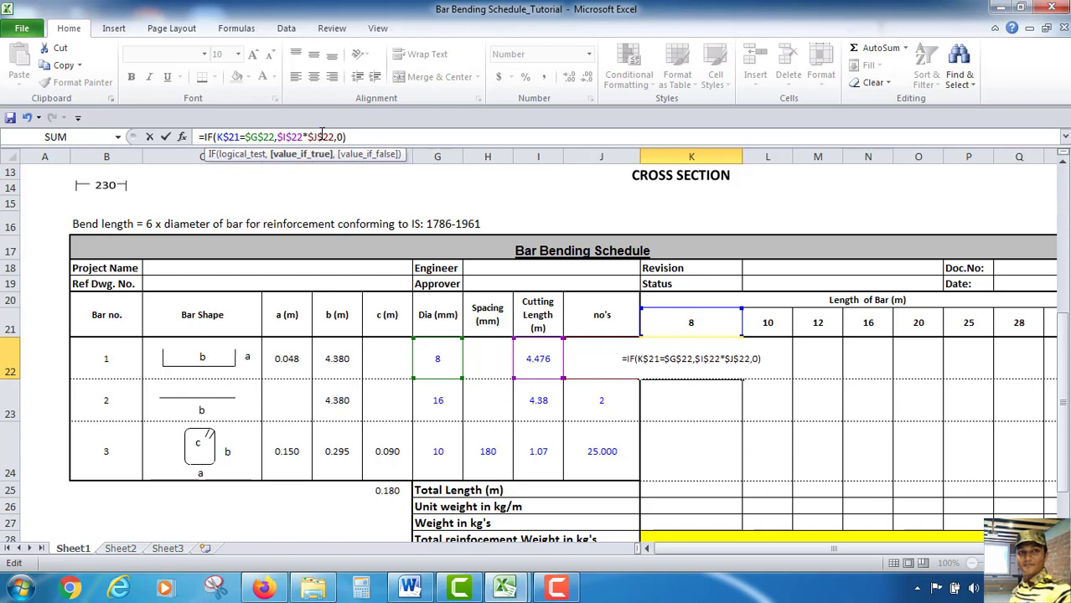
key(Return)
click(683, 349)
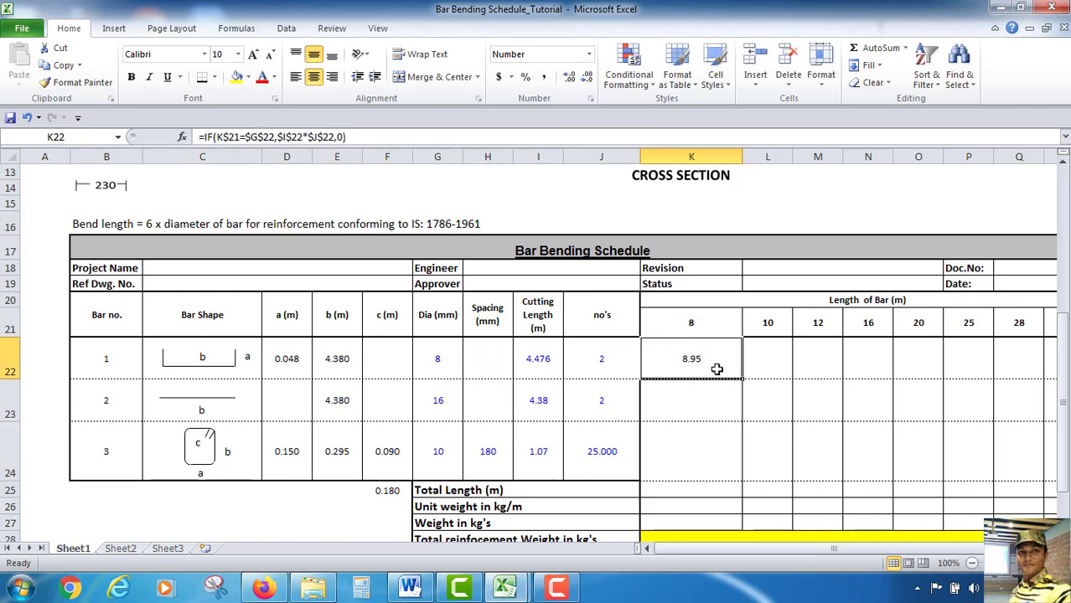
Fill the length-of-bar formula across bar 1's row through the 32 mm column
drag(743, 381, 1067, 387)
drag(969, 380, 969, 382)
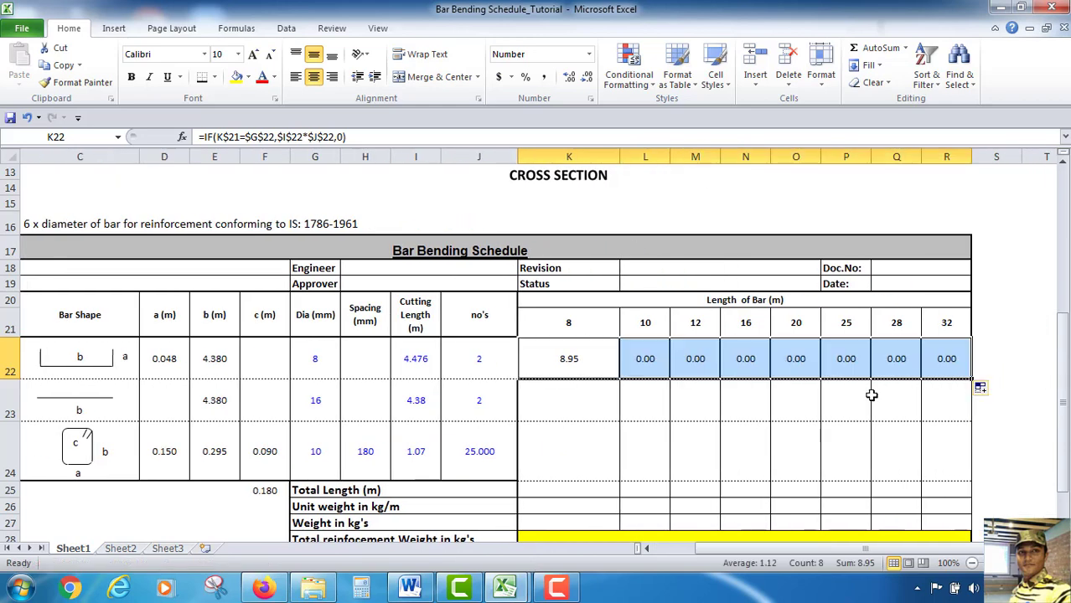
click(829, 409)
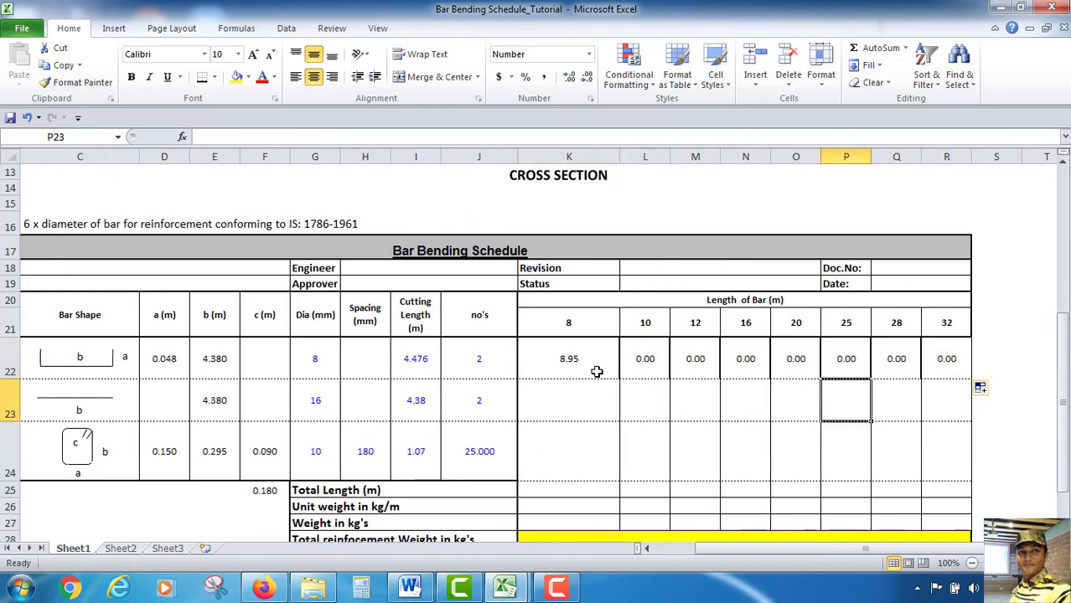
Select 20 mm as bar 1's diameter from the dropdown list
click(311, 364)
click(347, 370)
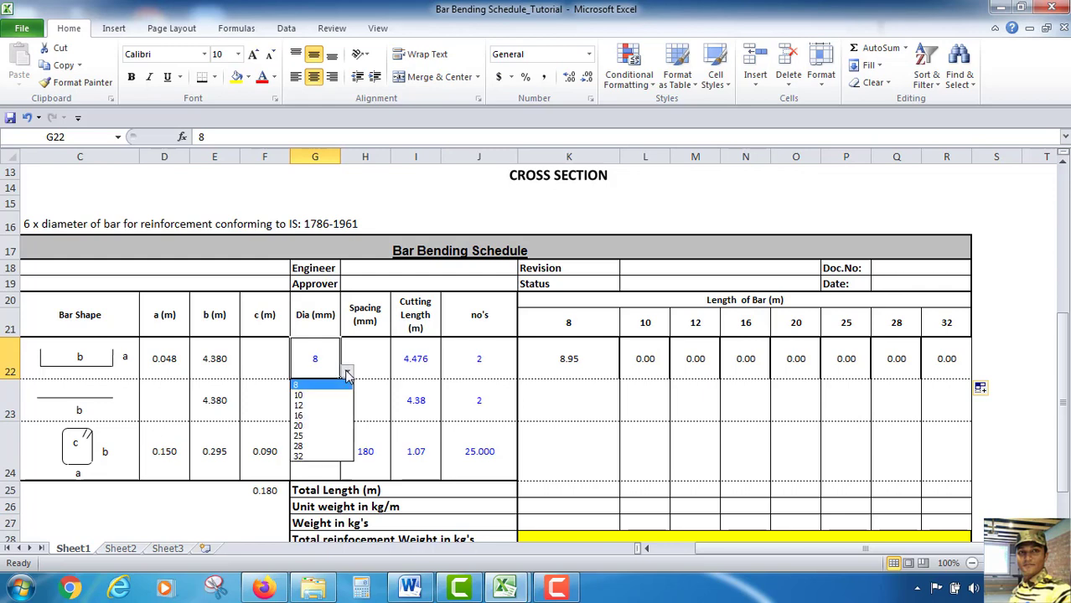
click(312, 426)
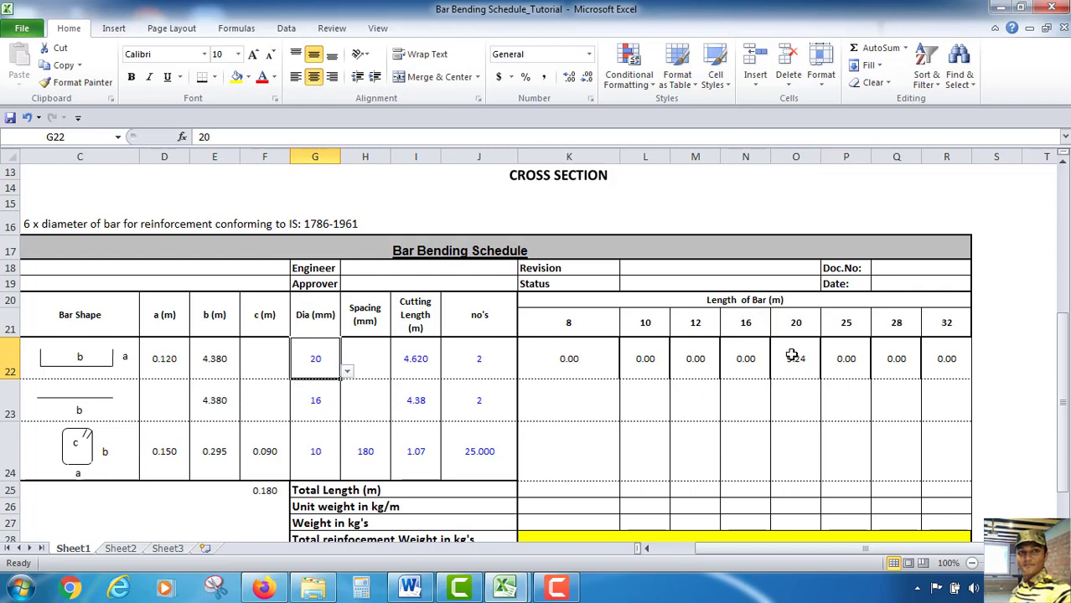
Copy the 8 mm length-of-bar formula down to bar 2's row and repoint it to row 23: =IF(K$21=$G$23,$I$23*$J$23,0)
click(692, 413)
click(578, 368)
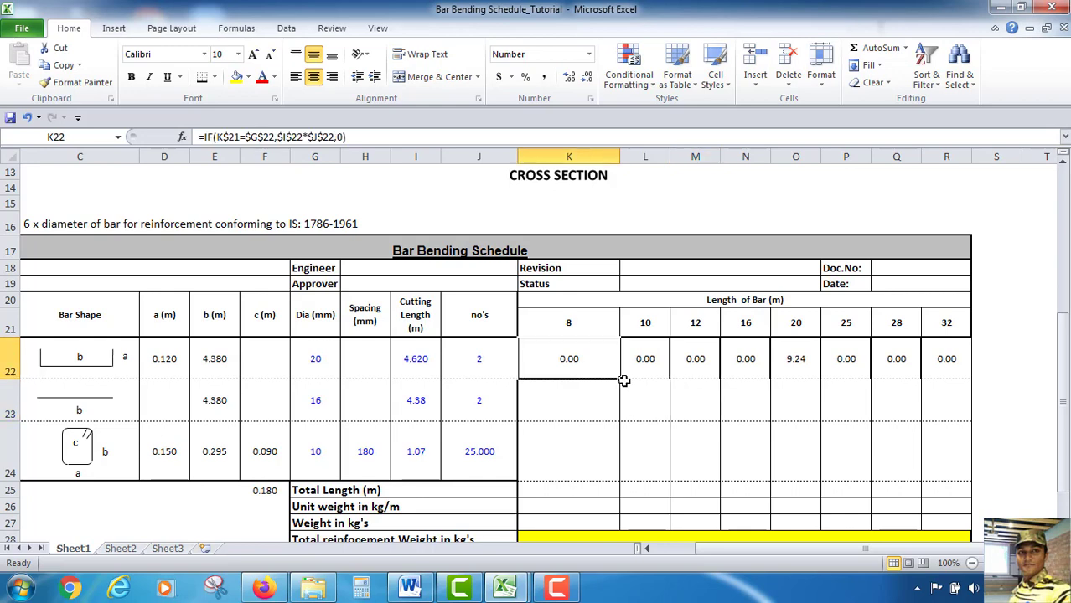
drag(620, 379, 620, 417)
double_click(577, 401)
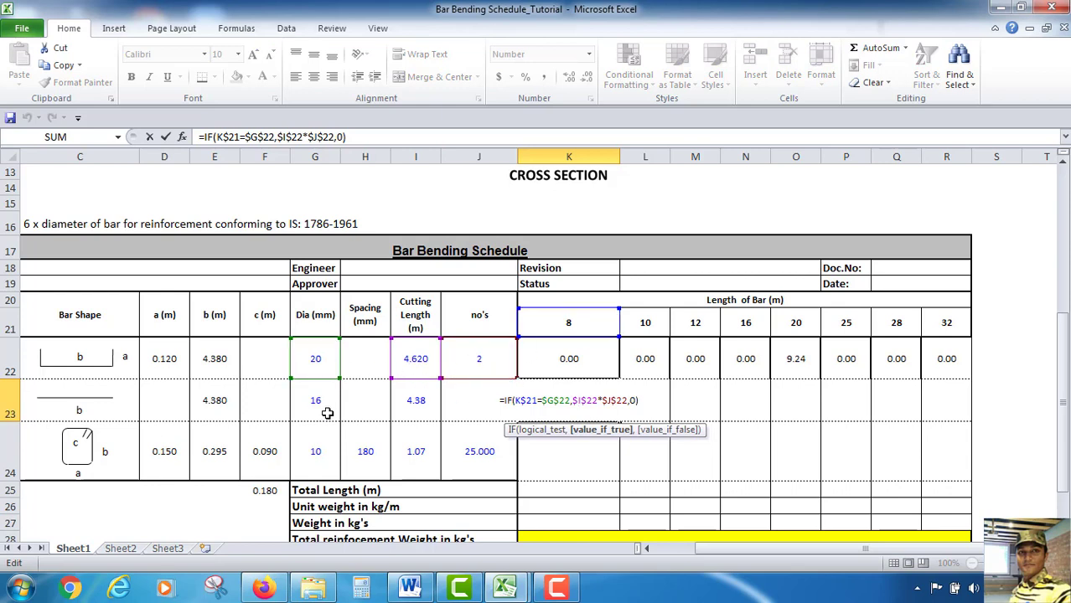
drag(320, 381, 321, 423)
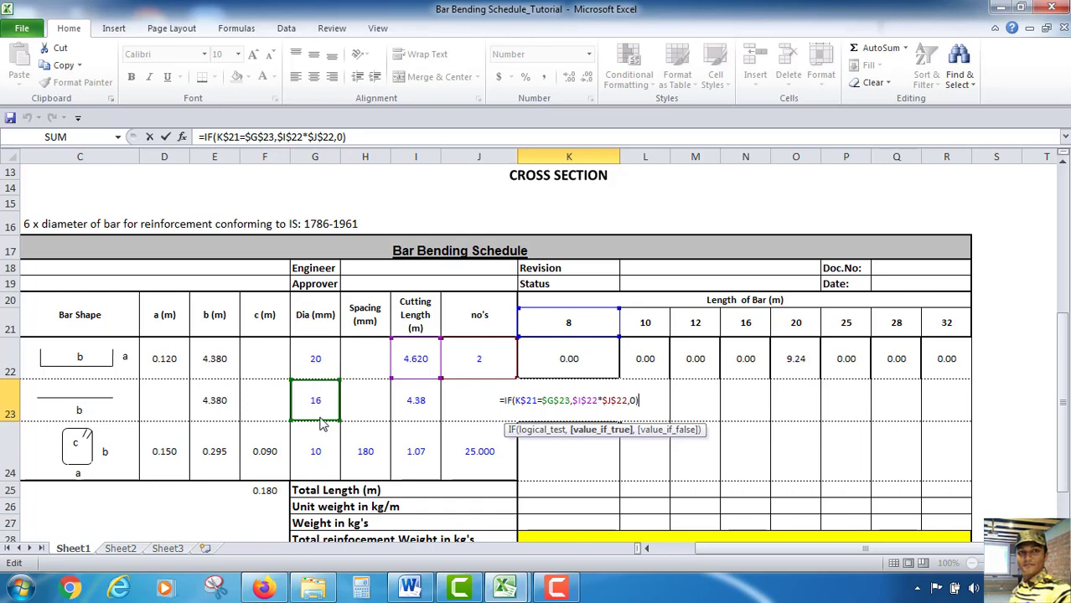
drag(416, 379, 417, 463)
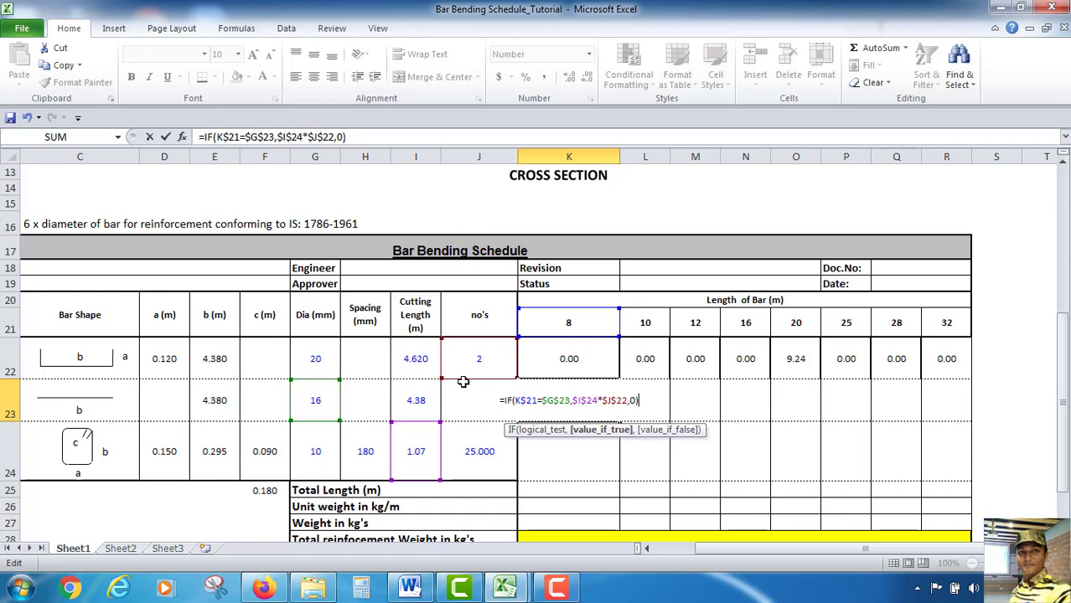
drag(419, 425, 416, 384)
drag(481, 403, 483, 419)
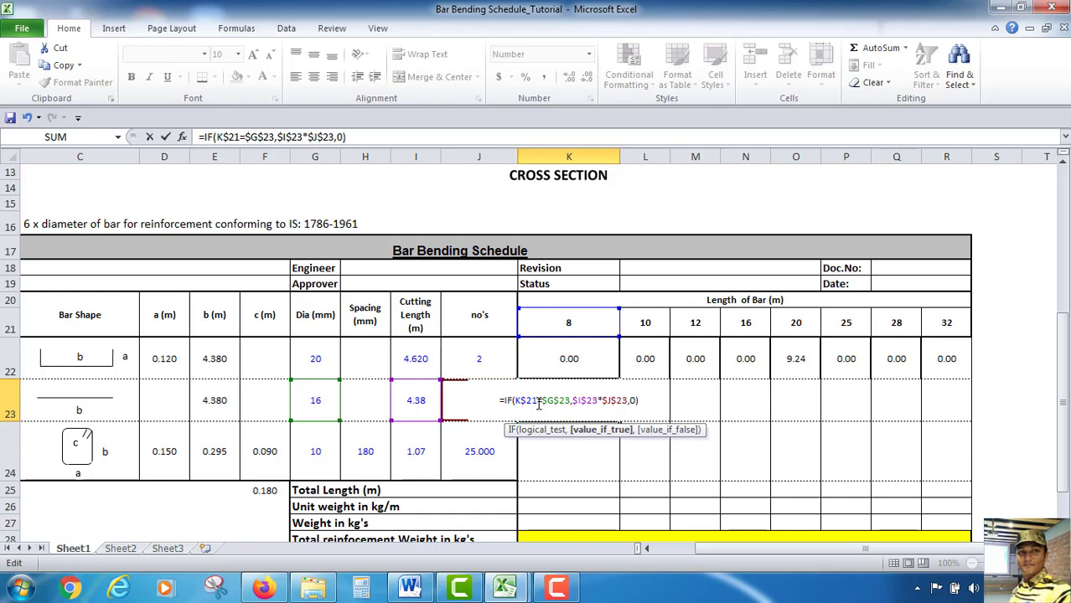
key(Return)
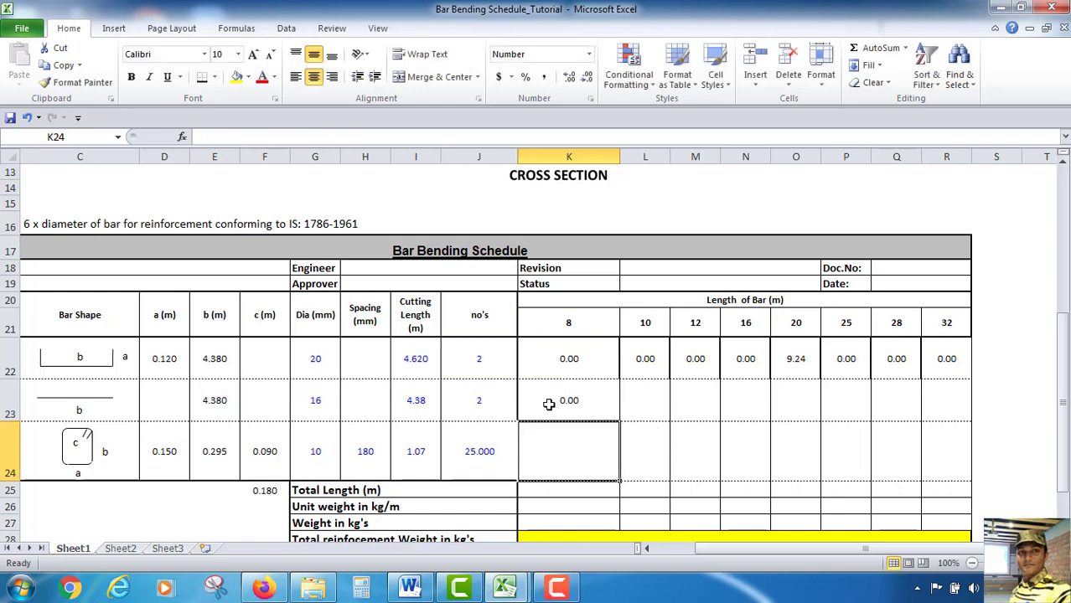
Fill bar 2's length-of-bar formula across its row through the 32 mm column
click(549, 404)
drag(618, 419, 953, 417)
Copy the 8 mm formula down to bar 3's row and repoint it to row 24: =IF(K$21=$G$24,$I$24*$J$24,0)
click(570, 452)
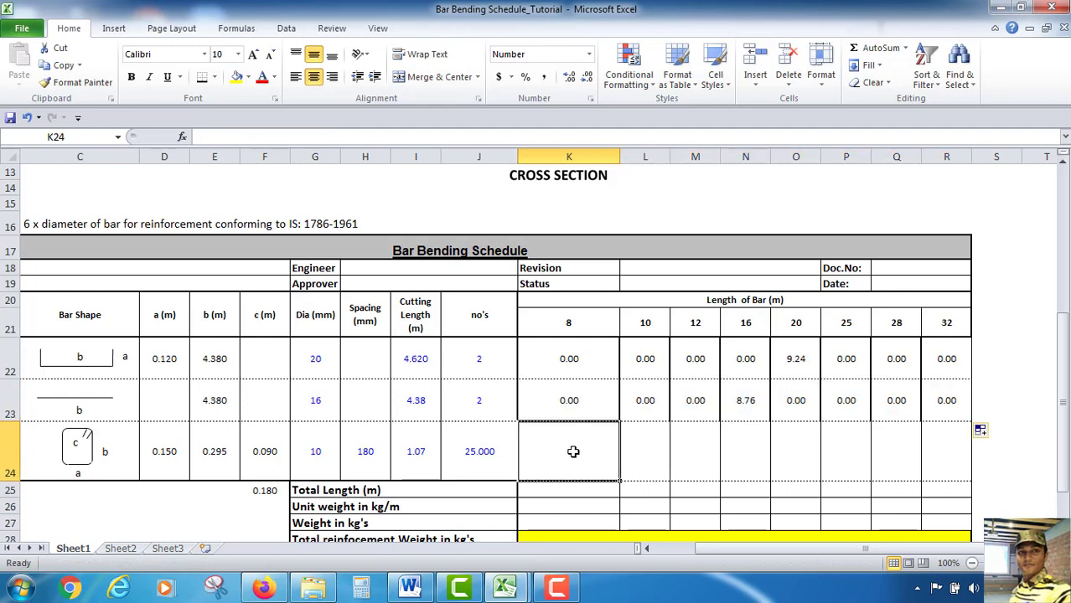
click(591, 411)
drag(620, 421, 619, 457)
click(584, 457)
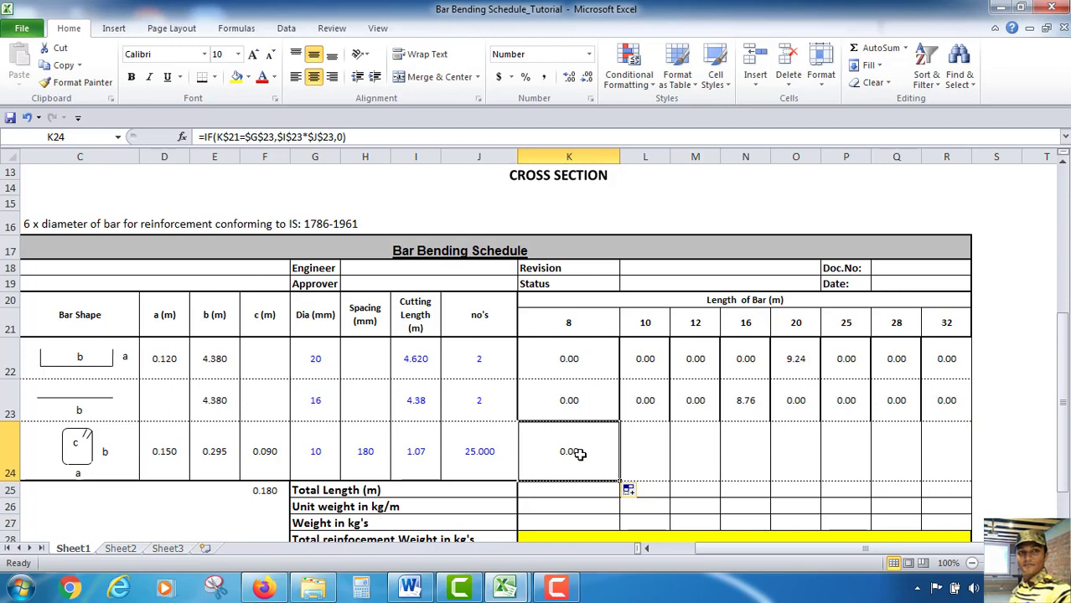
double_click(580, 454)
drag(313, 421, 313, 449)
drag(411, 426, 461, 459)
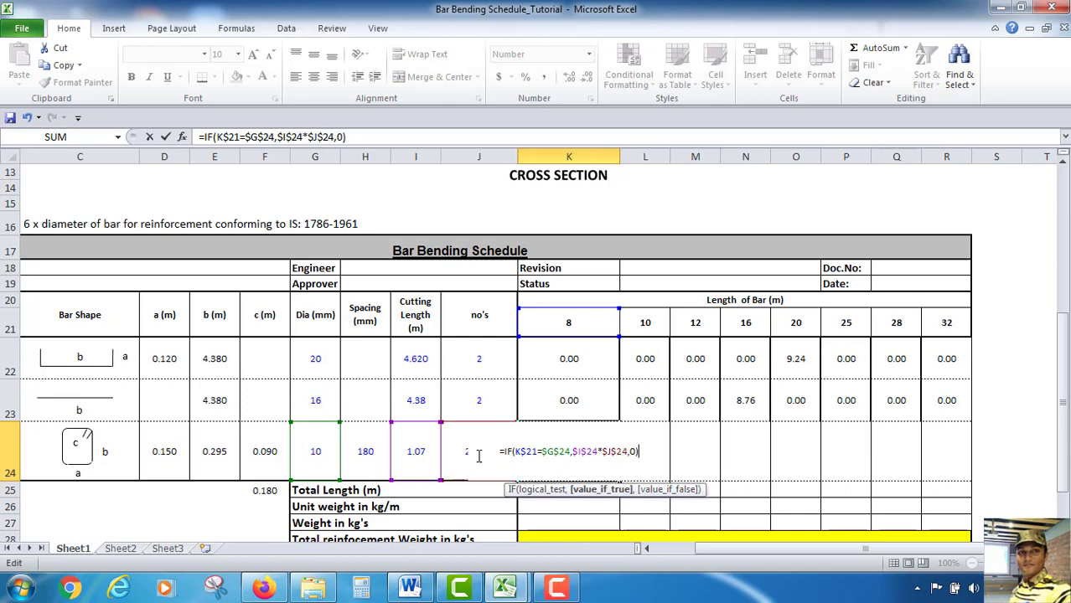
key(Return)
Fill bar 3's length-of-bar formula across its row through the 32 mm column
click(542, 449)
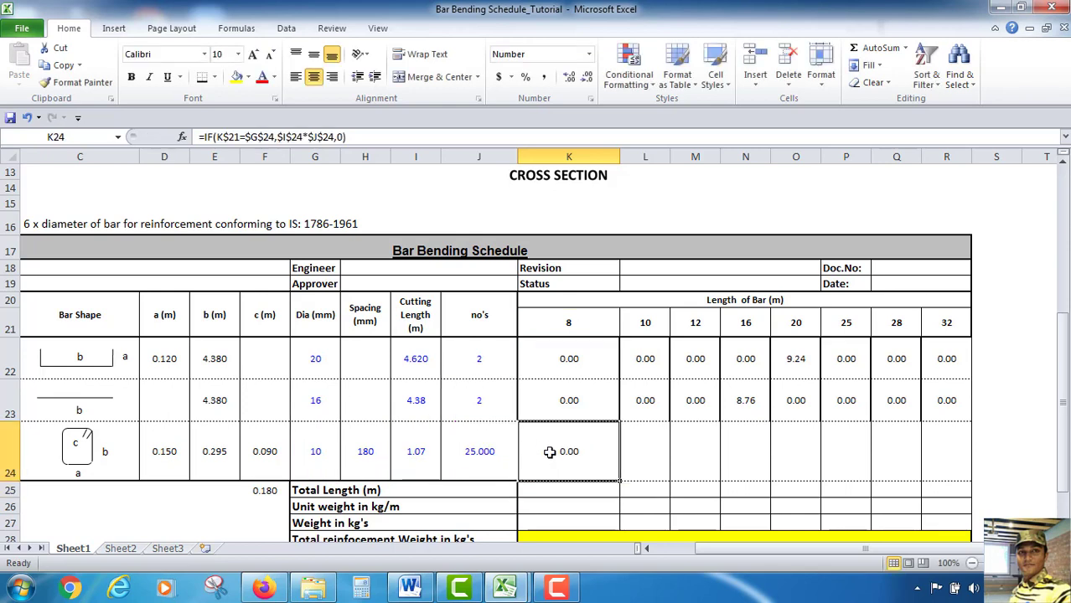
drag(617, 485, 959, 478)
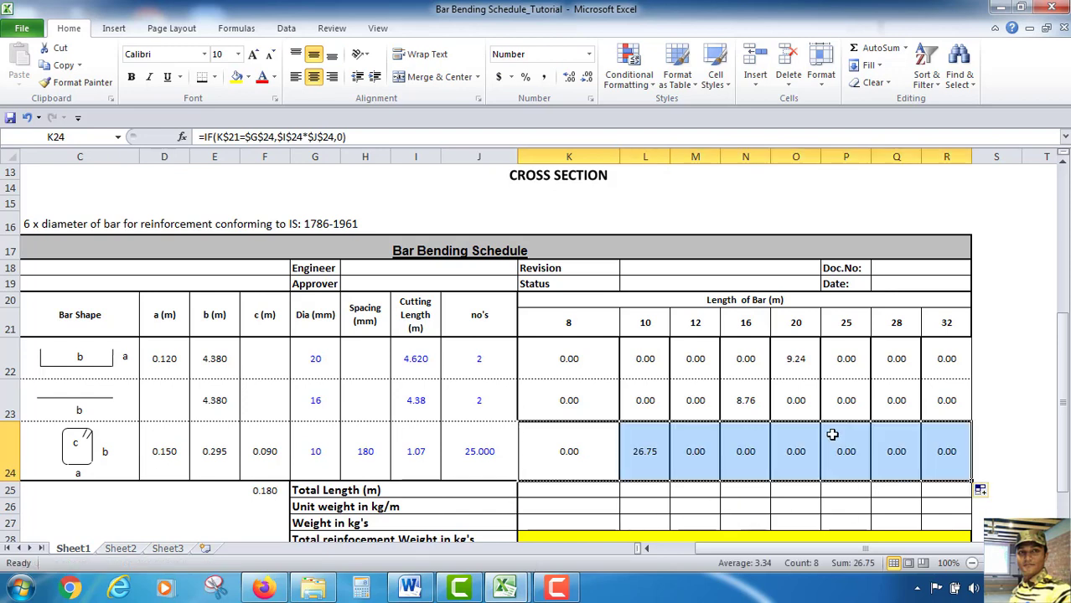
click(1038, 332)
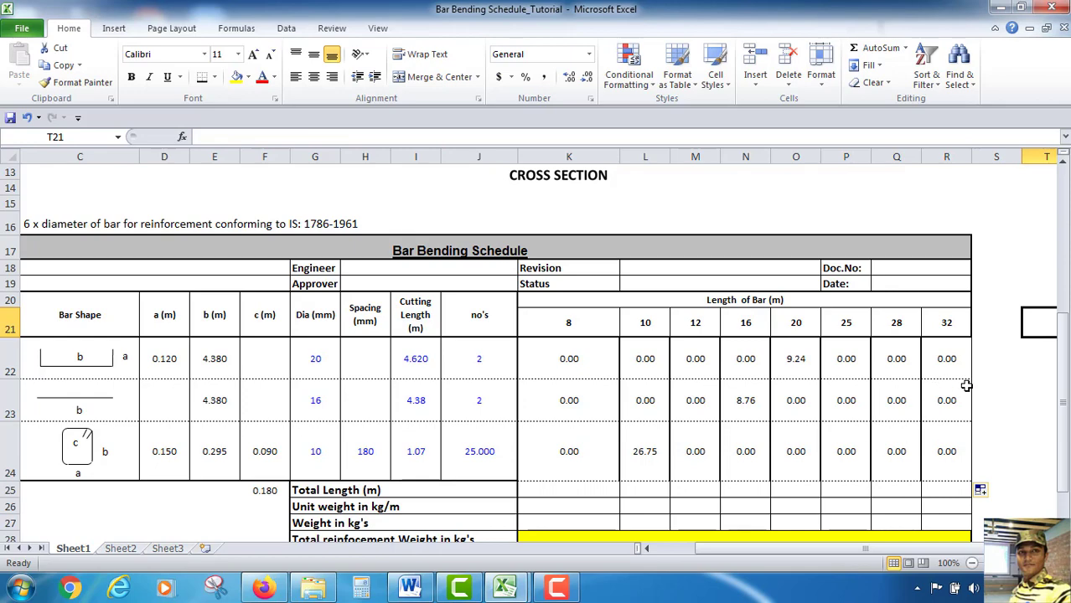
Apply solid vertical inside borders to the length-of-bar cells for all three bars, K22:R24
click(571, 362)
drag(571, 362, 950, 448)
right_click(796, 433)
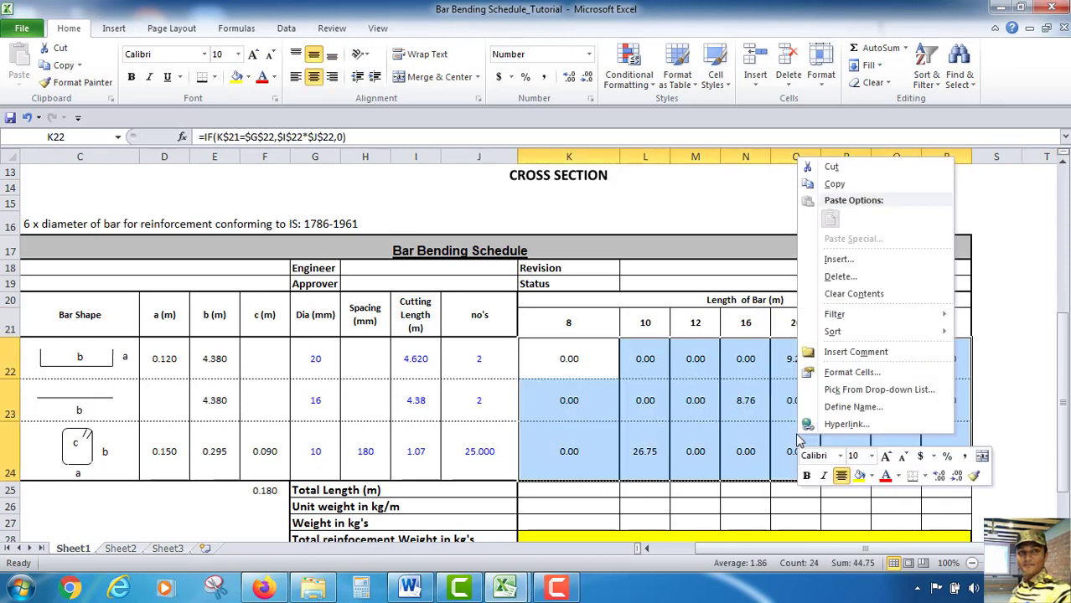
click(847, 371)
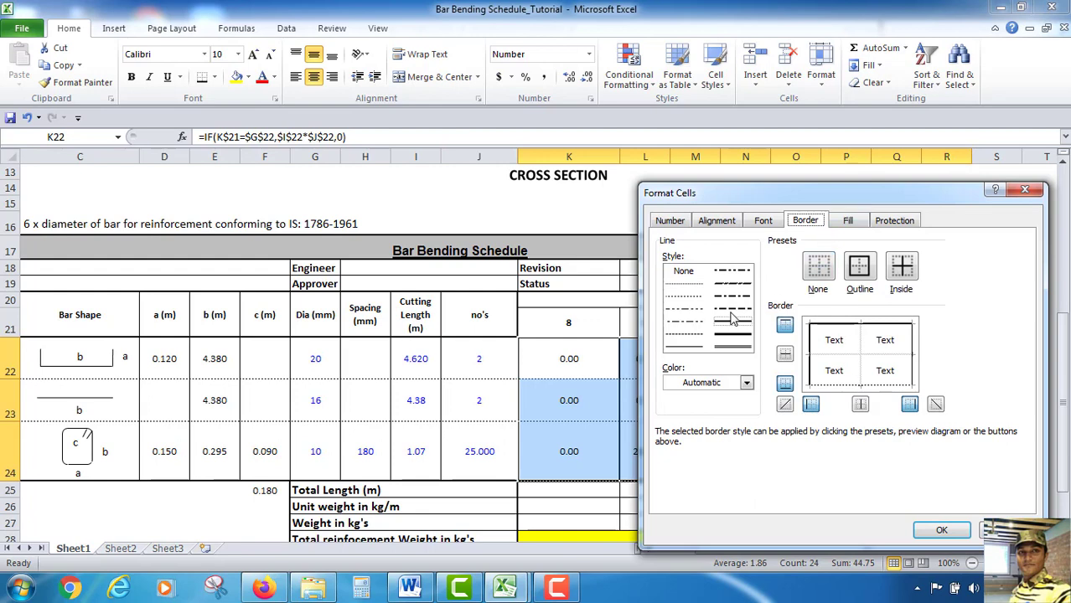
click(684, 346)
click(864, 346)
click(941, 529)
click(733, 502)
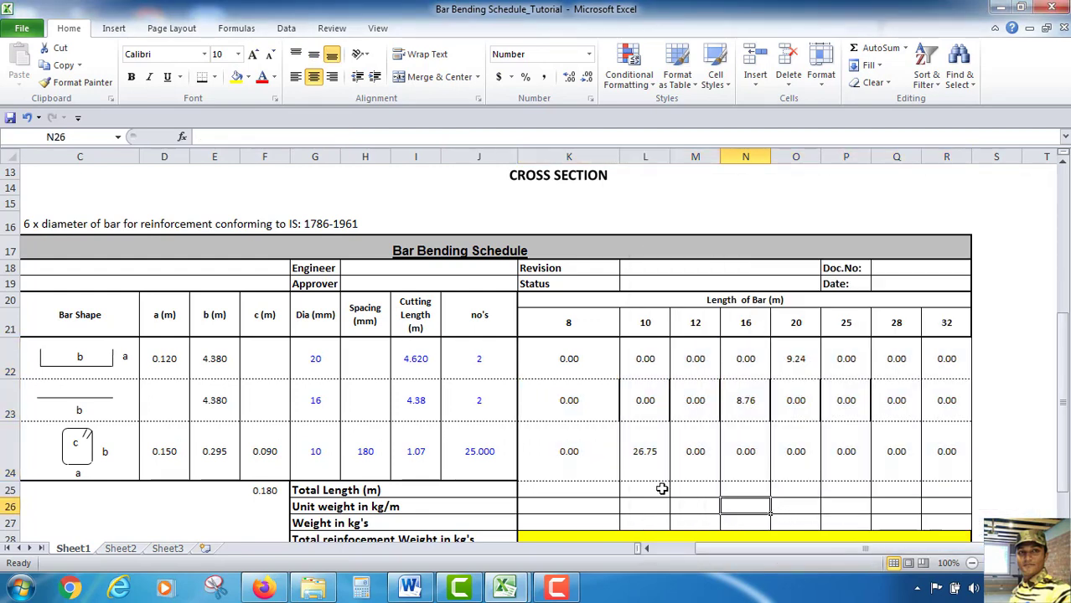
Use Format Painter to copy the 10 mm cell formatting of bar 3 onto bar 2's cells from 10 mm through 28 mm
click(736, 400)
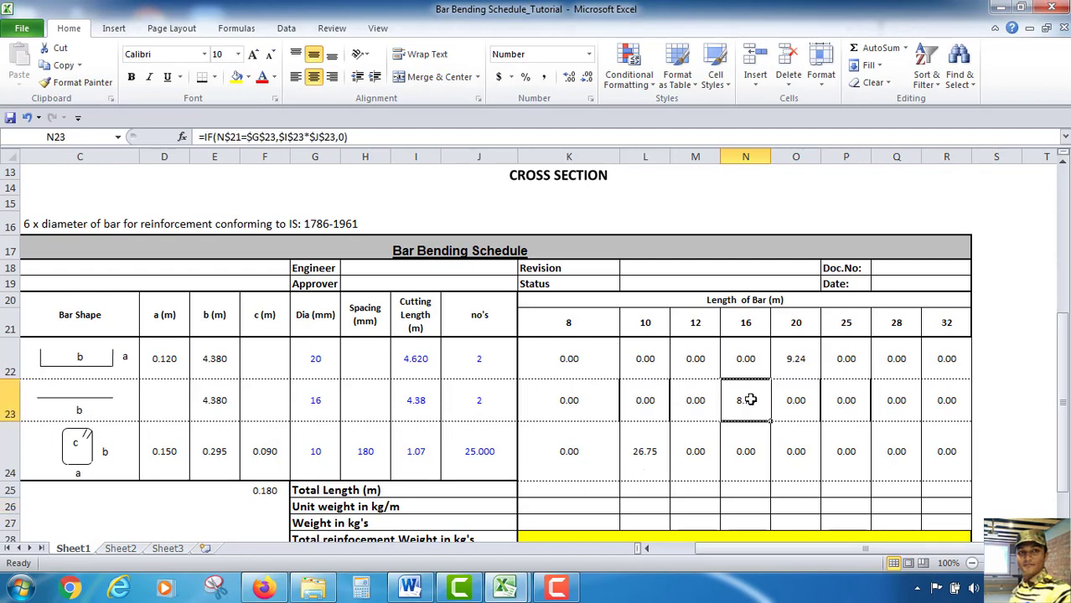
click(644, 454)
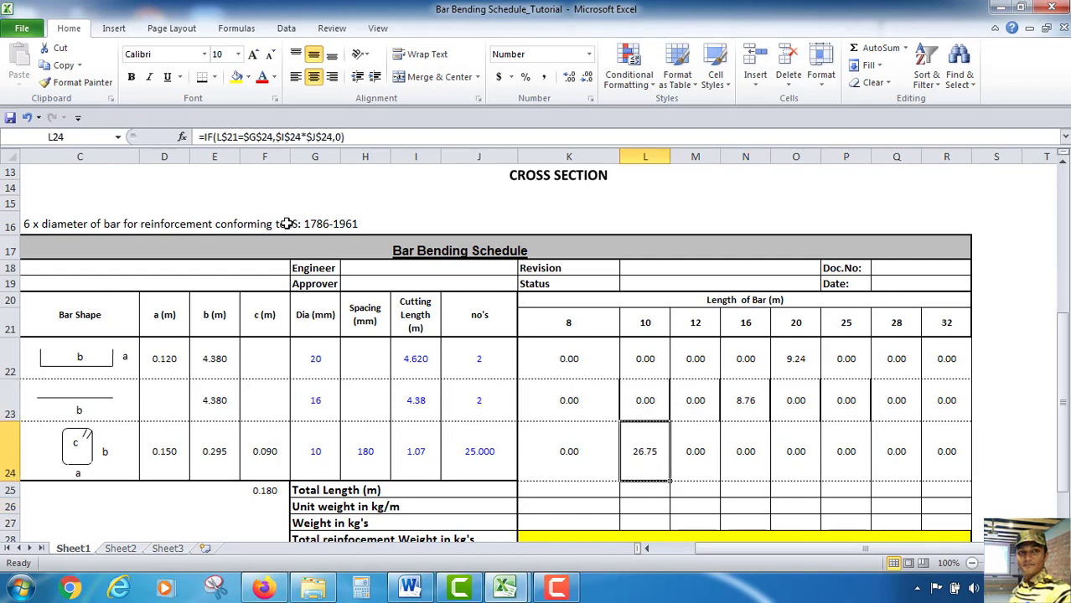
click(75, 82)
click(641, 404)
click(583, 459)
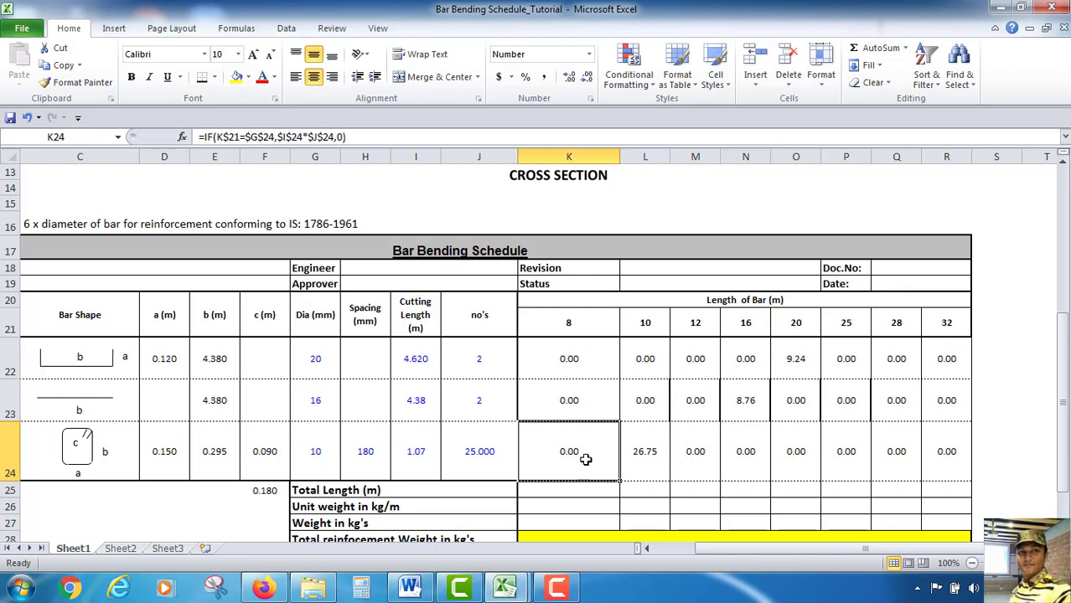
click(642, 440)
click(75, 82)
drag(629, 400, 893, 402)
click(843, 453)
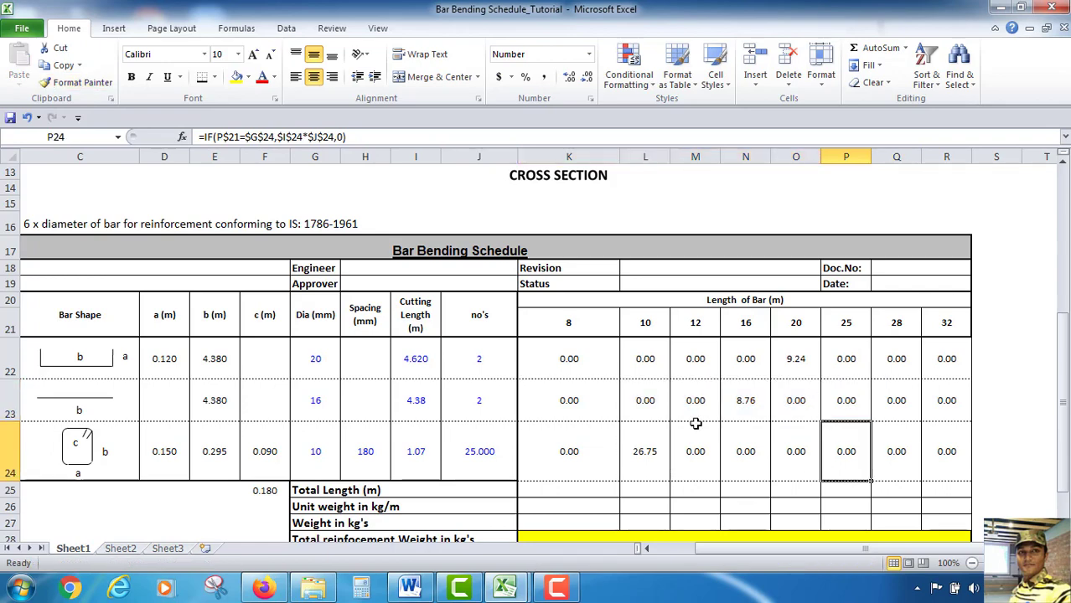
Sum the 8 mm column's bar lengths into the Total Length row and fill the total across to 32 mm
scroll(765, 344, down, 1)
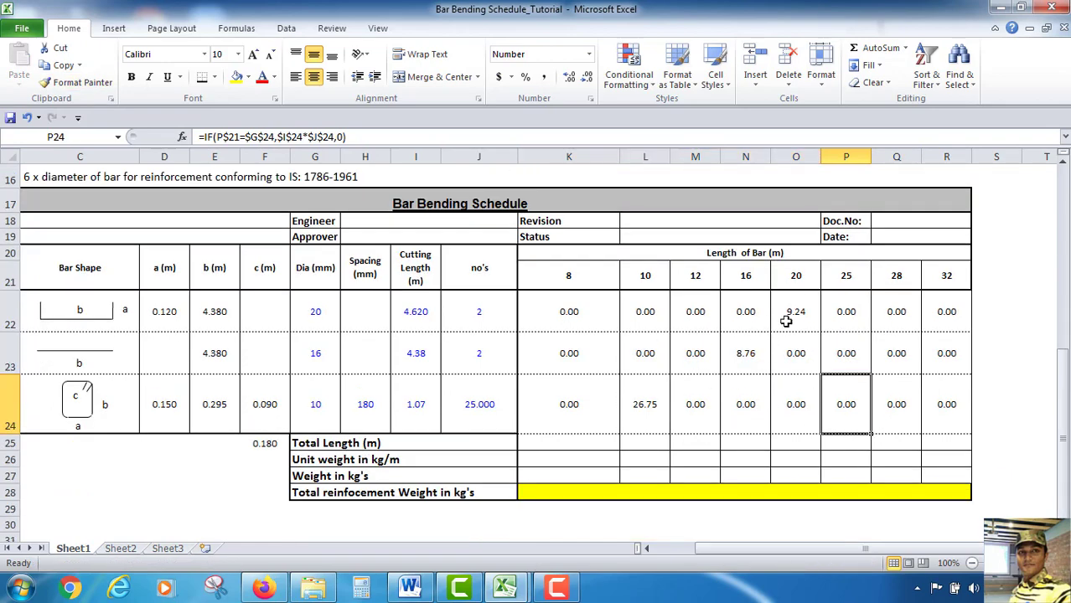
scroll(787, 322, down, 1)
scroll(754, 352, up, 2)
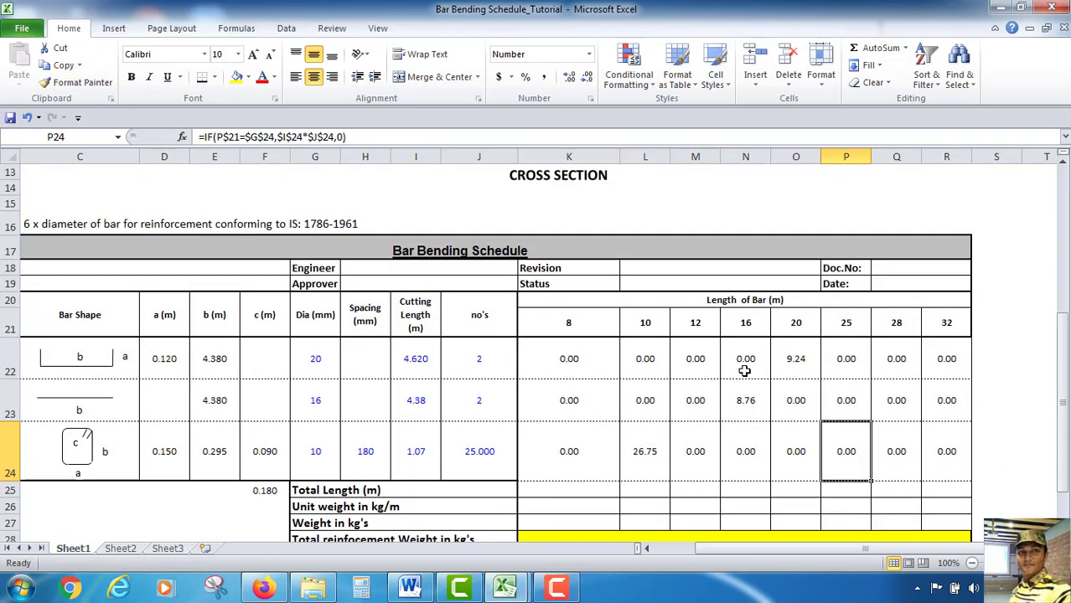
scroll(744, 371, down, 1)
click(553, 417)
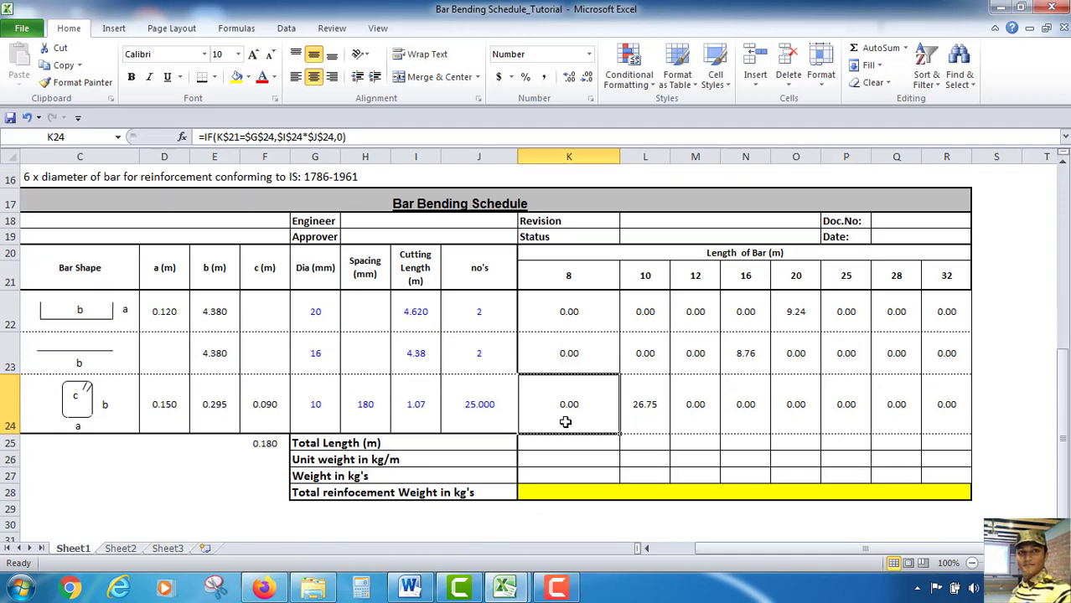
click(560, 442)
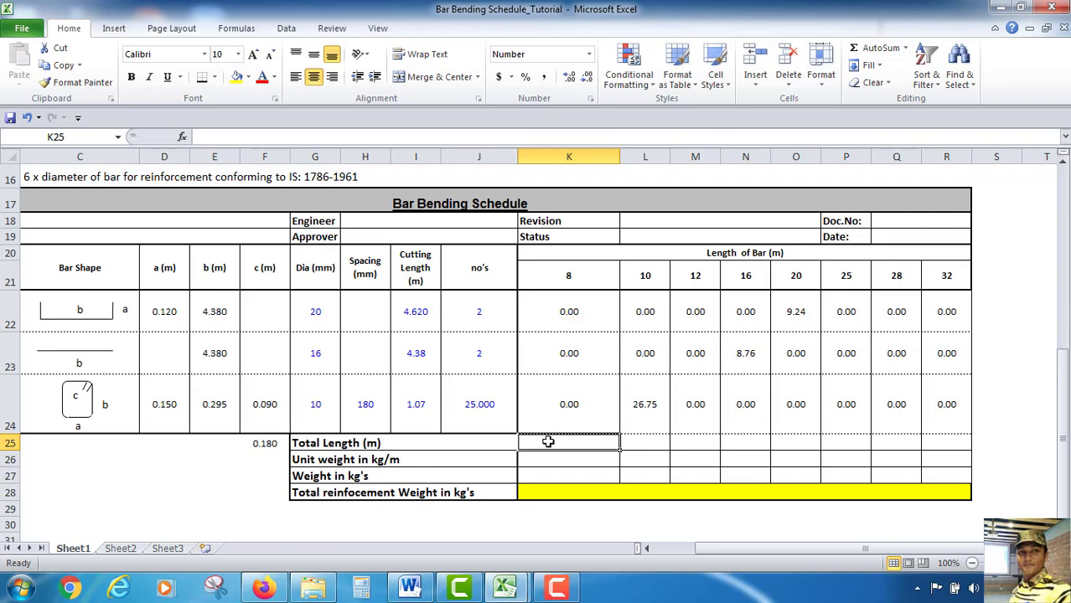
drag(579, 321, 609, 401)
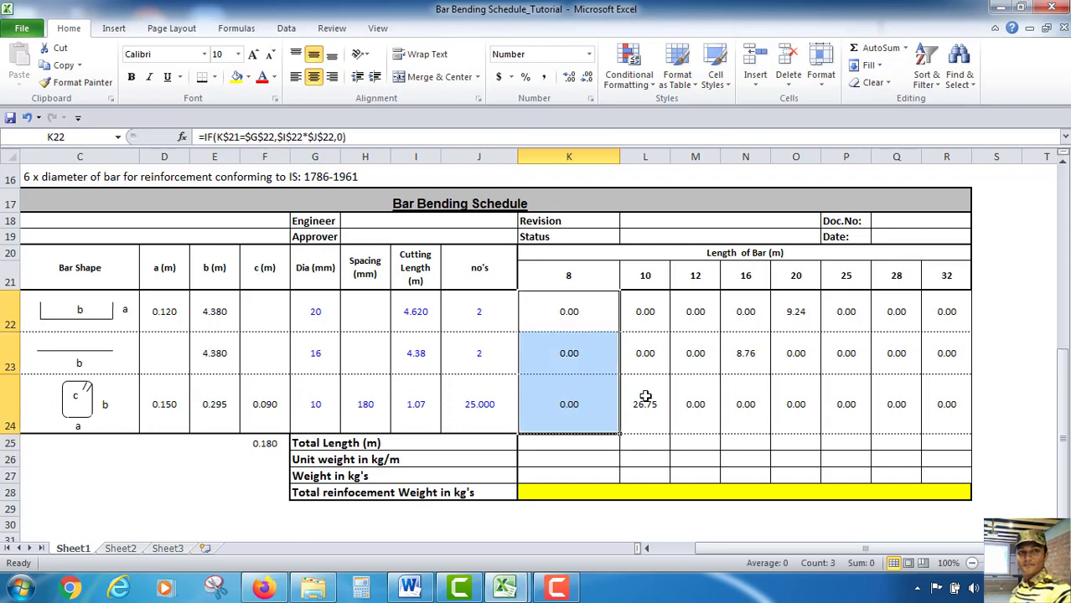
click(878, 48)
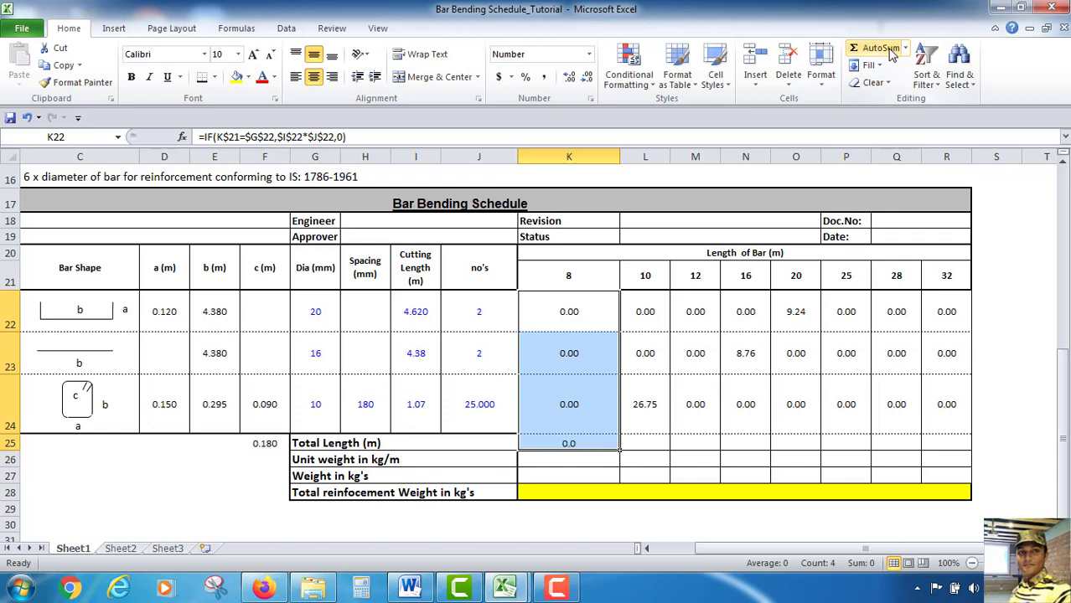
click(580, 448)
drag(621, 450, 974, 452)
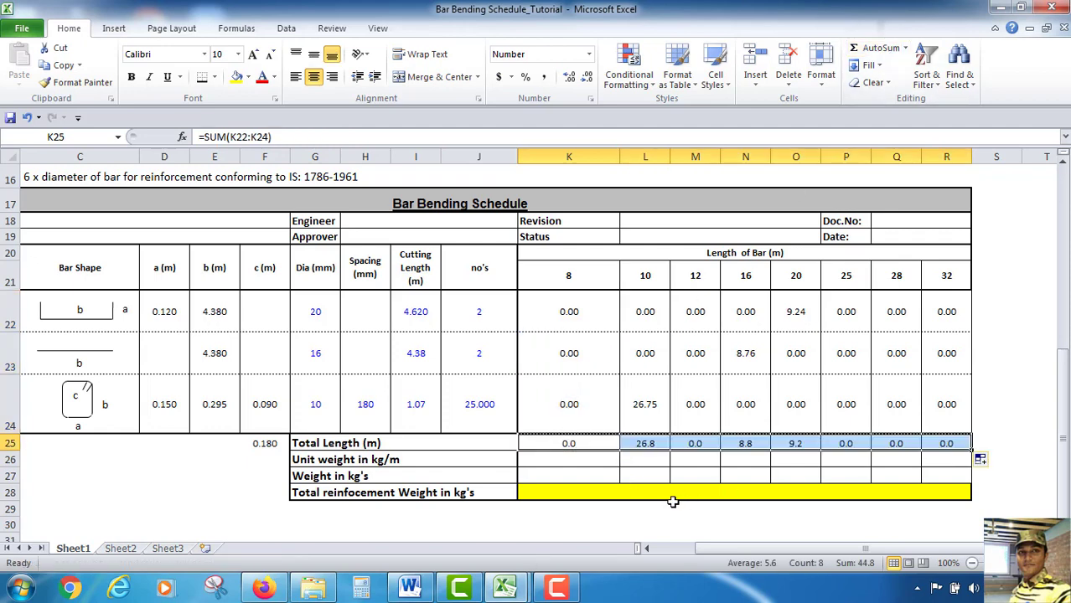
Enter the unit weight formula =K21*K21/162 for 8 mm and fill it across to the 32 mm column
click(566, 460)
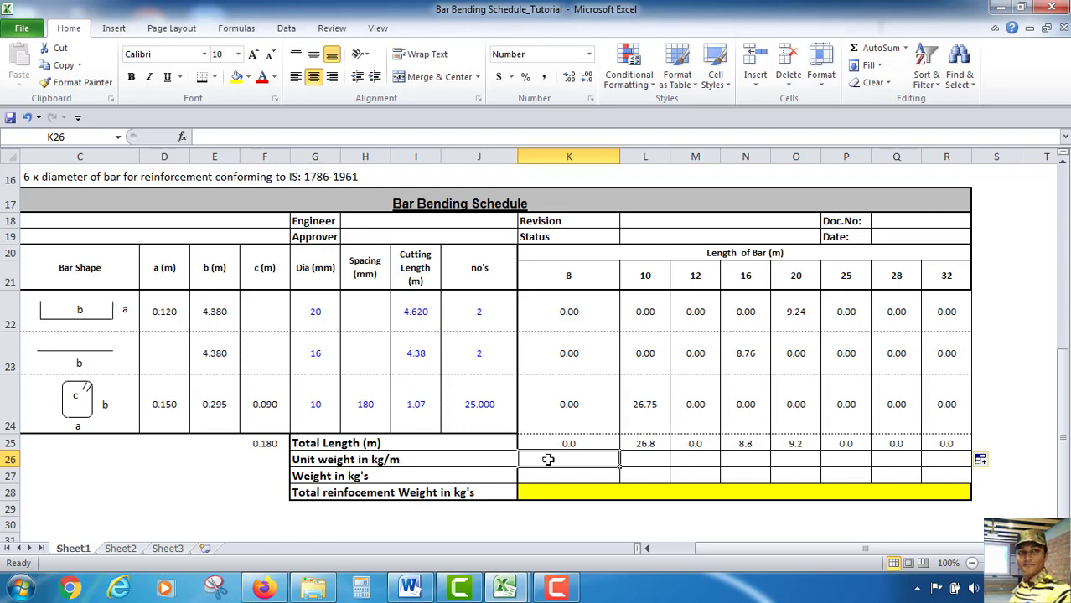
text(=)
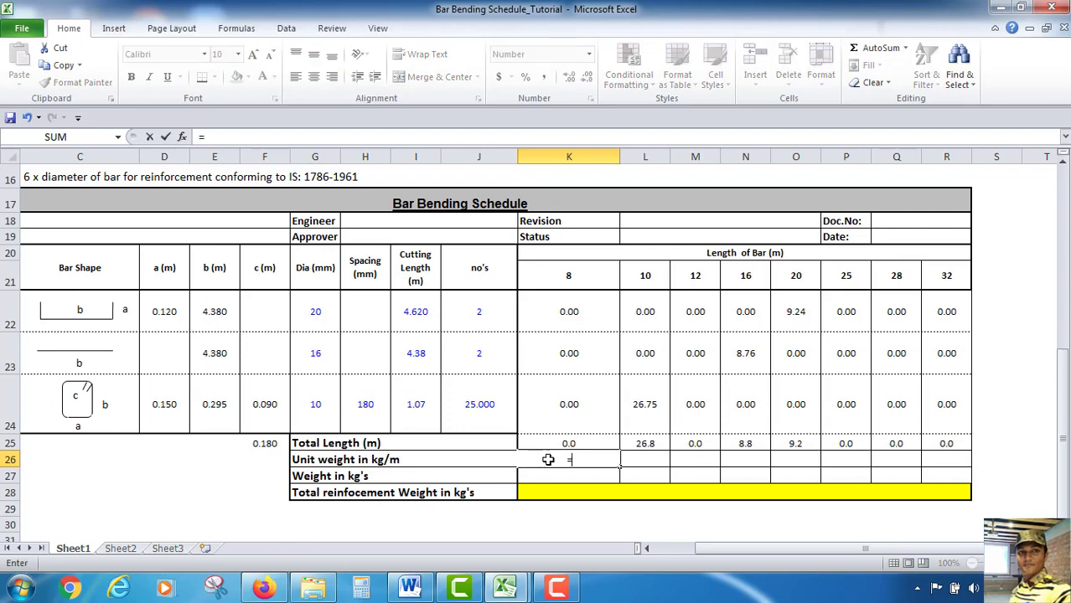
click(570, 277)
text(*)
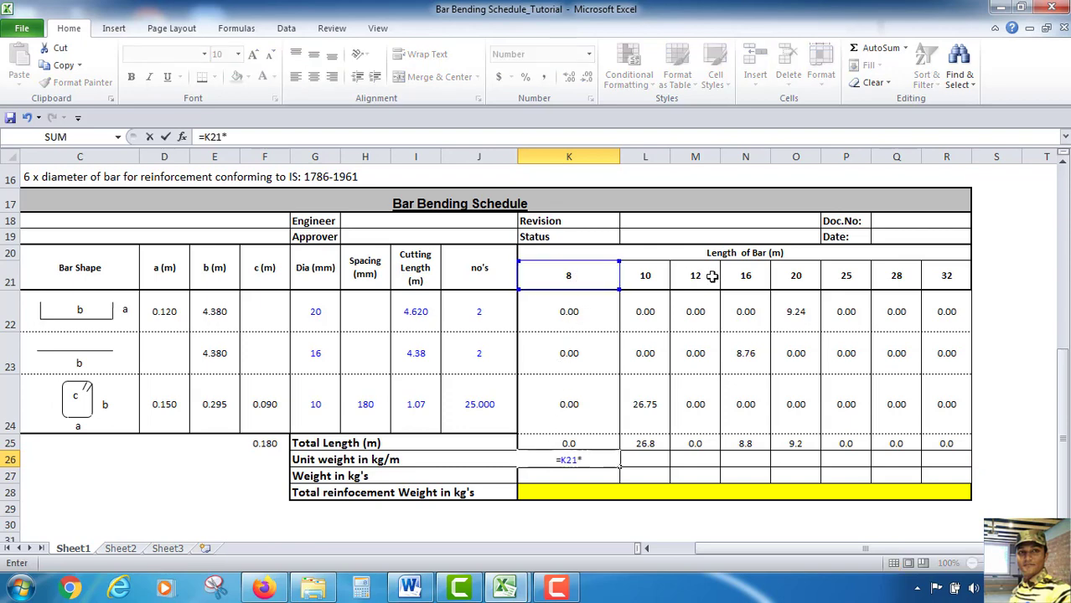
text(*)
key(BackSpace)
click(571, 273)
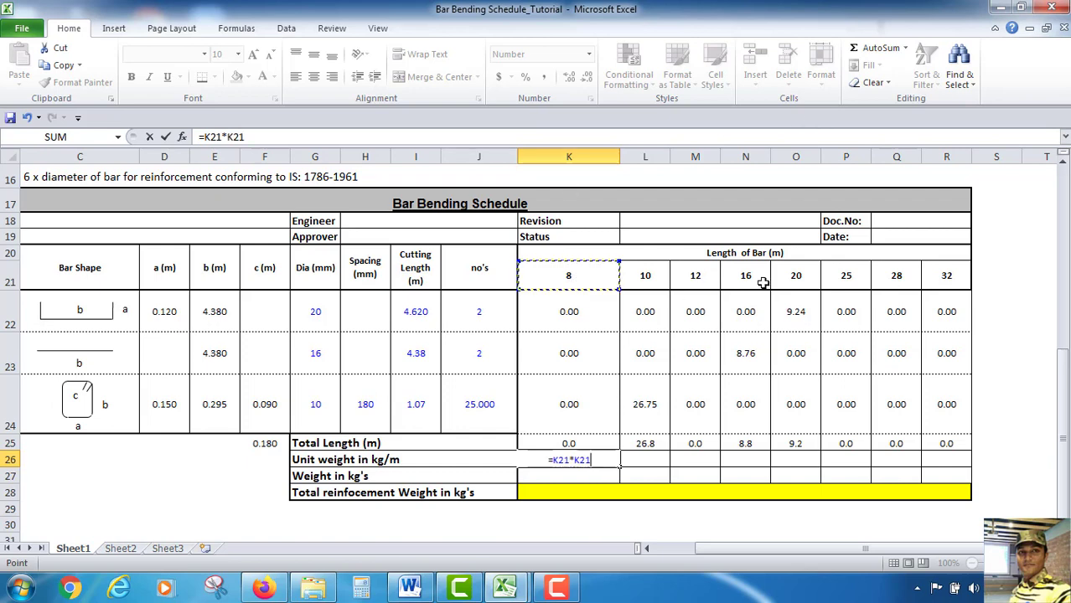
text(/162)
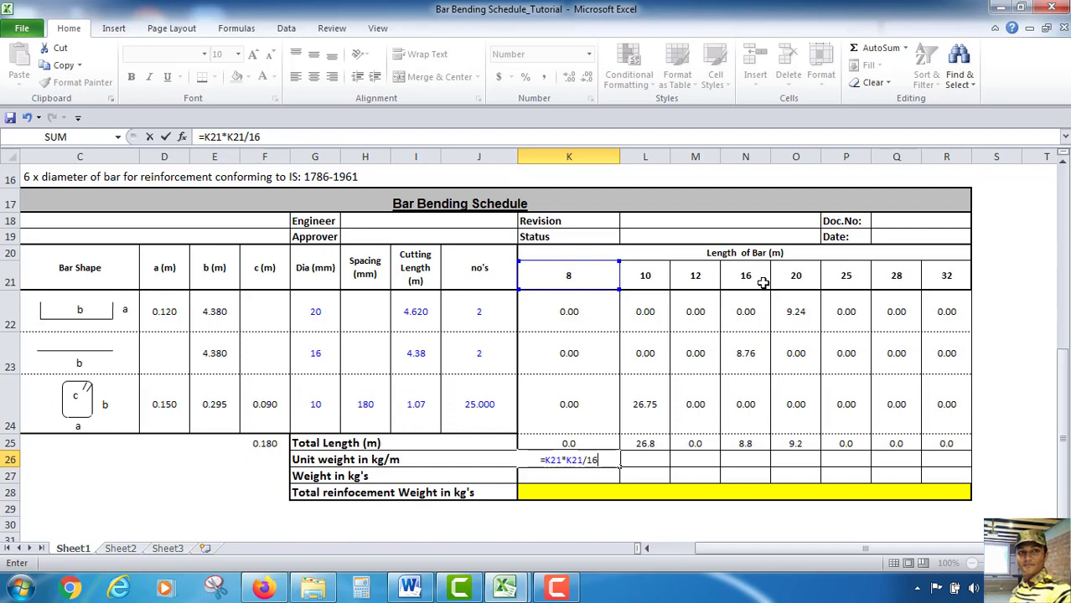
key(Return)
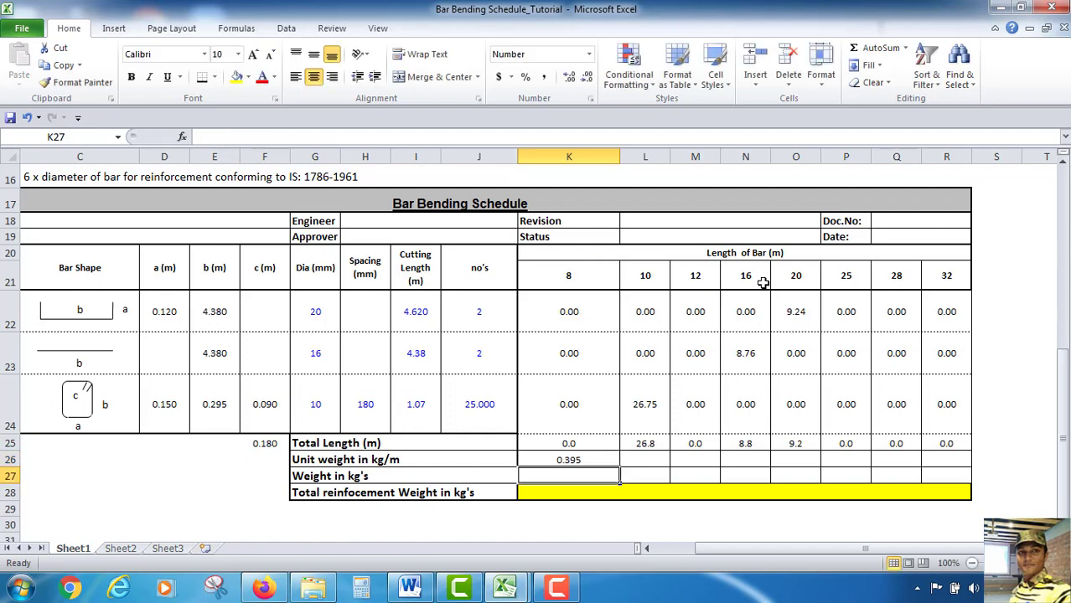
click(605, 460)
drag(617, 470, 955, 466)
Enter the weight formula =K26*K25 for the 8 mm column and fill it across to the 32 mm column
click(564, 477)
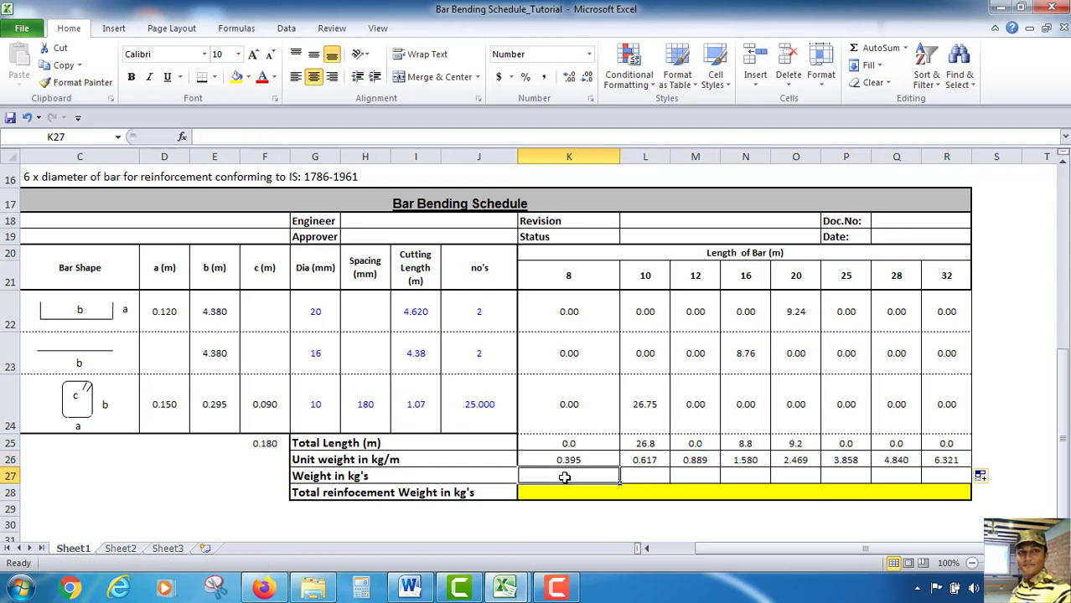
text(=)
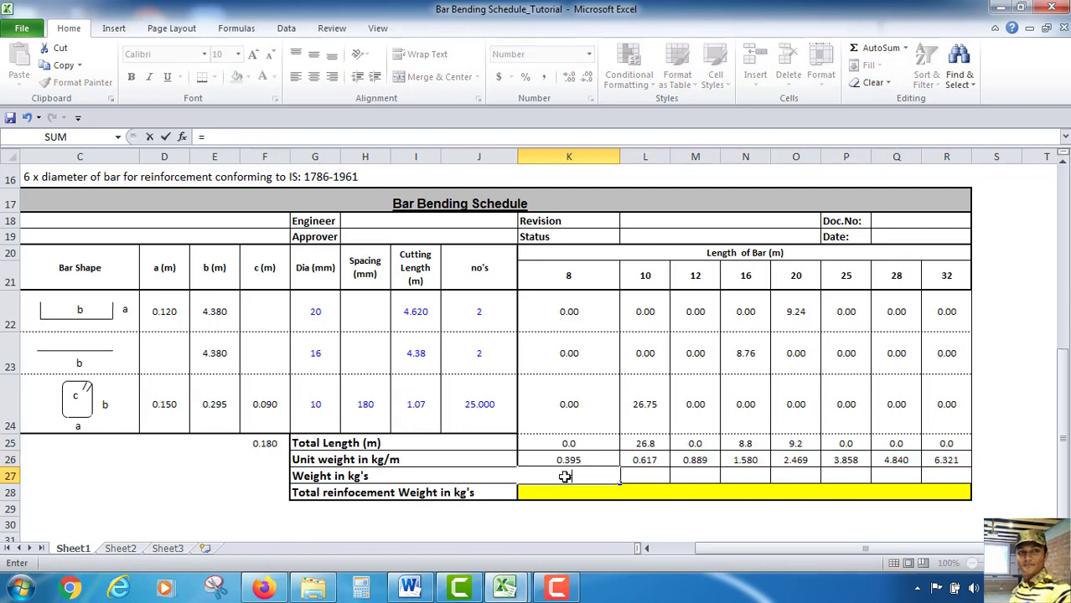
click(577, 461)
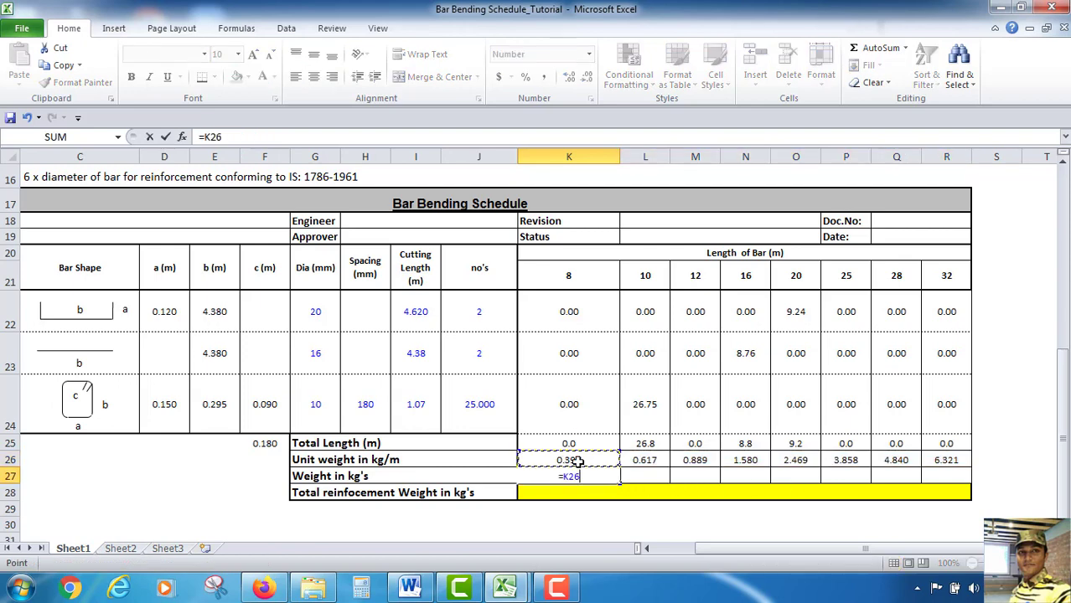
text(*)
click(586, 444)
key(Return)
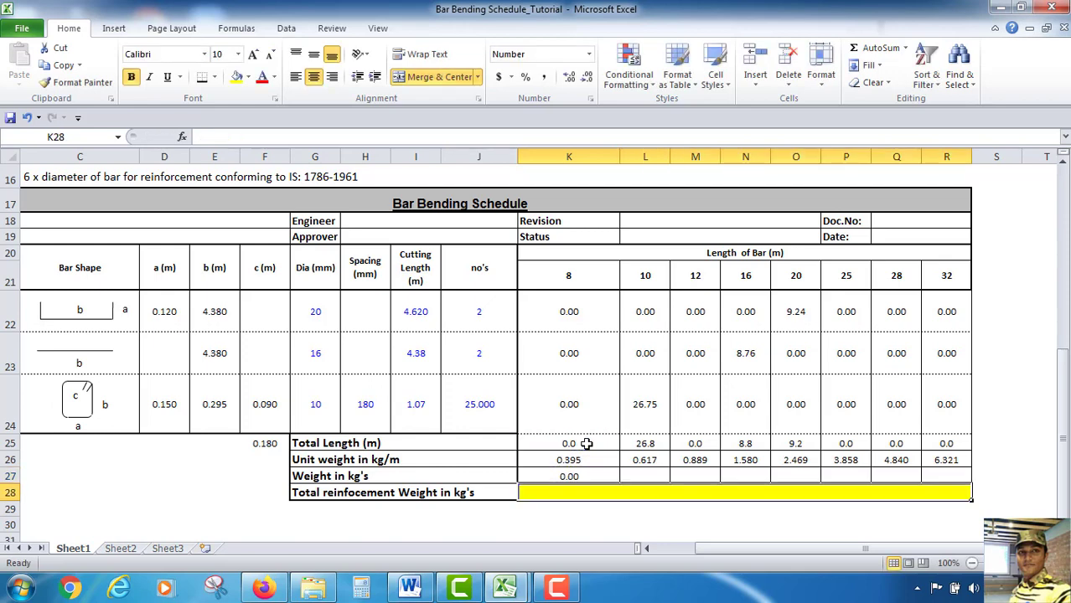
click(619, 479)
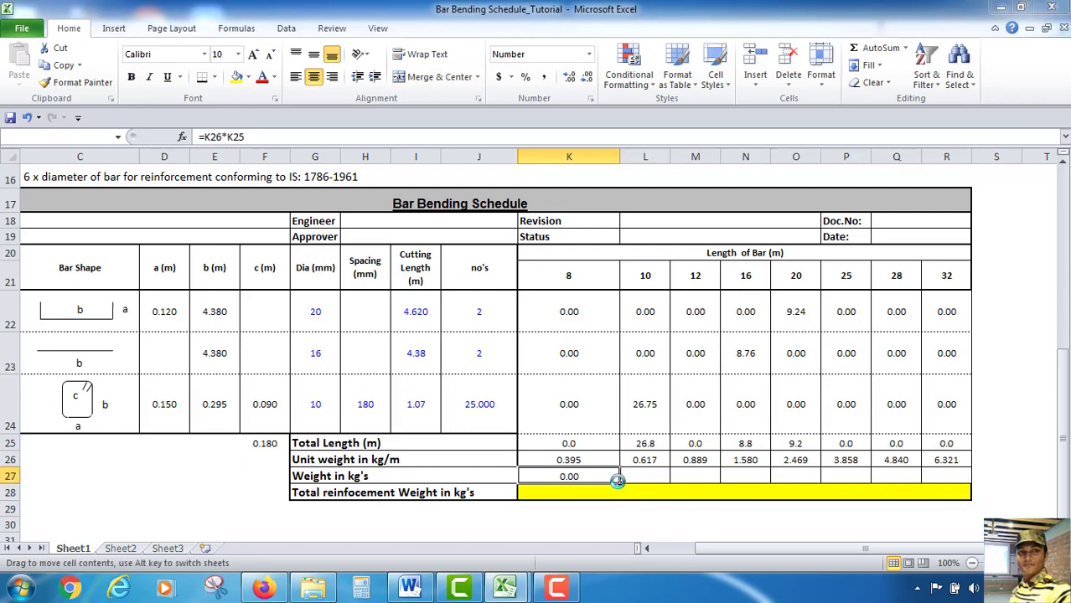
click(680, 255)
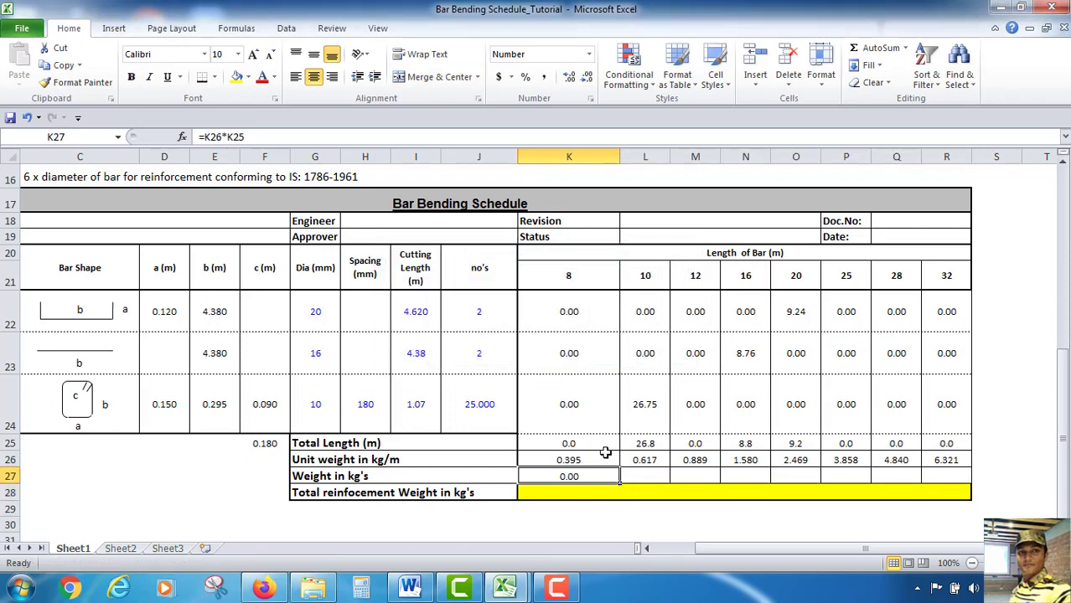
drag(619, 483, 947, 490)
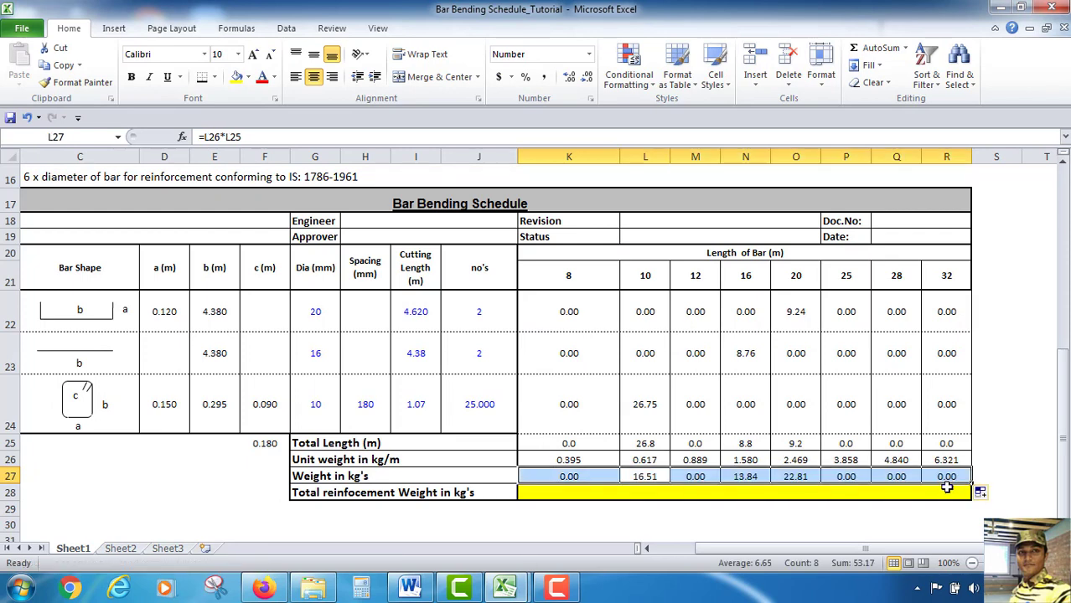
Enter =Sum(K27:R27) in the Total reinforcement Weight cell to total all diameter weights
click(546, 496)
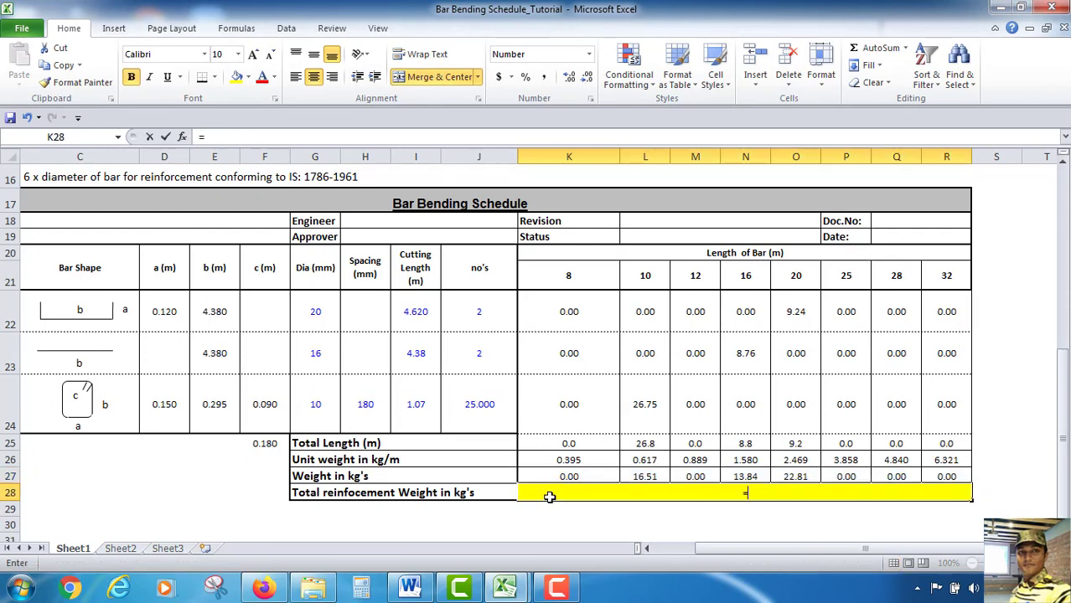
text(=Sum()
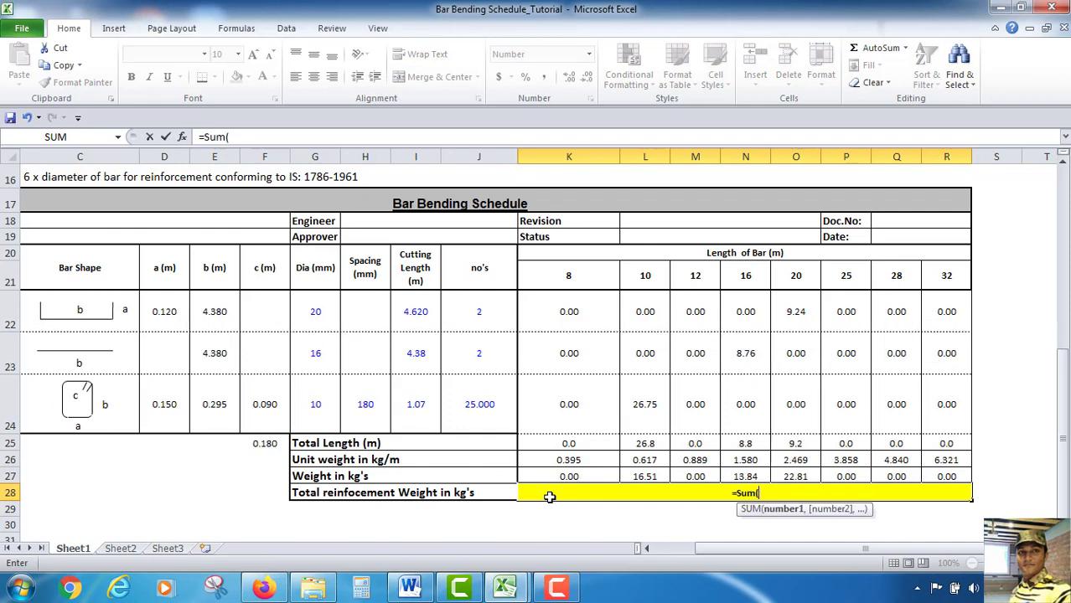
drag(556, 478, 940, 474)
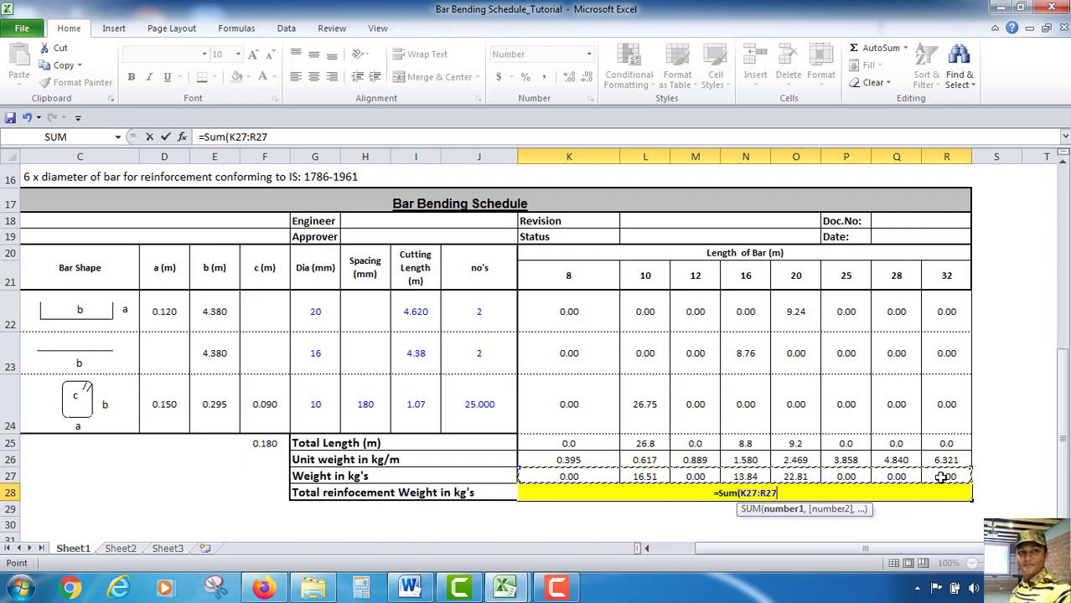
text())
key(Return)
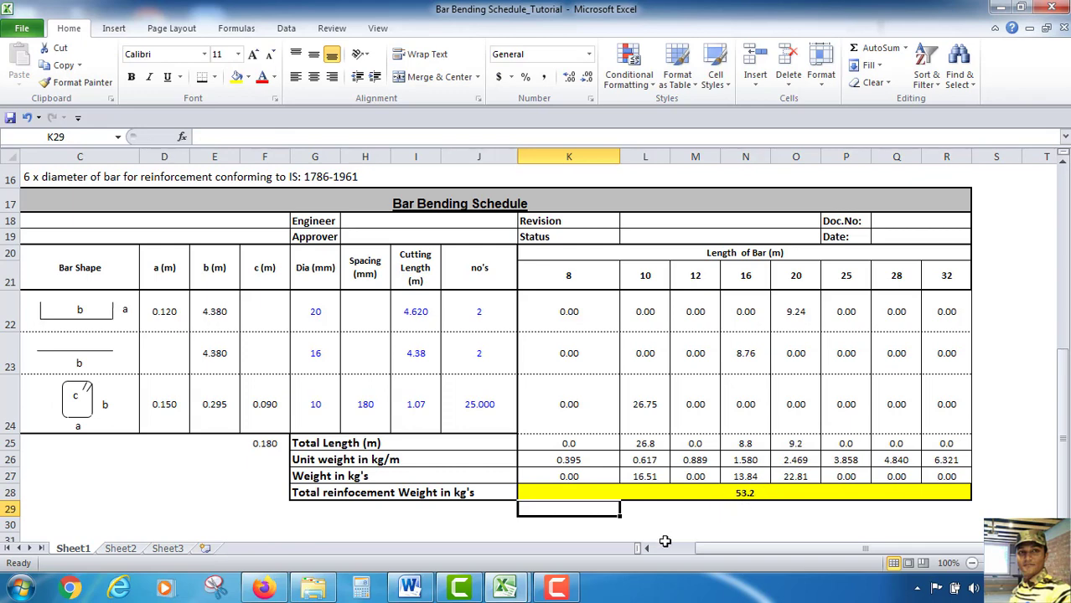
drag(800, 547, 783, 547)
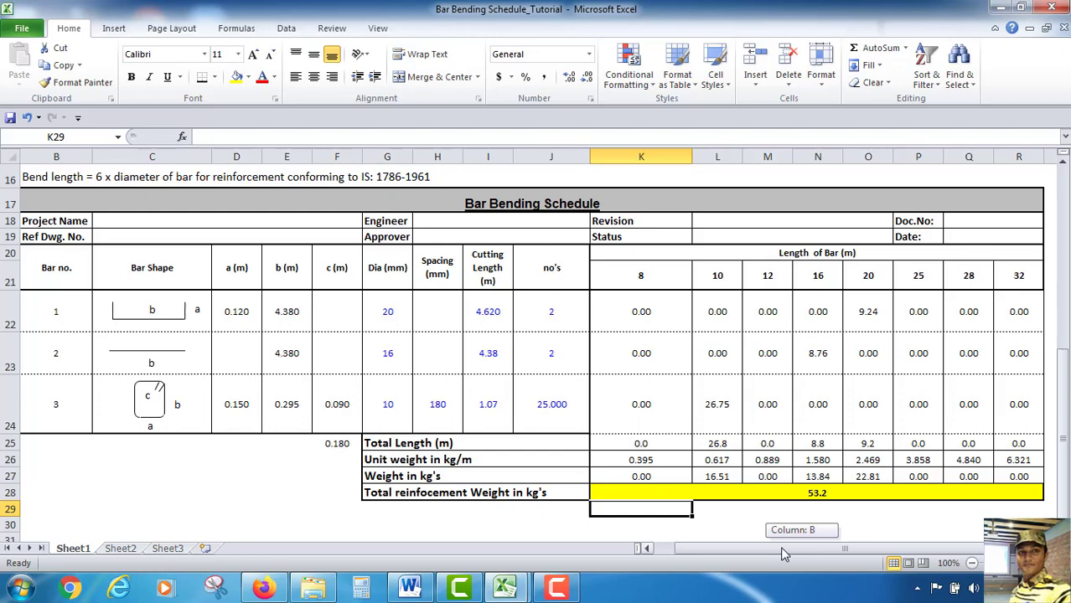
drag(780, 547, 780, 546)
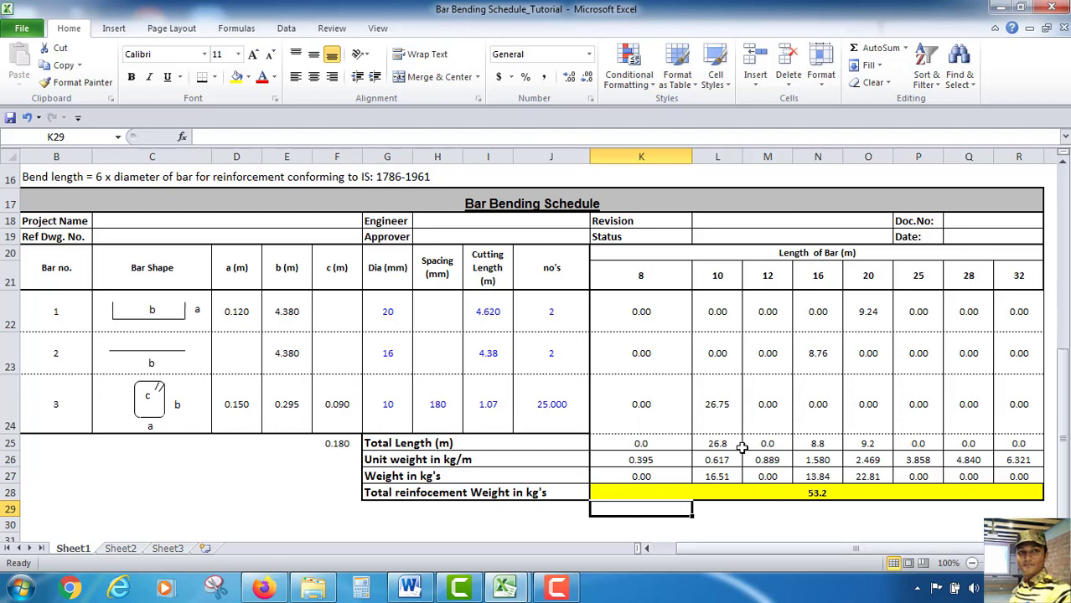
click(285, 508)
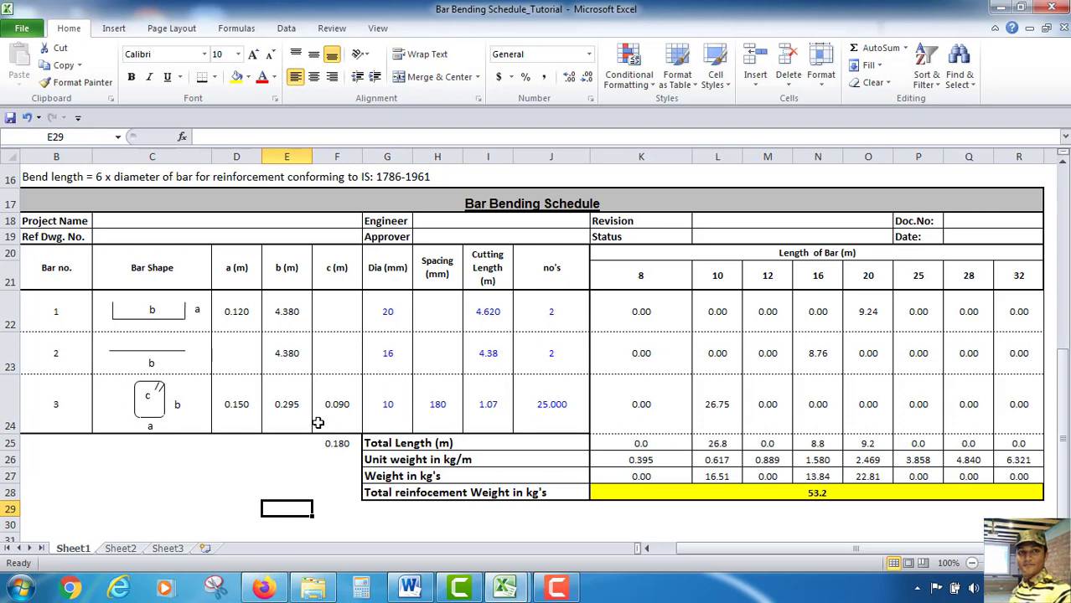
click(248, 457)
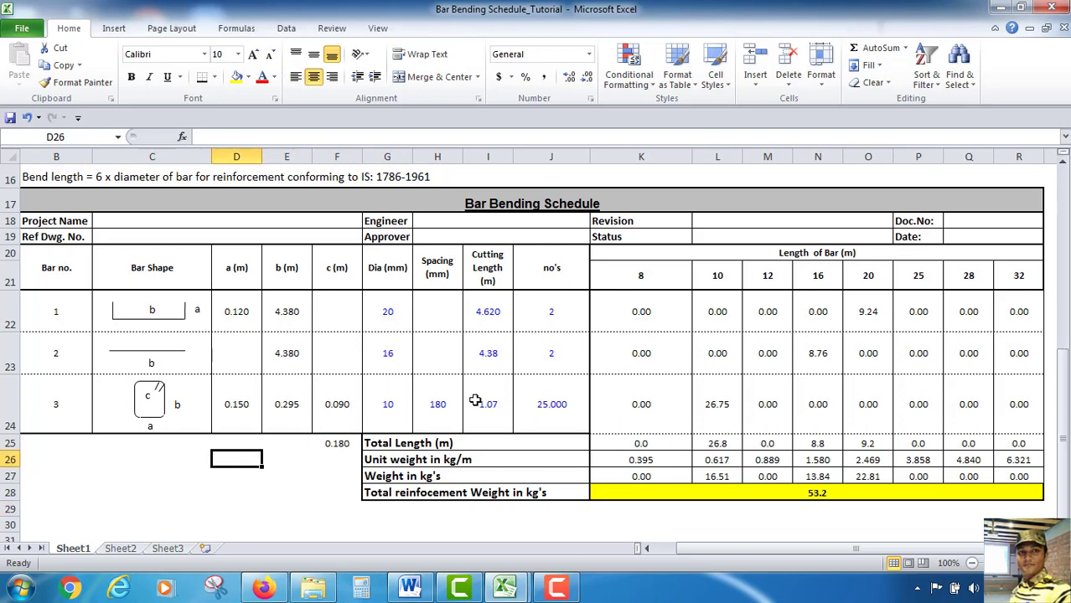